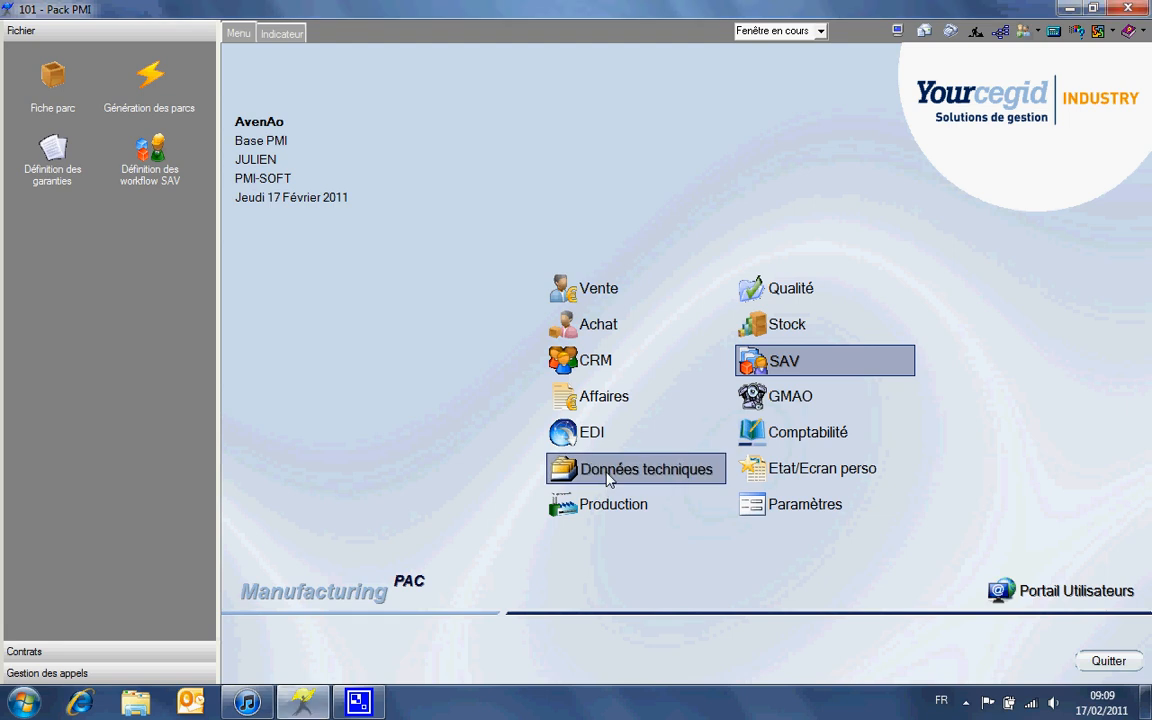
Open the technical-data article entry form and load article BOITELEC1
{"action": "left_click", "coordinate": [58, 112]}
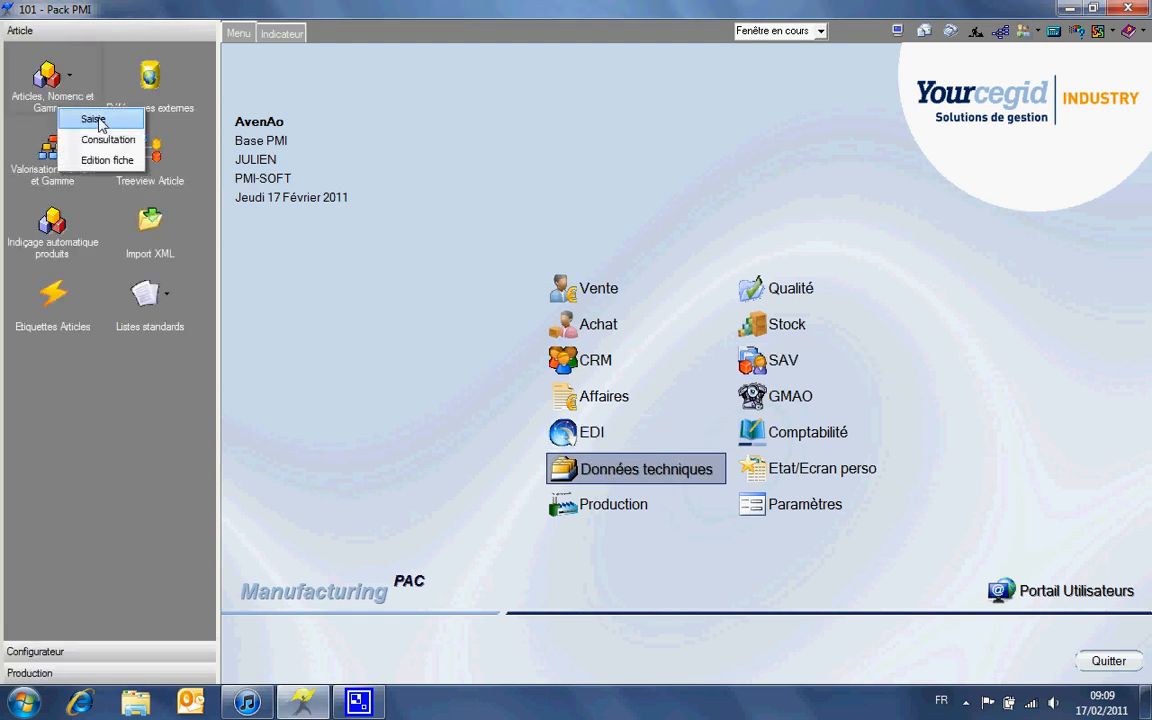
{"action": "left_click", "coordinate": [93, 118]}
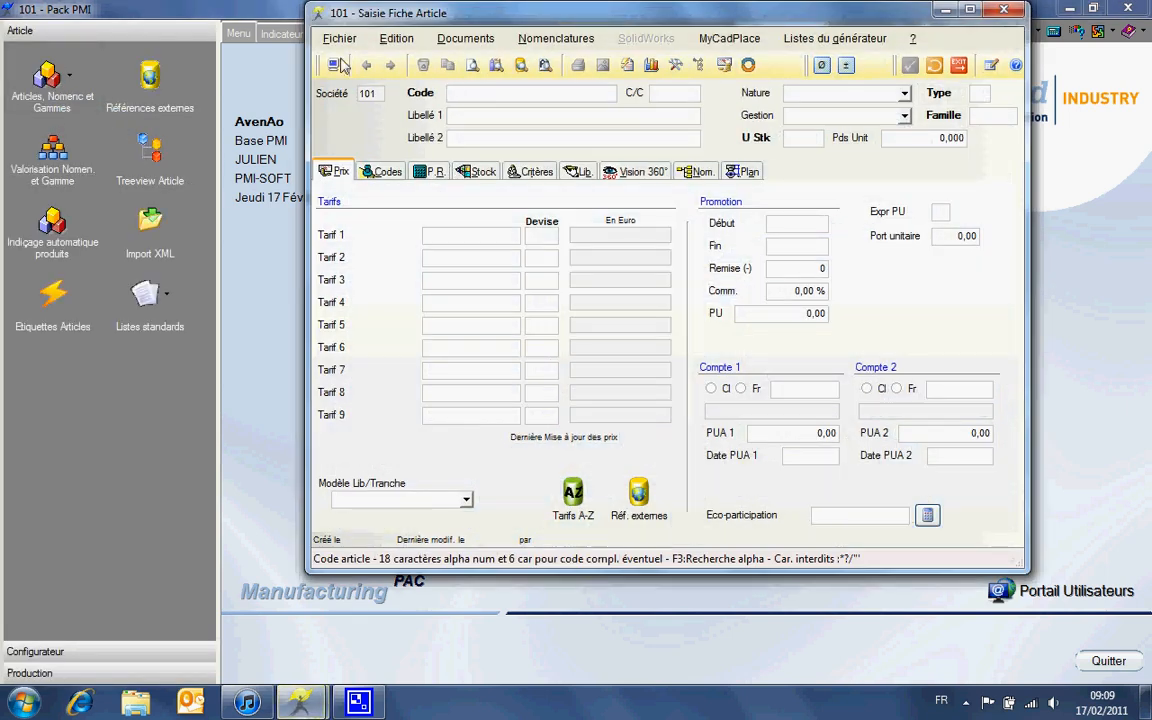
{"action": "left_click", "coordinate": [339, 38]}
{"action": "left_click", "coordinate": [375, 107]}
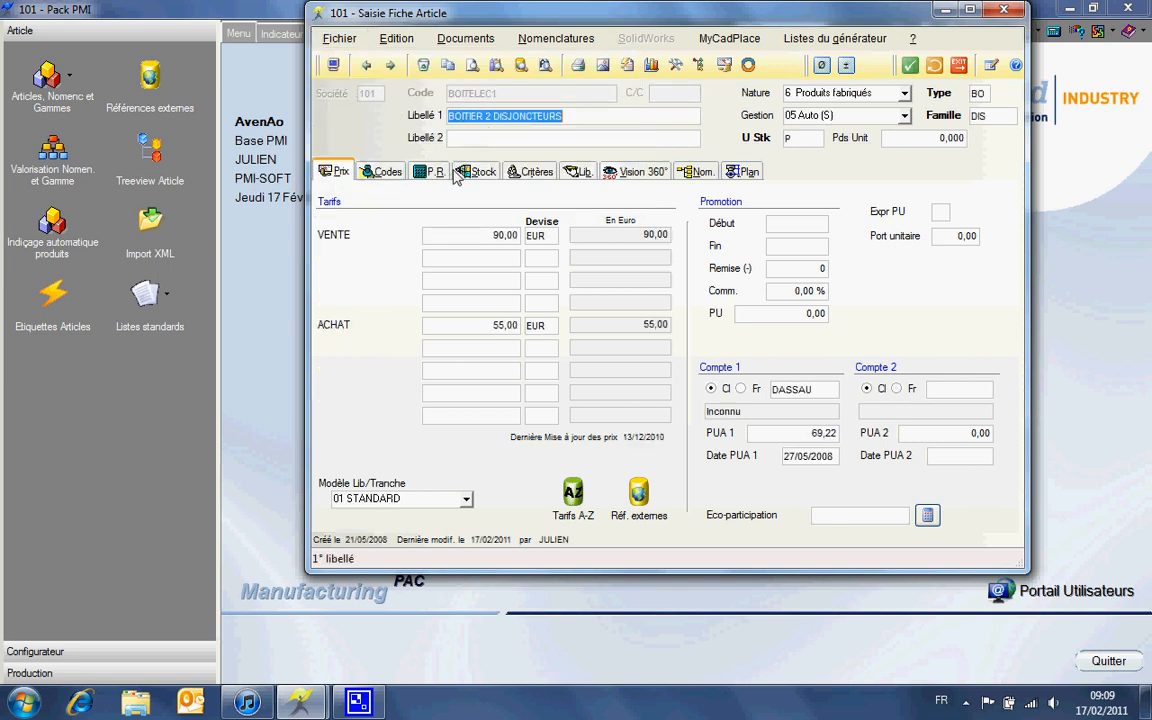
Review the article's after-sales criteria and its stock and traceability settings, and validate and close the record
{"action": "left_click", "coordinate": [524, 172]}
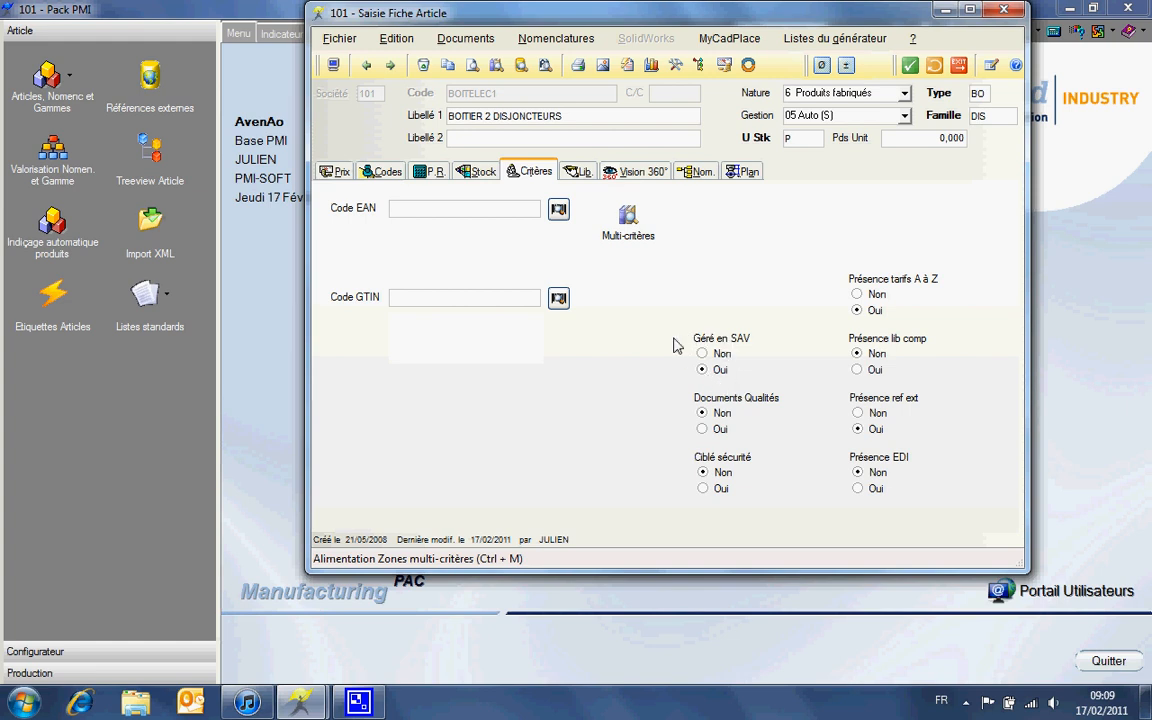
{"action": "left_click", "coordinate": [482, 172]}
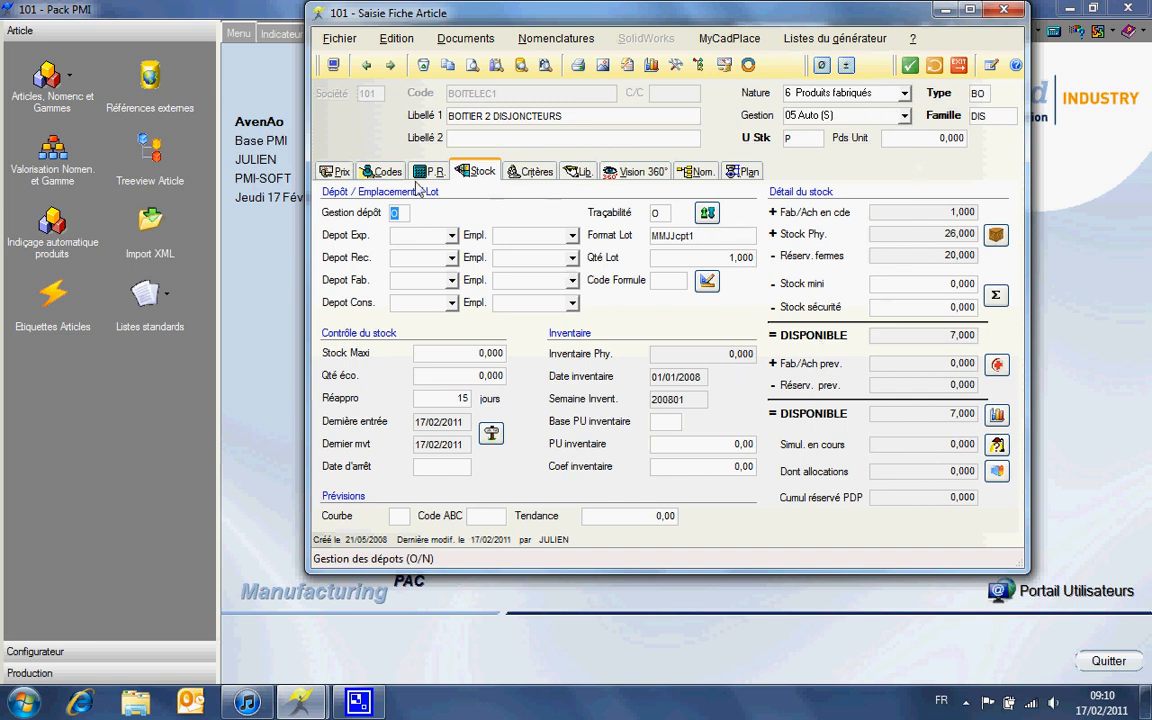
{"action": "left_click", "coordinate": [911, 67]}
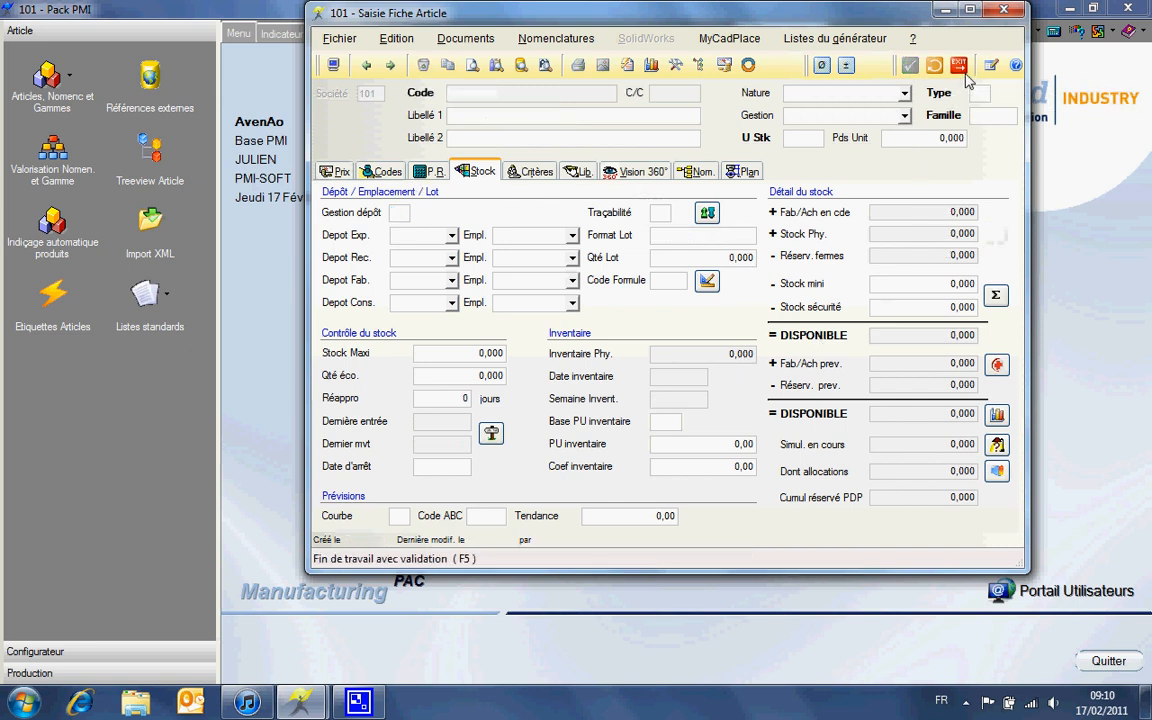
{"action": "left_click", "coordinate": [959, 66]}
Start a new customer shipment in the sales module with automatic numbering and VINCI as the third party
{"action": "left_click", "coordinate": [622, 292]}
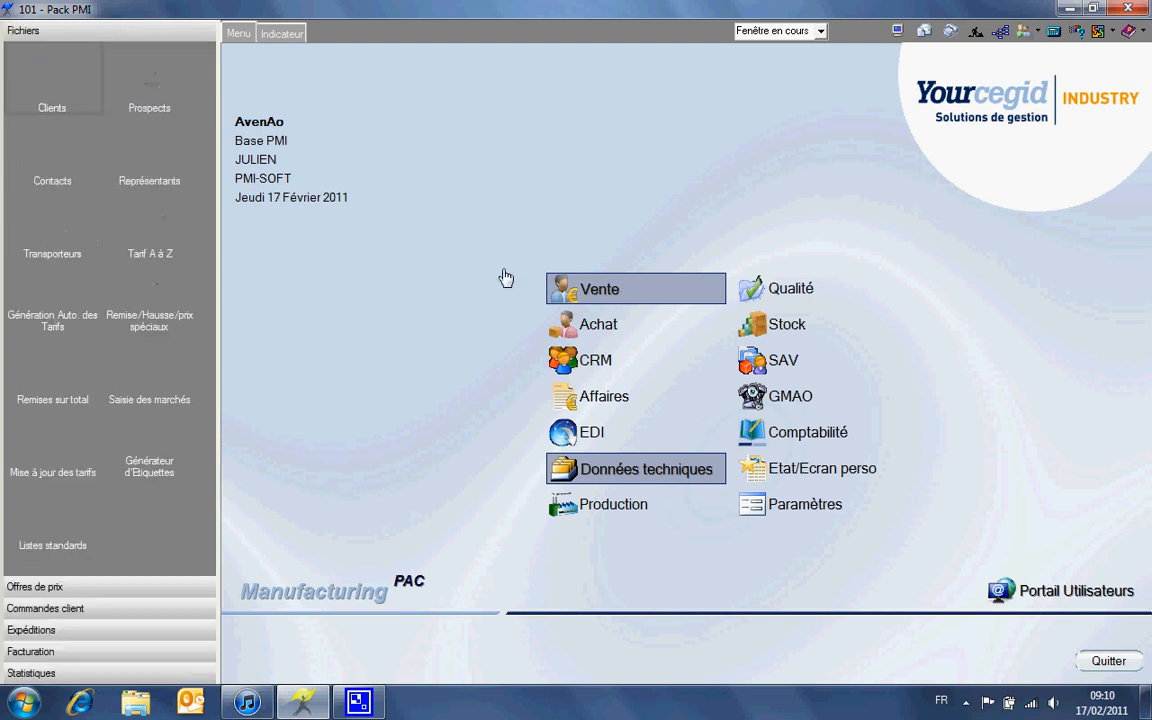
{"action": "left_click", "coordinate": [31, 631]}
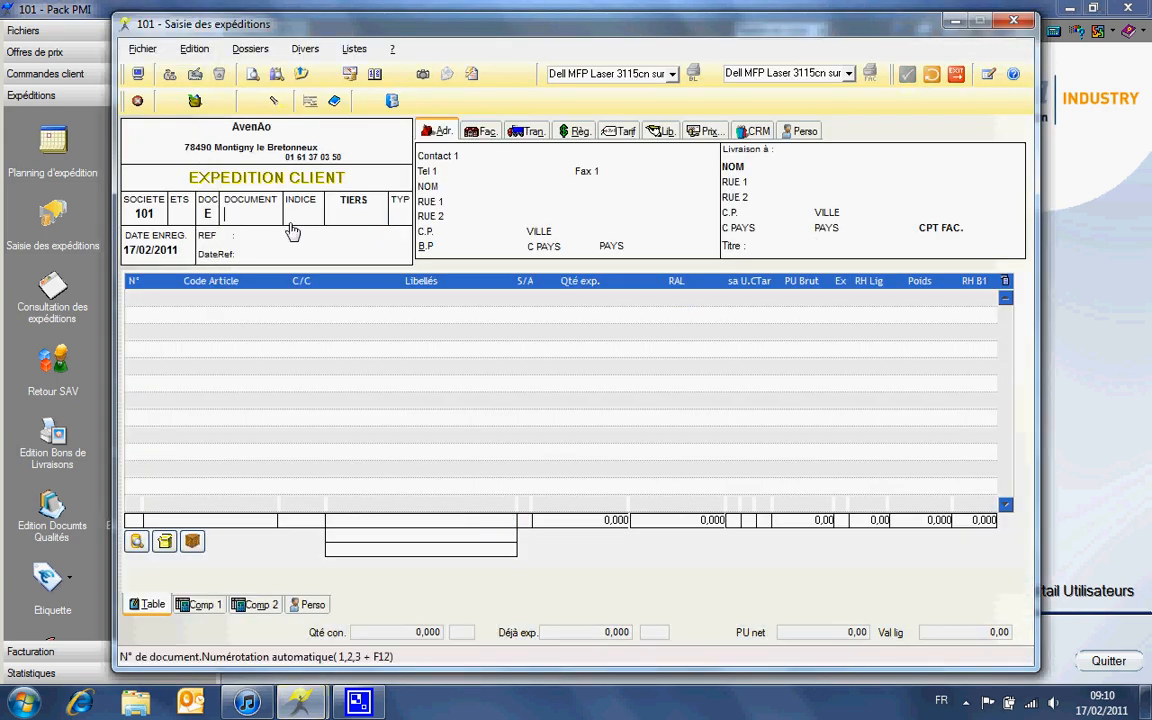
{"action": "key", "text": "Return"}
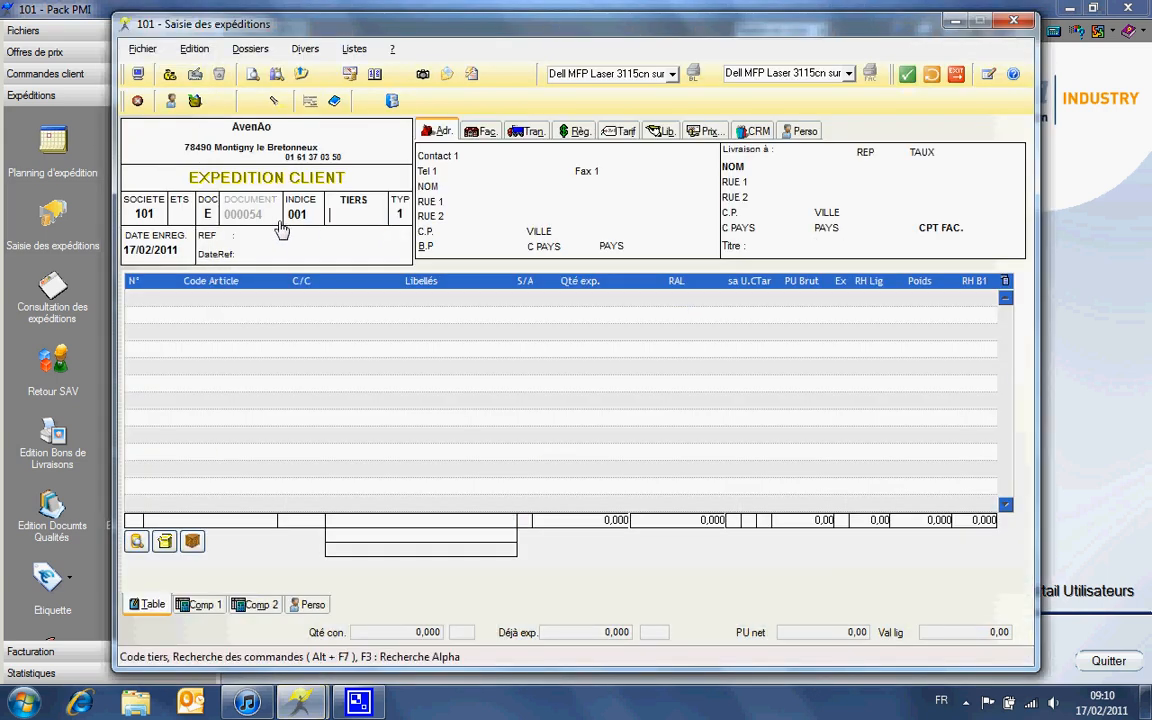
{"action": "type", "text": "VINCI"}
{"action": "key", "text": "Return"}
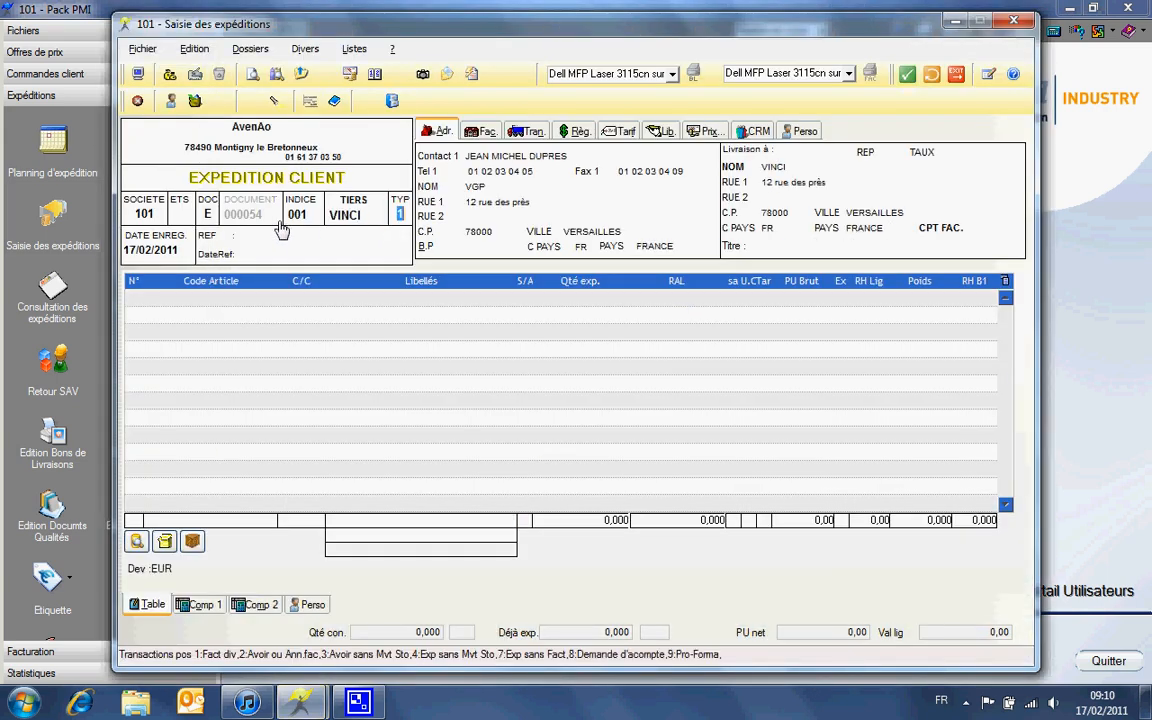
Add a shipment line for article BOITELEC1, found by searching its code, with a shipped quantity of 1
{"action": "left_click", "coordinate": [136, 521]}
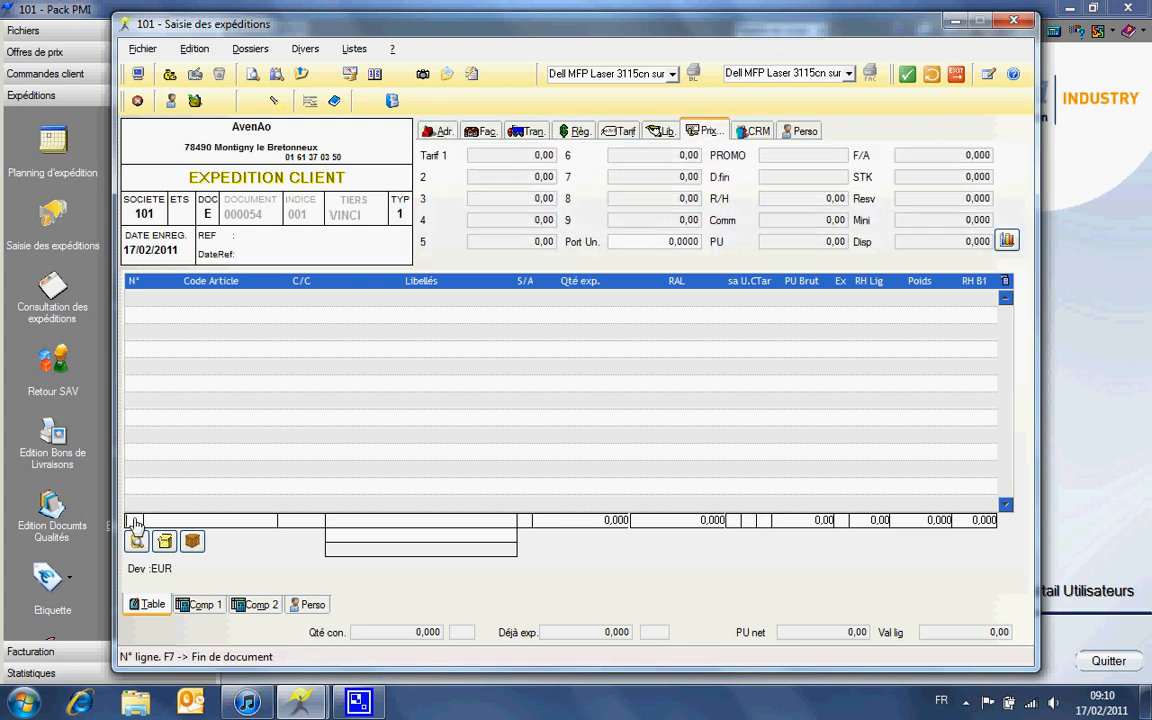
{"action": "key", "text": "Return"}
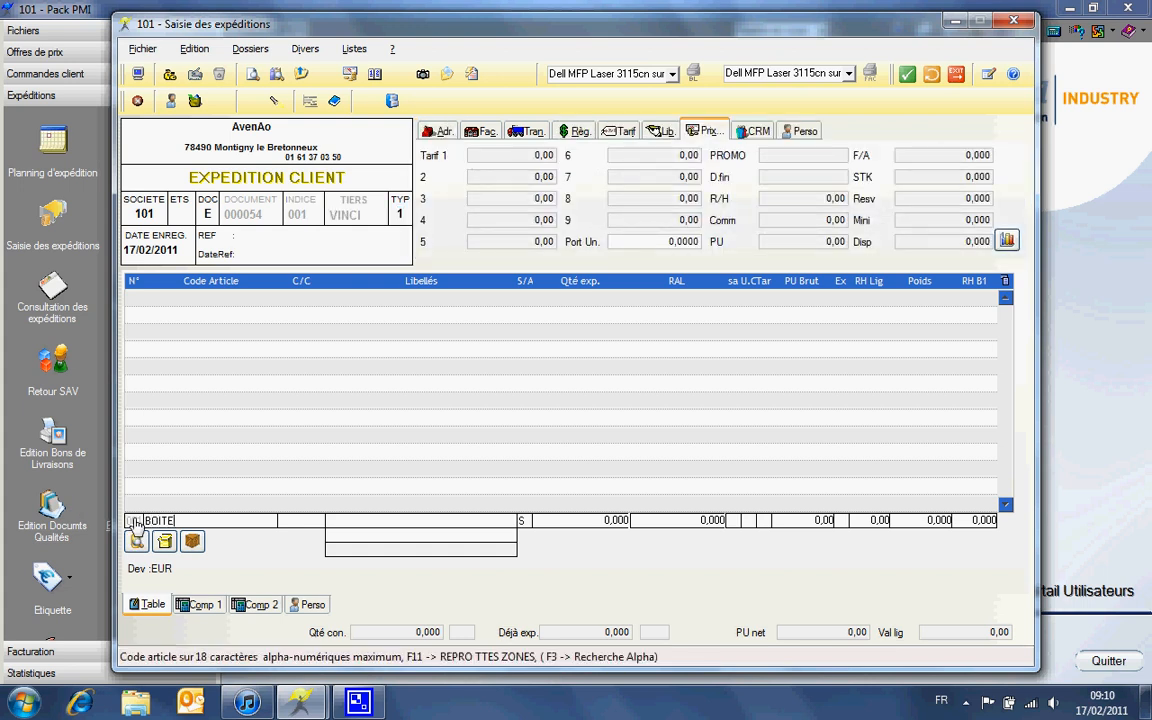
{"action": "key", "text": "Return"}
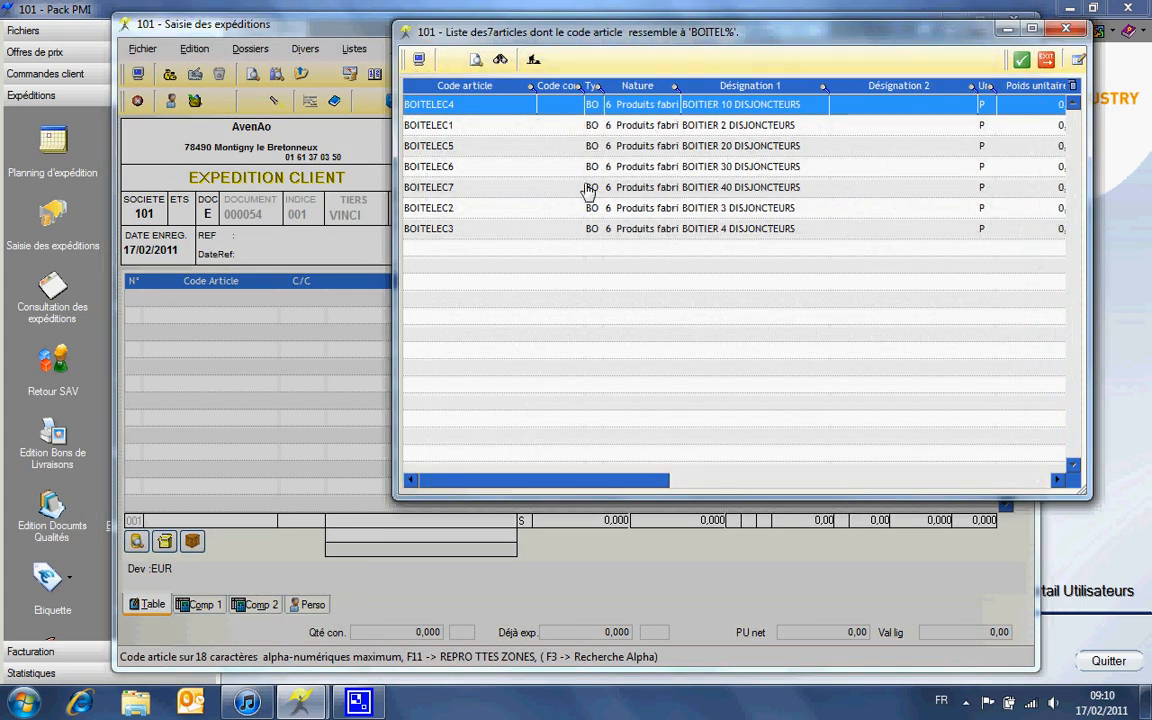
{"action": "left_click", "coordinate": [484, 130]}
{"action": "double_click", "coordinate": [484, 130]}
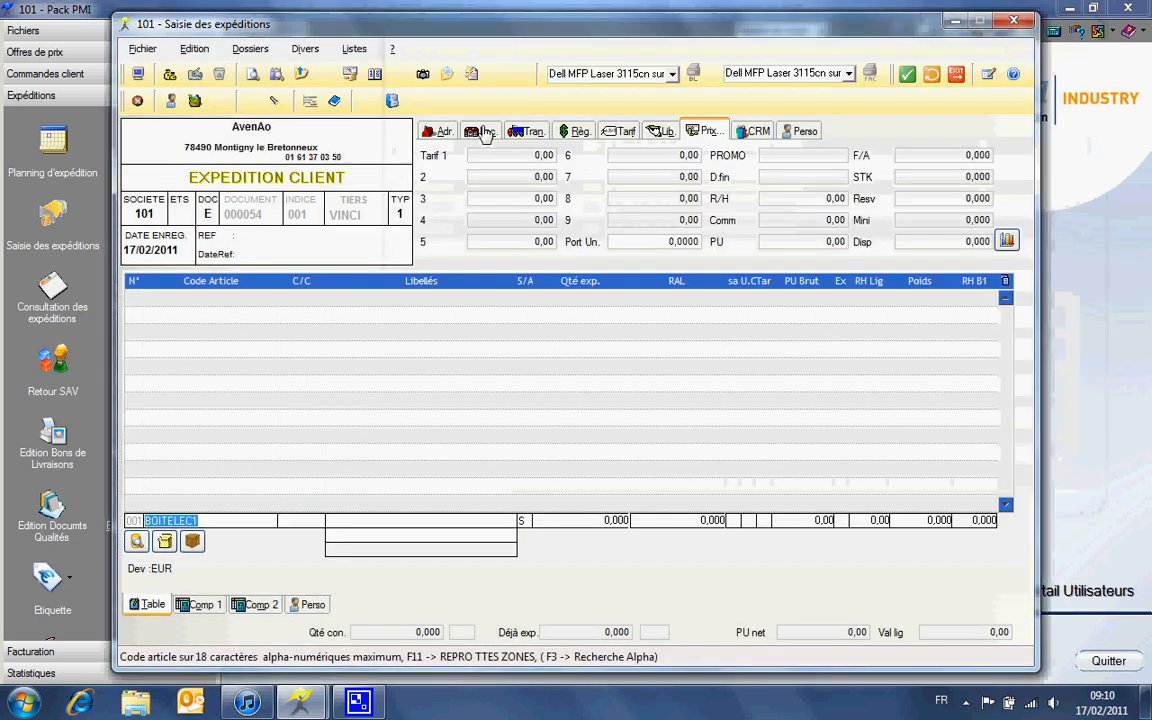
{"action": "left_click", "coordinate": [568, 525]}
{"action": "key", "text": "Return"}
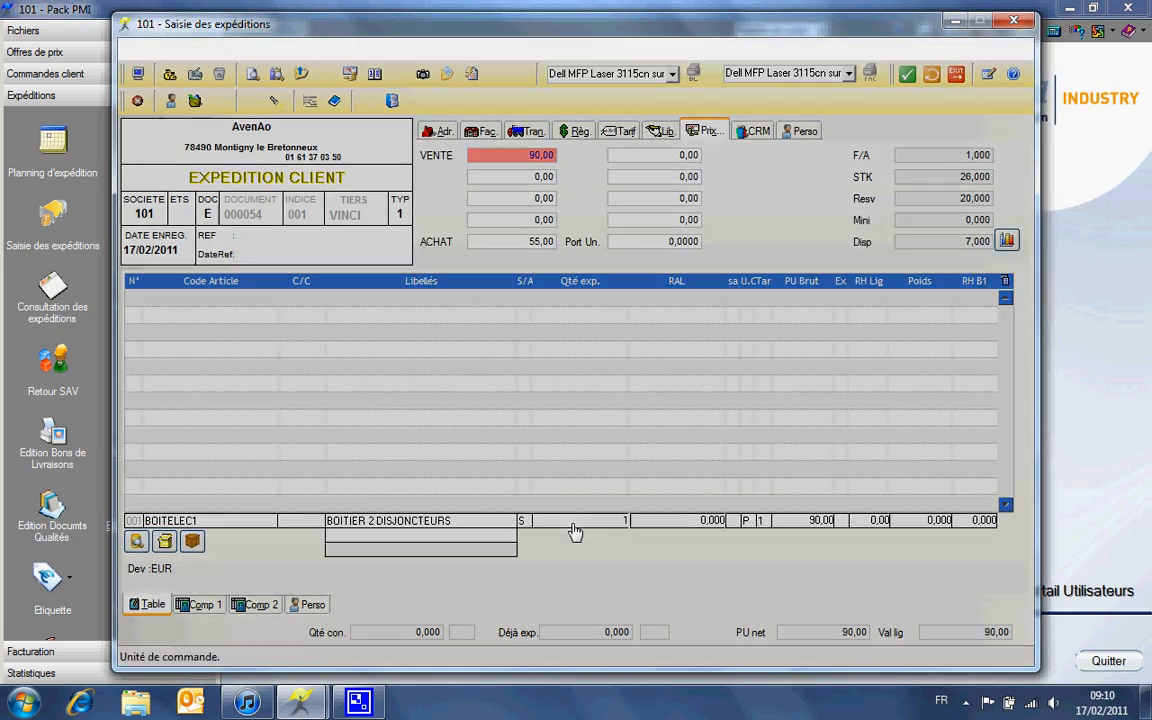
Take the shipped quantity from the USINE depot (Dépôt Principale), allocating lot 080101-008 at location ETA 03
{"action": "left_click", "coordinate": [219, 68]}
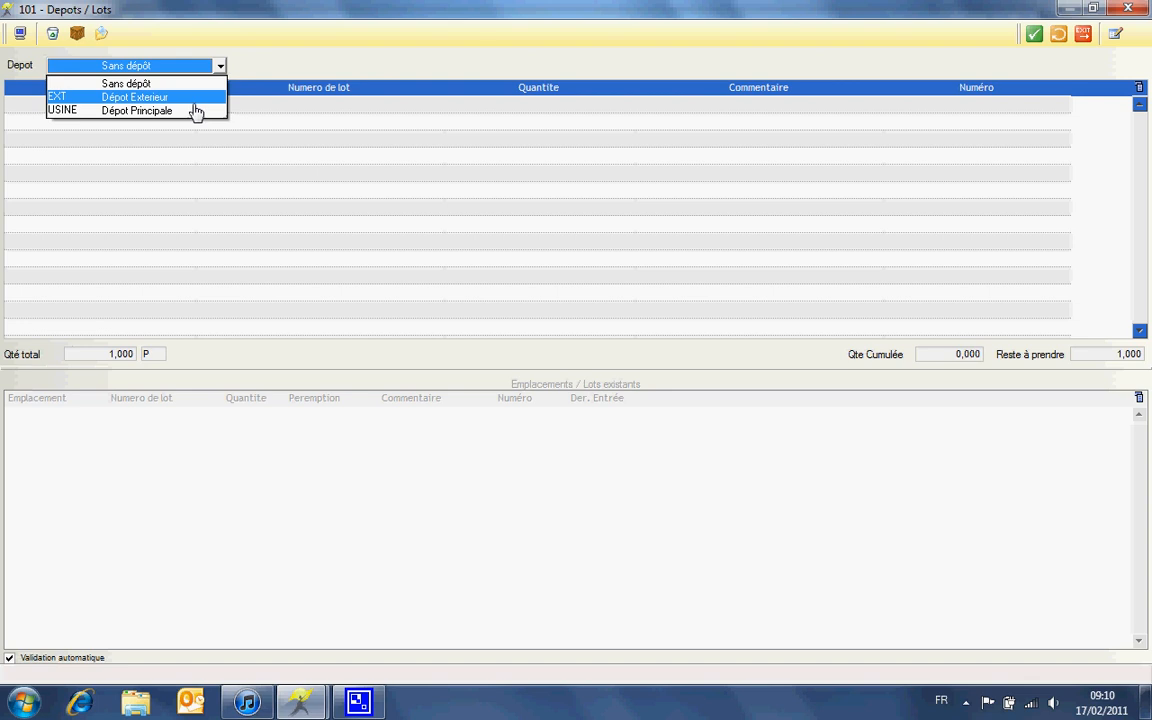
{"action": "left_click", "coordinate": [196, 111]}
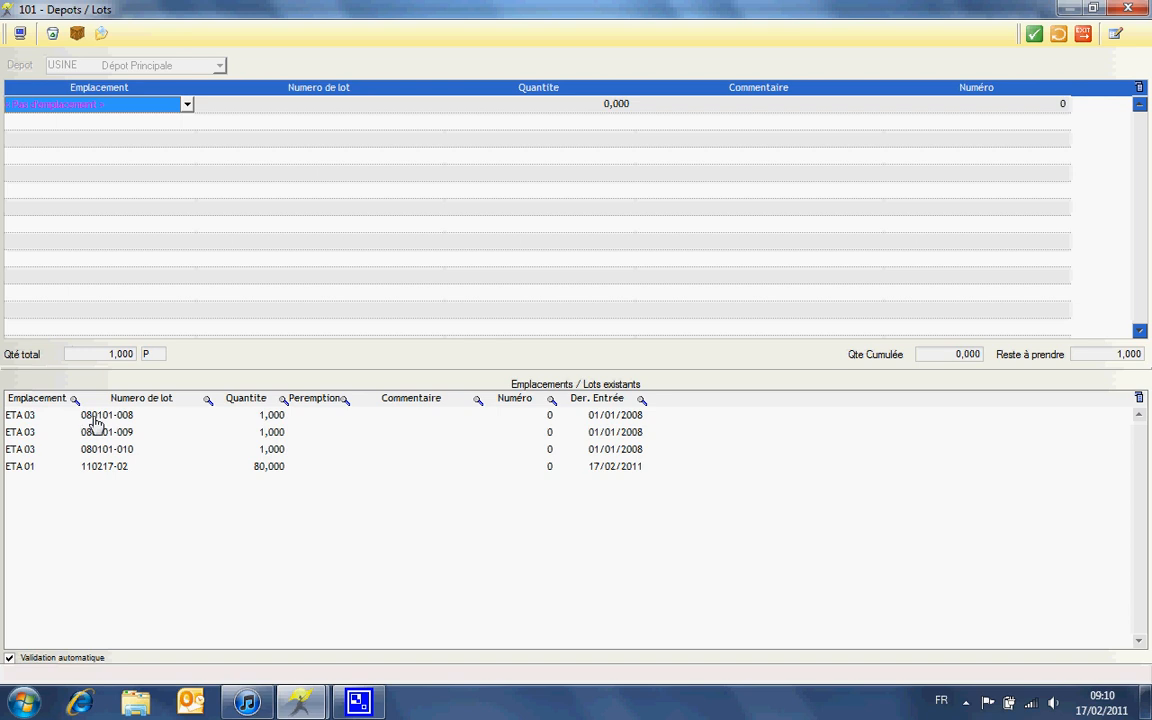
{"action": "left_click", "coordinate": [130, 421]}
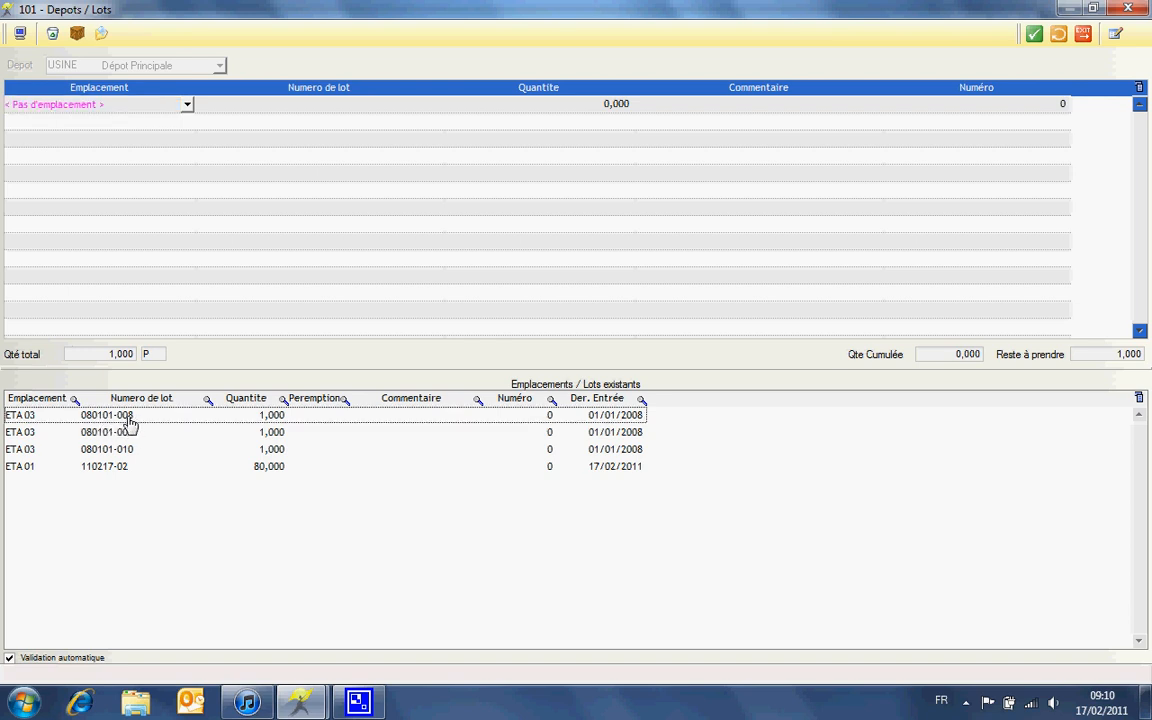
{"action": "double_click", "coordinate": [130, 421]}
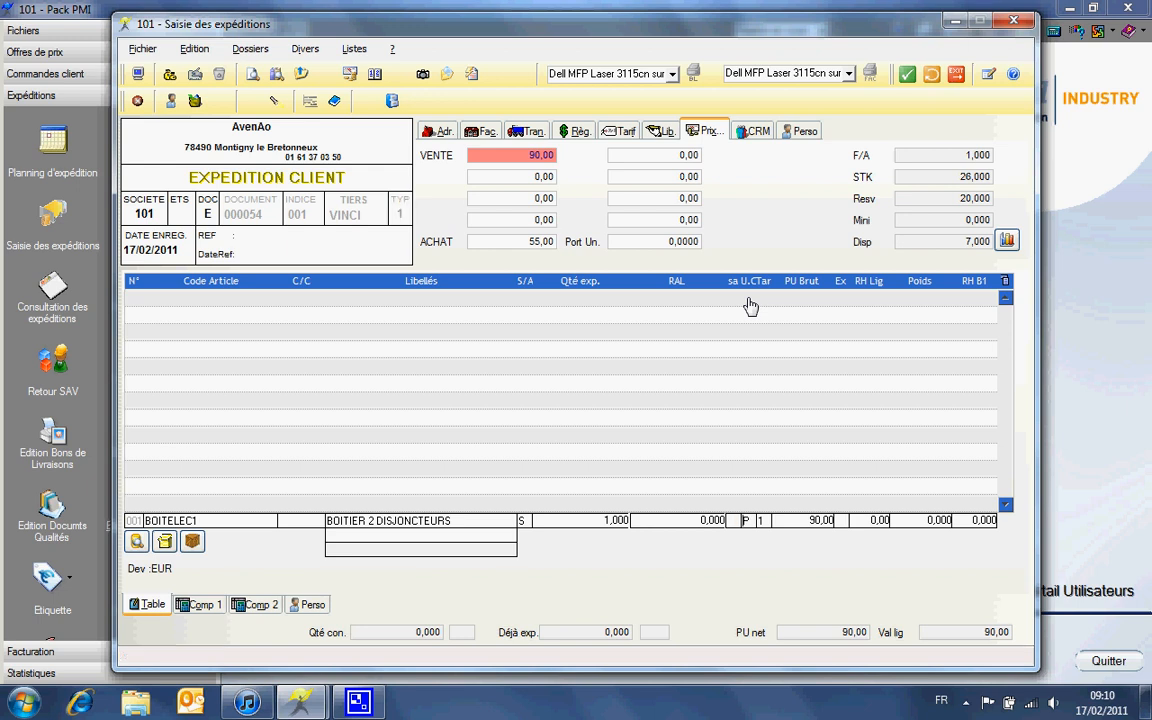
Preview the shipment's delivery note with the Modèle Par Défaut template, check its lot details, and close the preview
{"action": "left_click", "coordinate": [673, 75]}
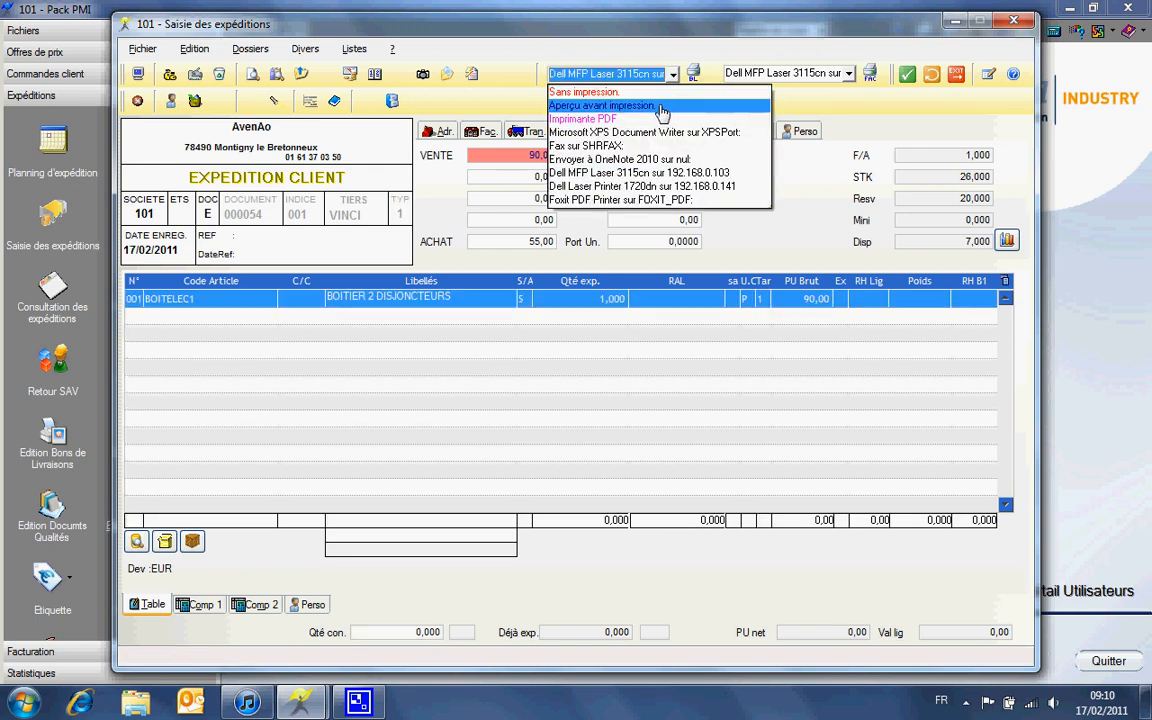
{"action": "left_click", "coordinate": [659, 107]}
{"action": "left_click", "coordinate": [694, 75]}
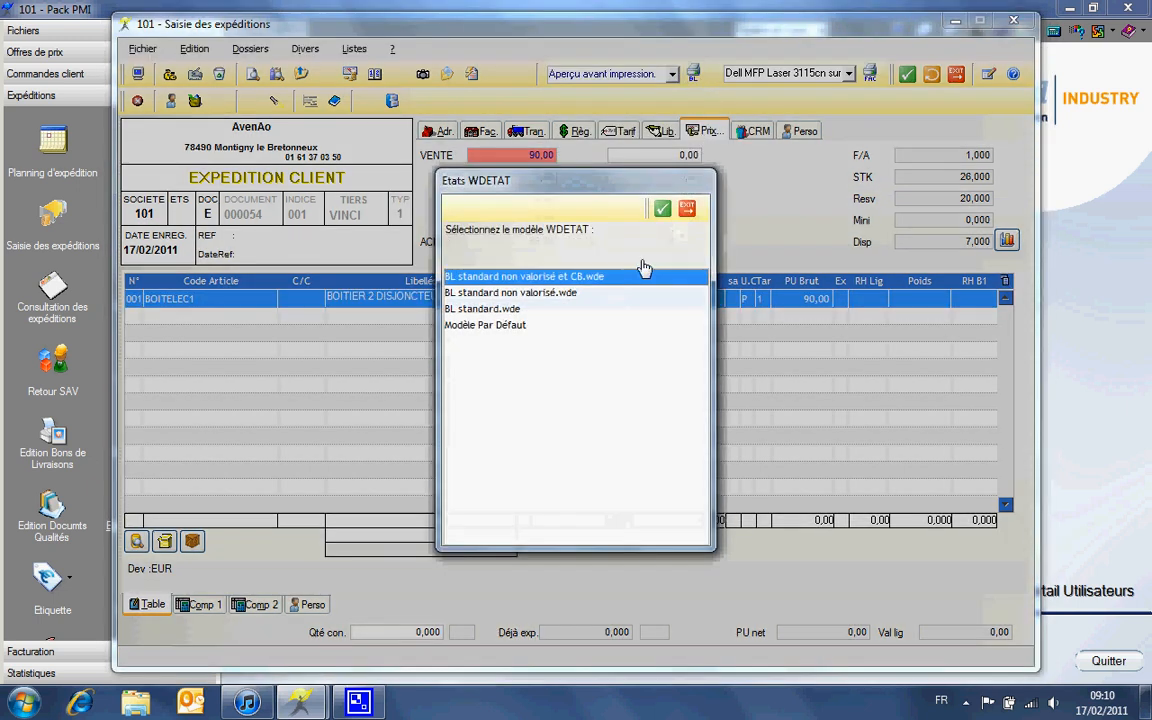
{"action": "left_click", "coordinate": [521, 326]}
{"action": "double_click", "coordinate": [522, 327]}
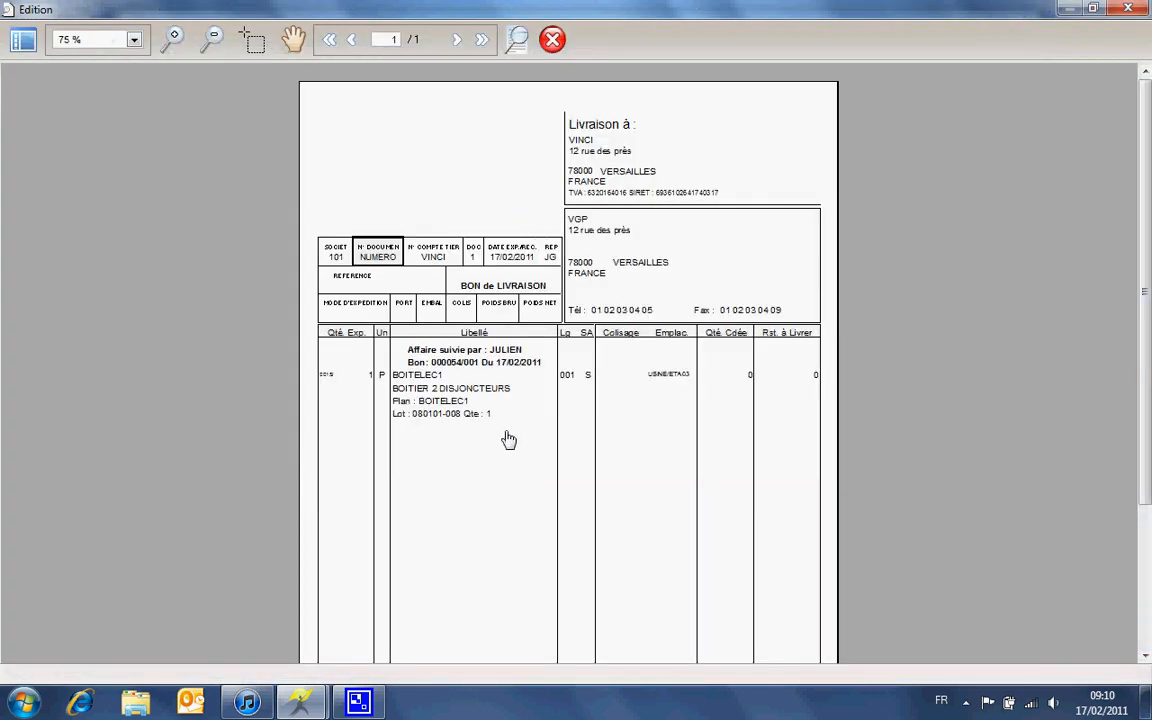
{"action": "left_click", "coordinate": [556, 38]}
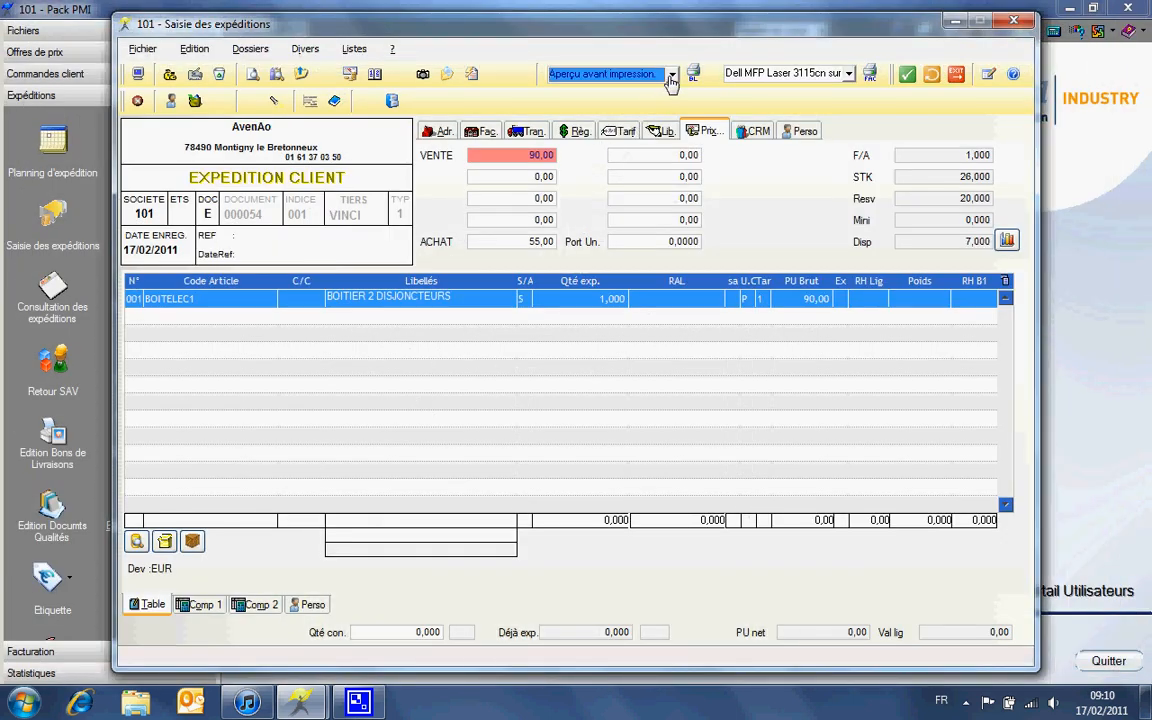
Validate the shipment with delivery-note and invoice output both set to Sans impression, and close the shipment entry
{"action": "left_click", "coordinate": [670, 82]}
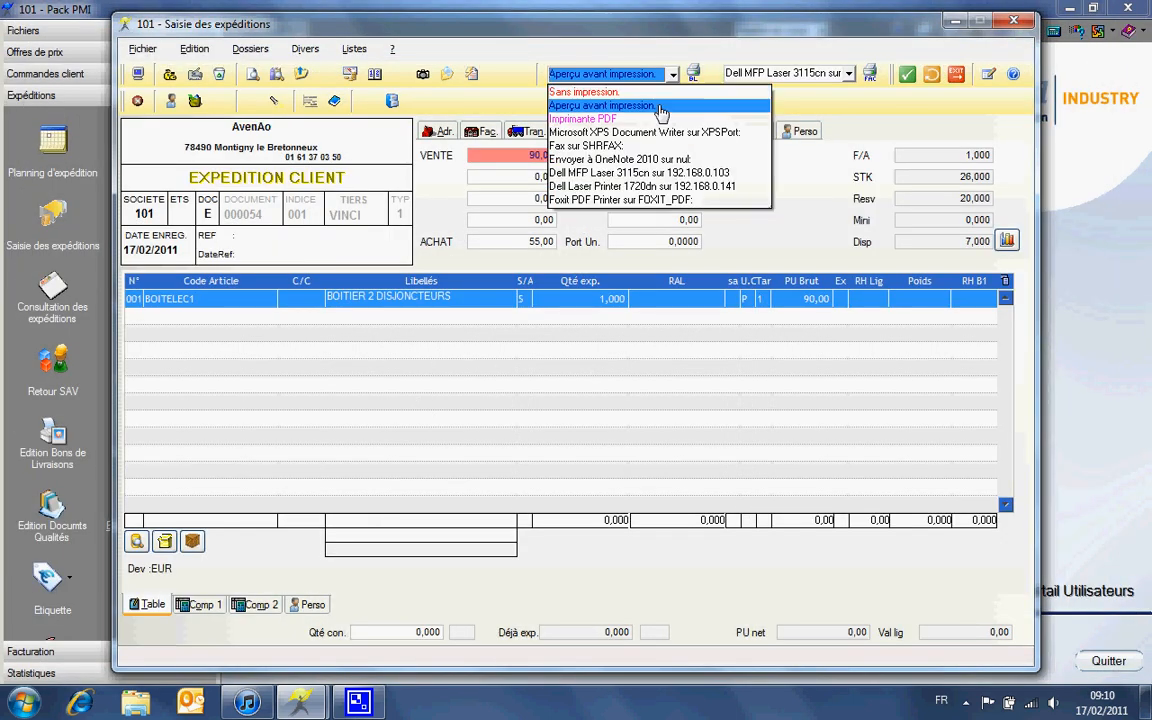
{"action": "left_click", "coordinate": [600, 95]}
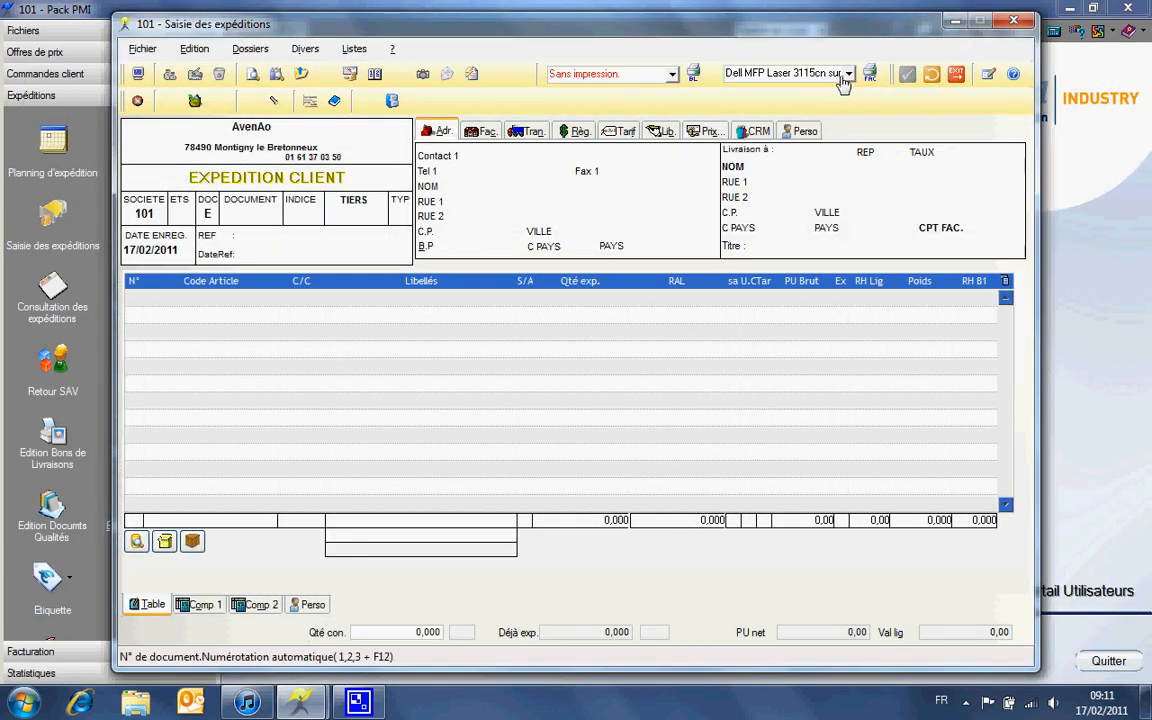
{"action": "left_click", "coordinate": [848, 73]}
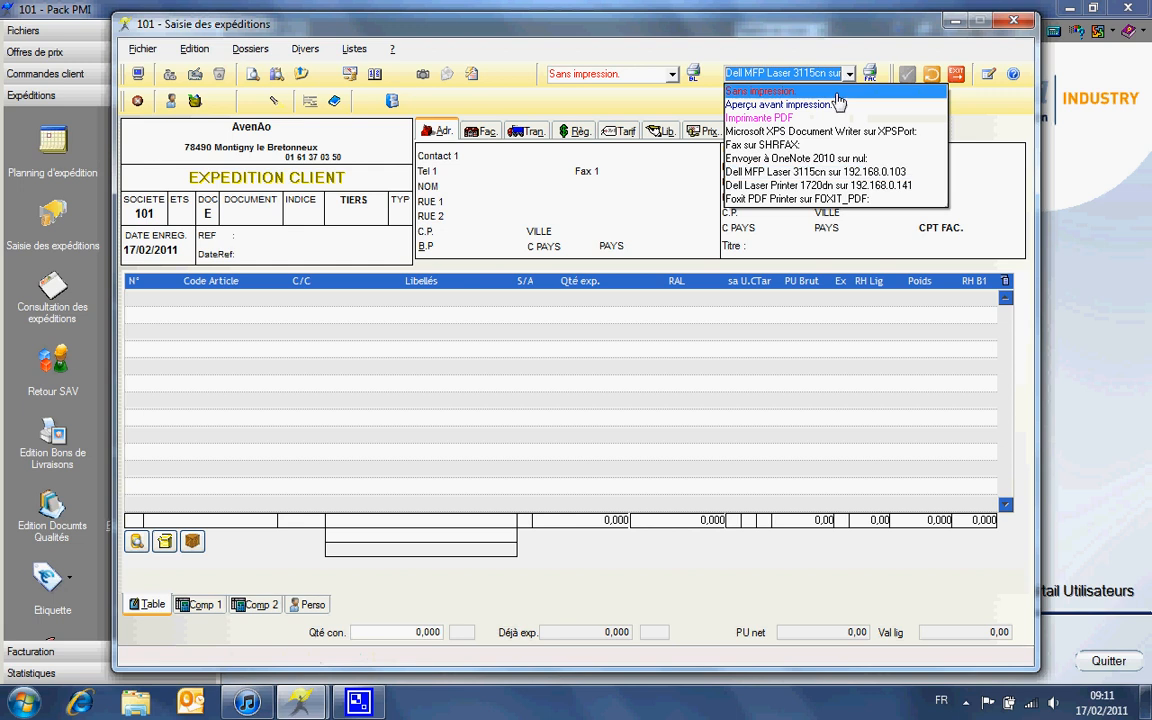
{"action": "left_click", "coordinate": [840, 92]}
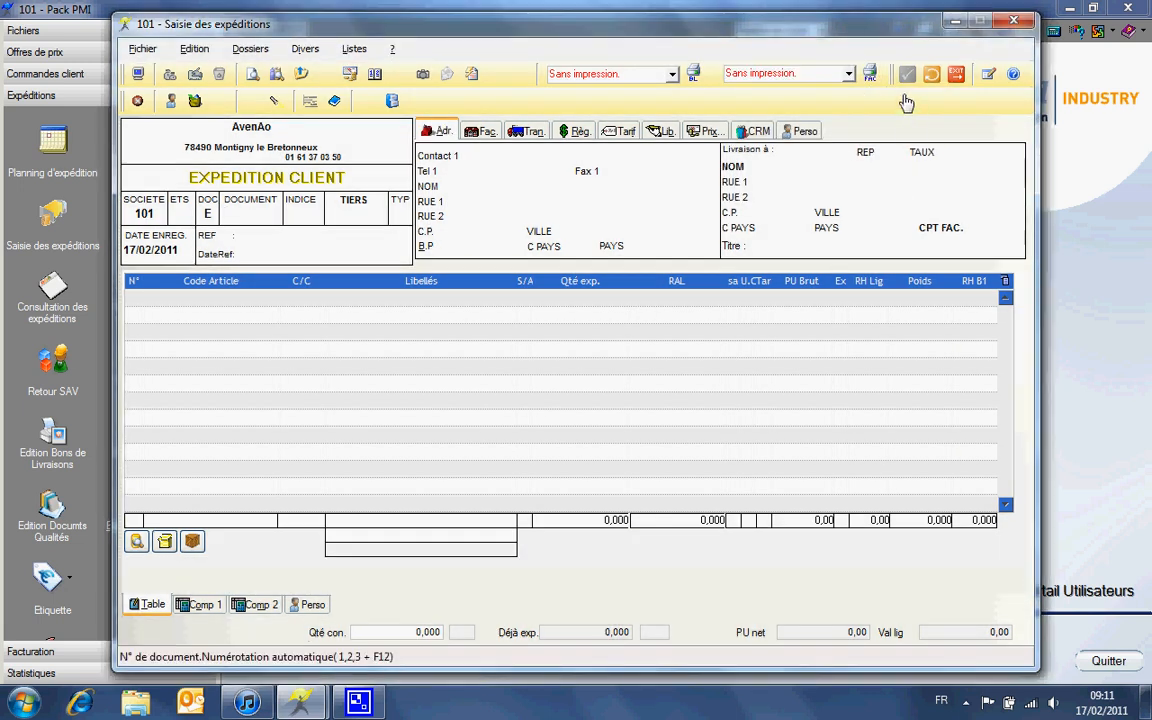
{"action": "left_click", "coordinate": [956, 74]}
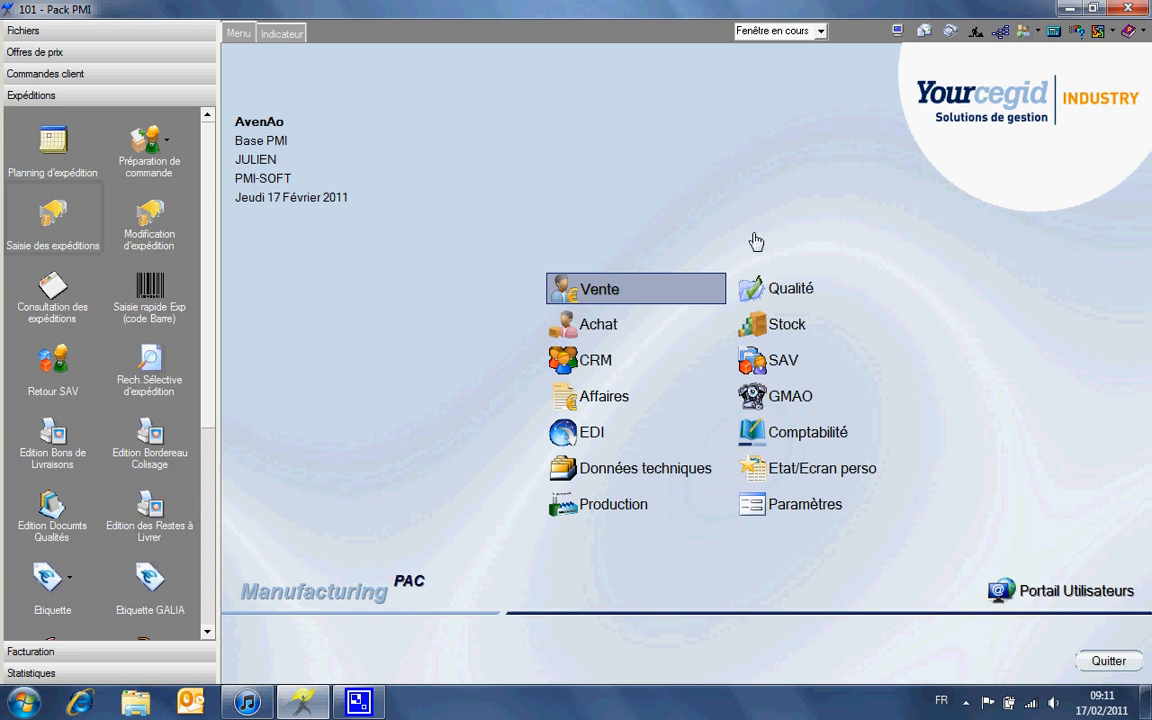
Run the automatic generation of parcs in the SAV module for invoiced shipments and open the generated record
{"action": "left_click", "coordinate": [803, 372]}
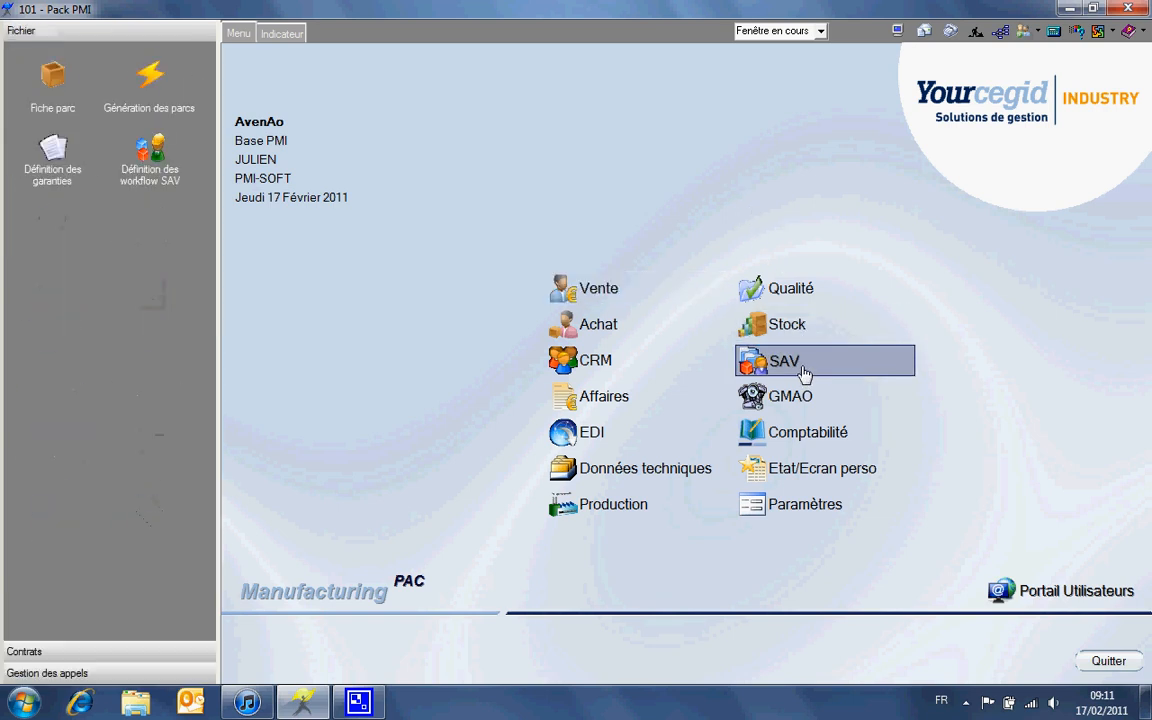
{"action": "left_click", "coordinate": [150, 105]}
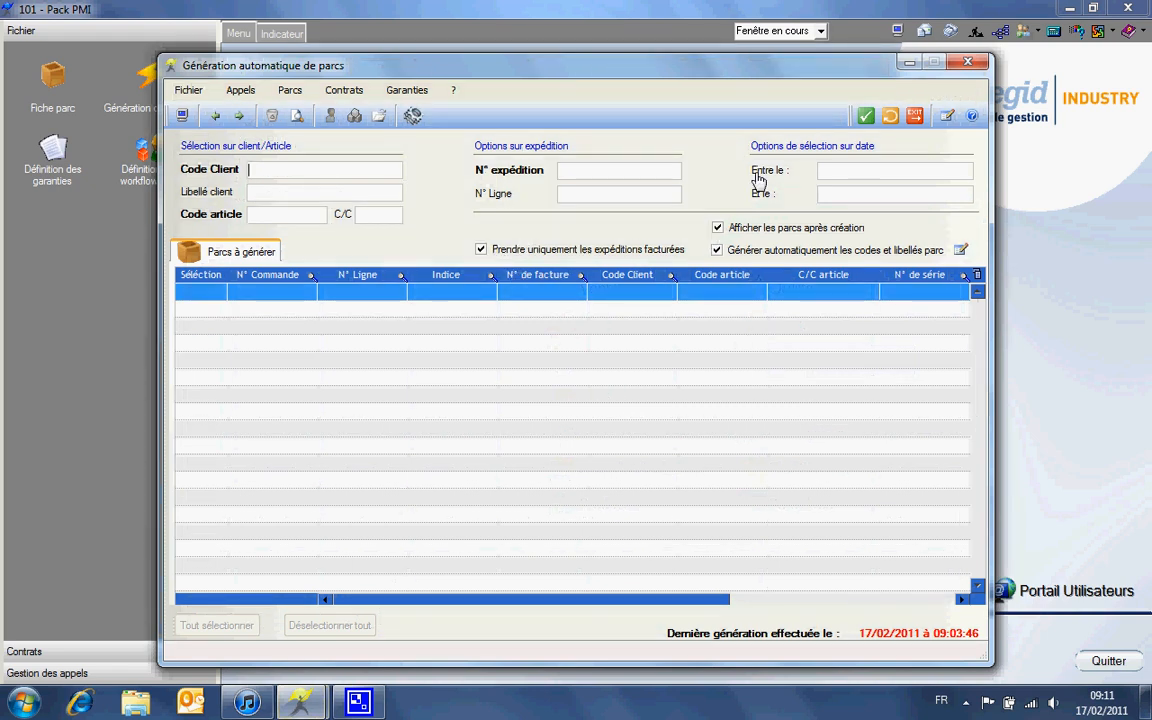
{"action": "left_click", "coordinate": [866, 115]}
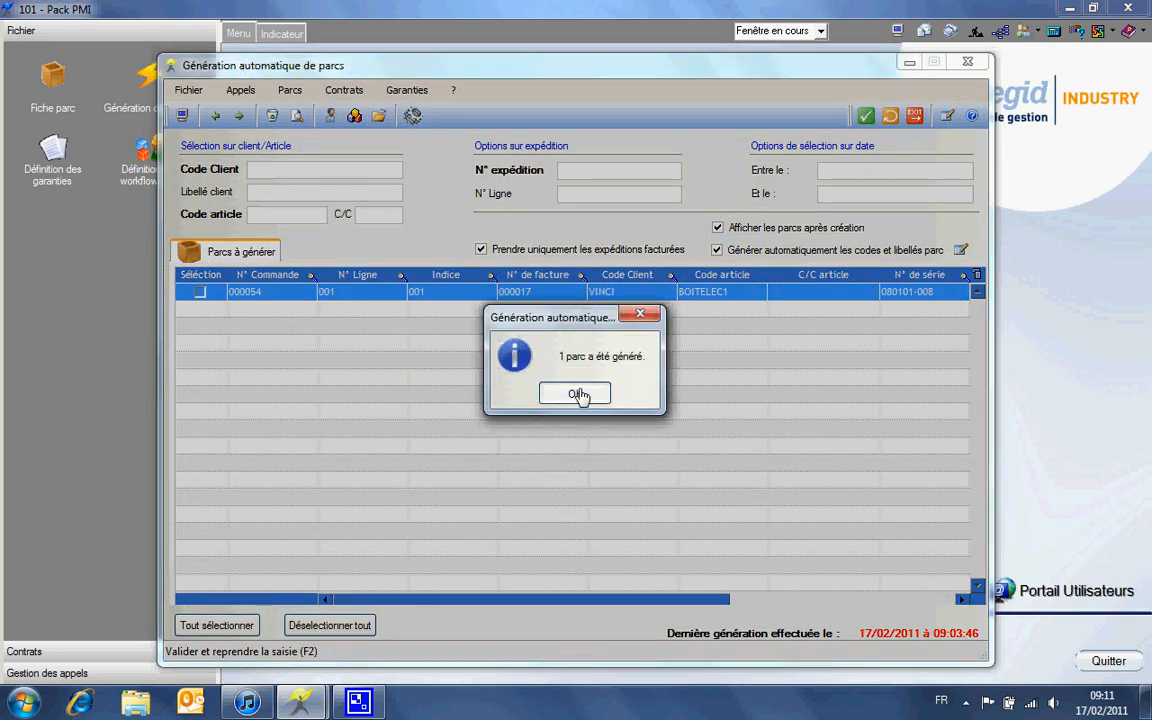
{"action": "left_click", "coordinate": [578, 394]}
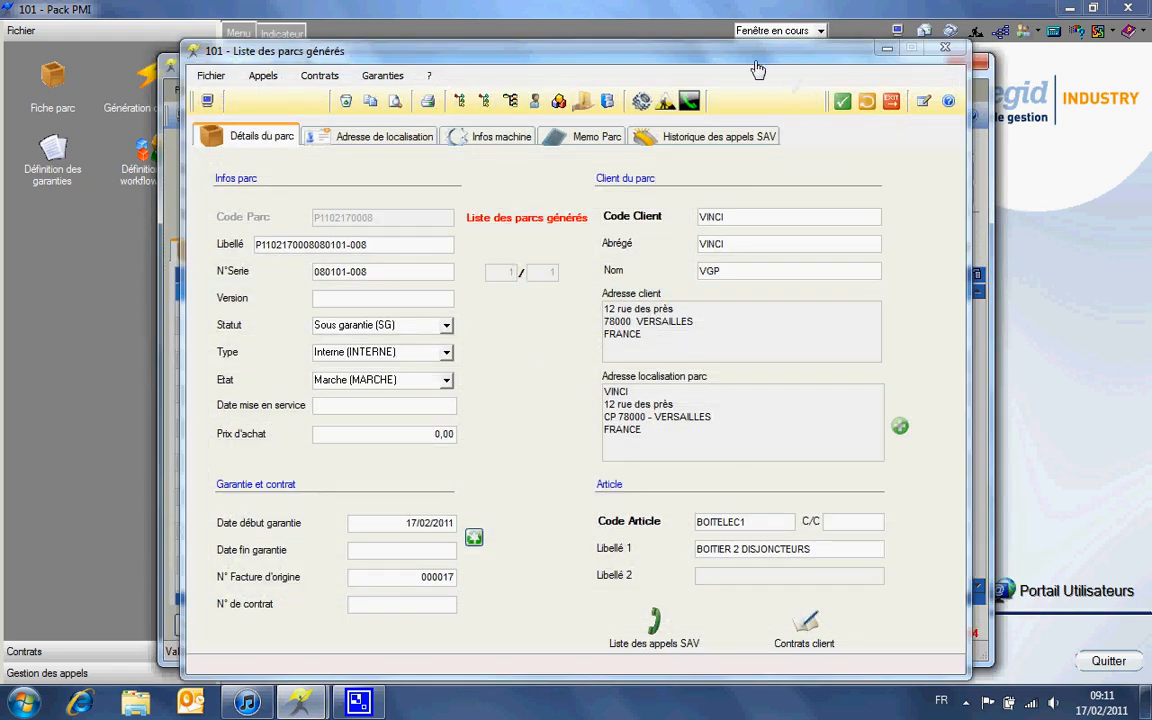
Change the generated parc's status to Non garantie (NG), then close the record and save the change
{"action": "left_click_drag", "start_coordinate": [755, 52], "coordinate": [755, 365]}
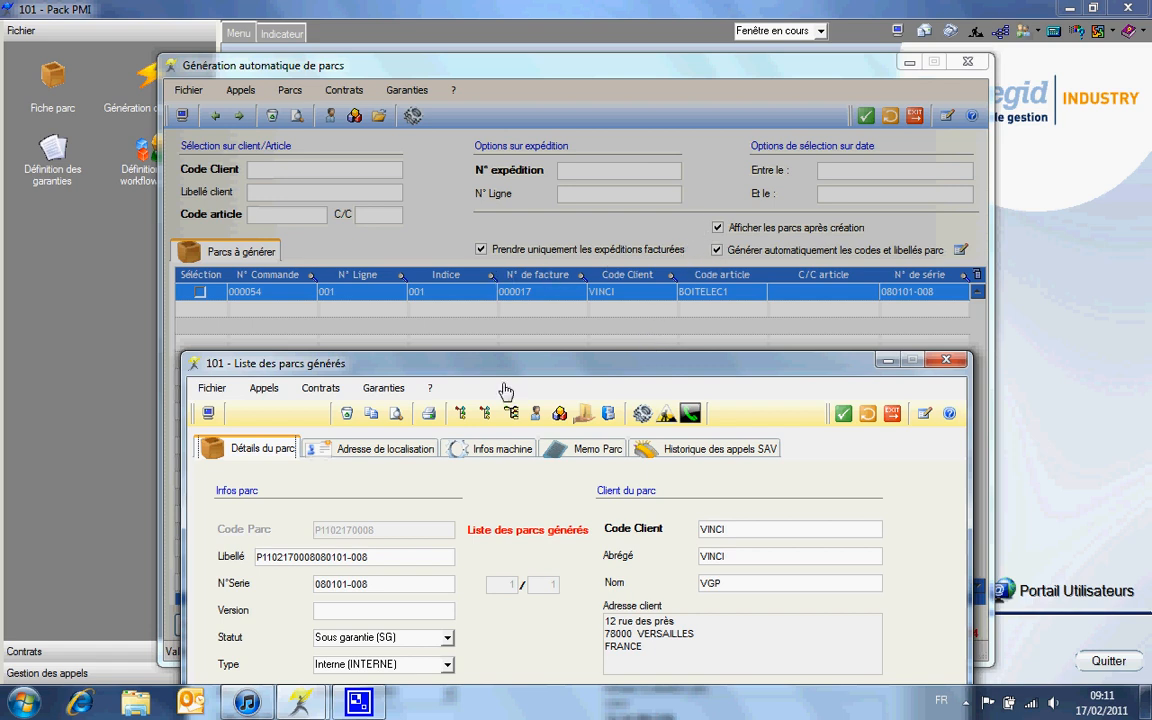
{"action": "left_click_drag", "start_coordinate": [455, 358], "coordinate": [455, 56]}
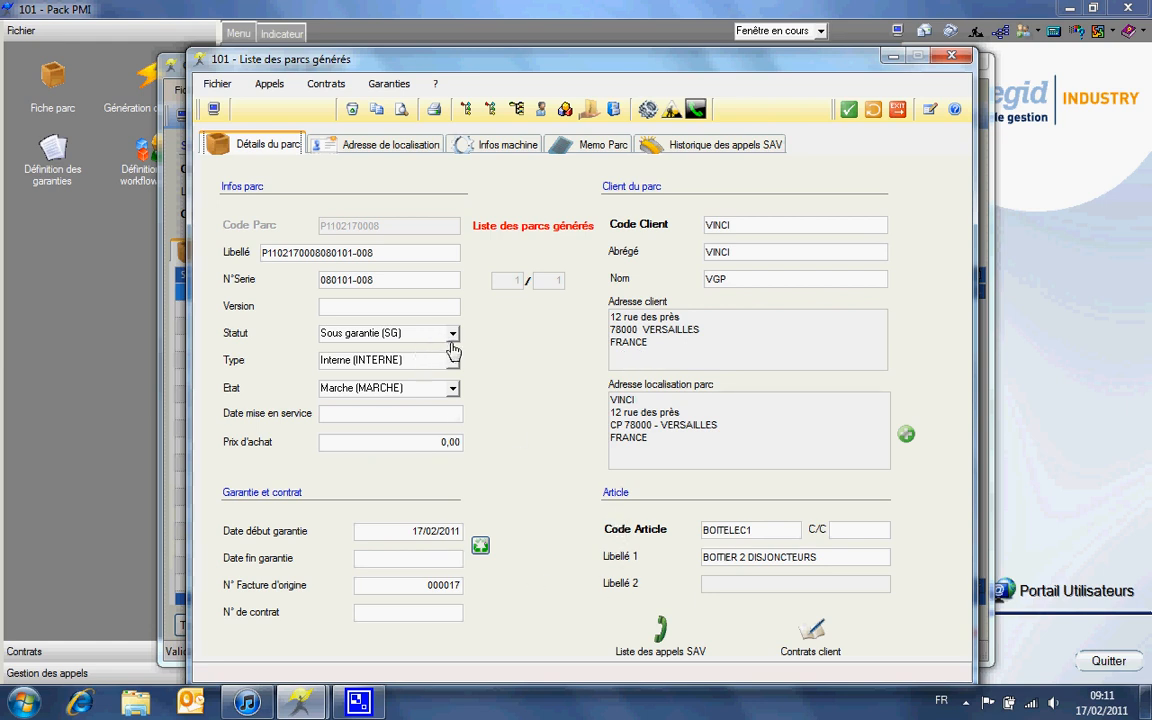
{"action": "left_click", "coordinate": [410, 332]}
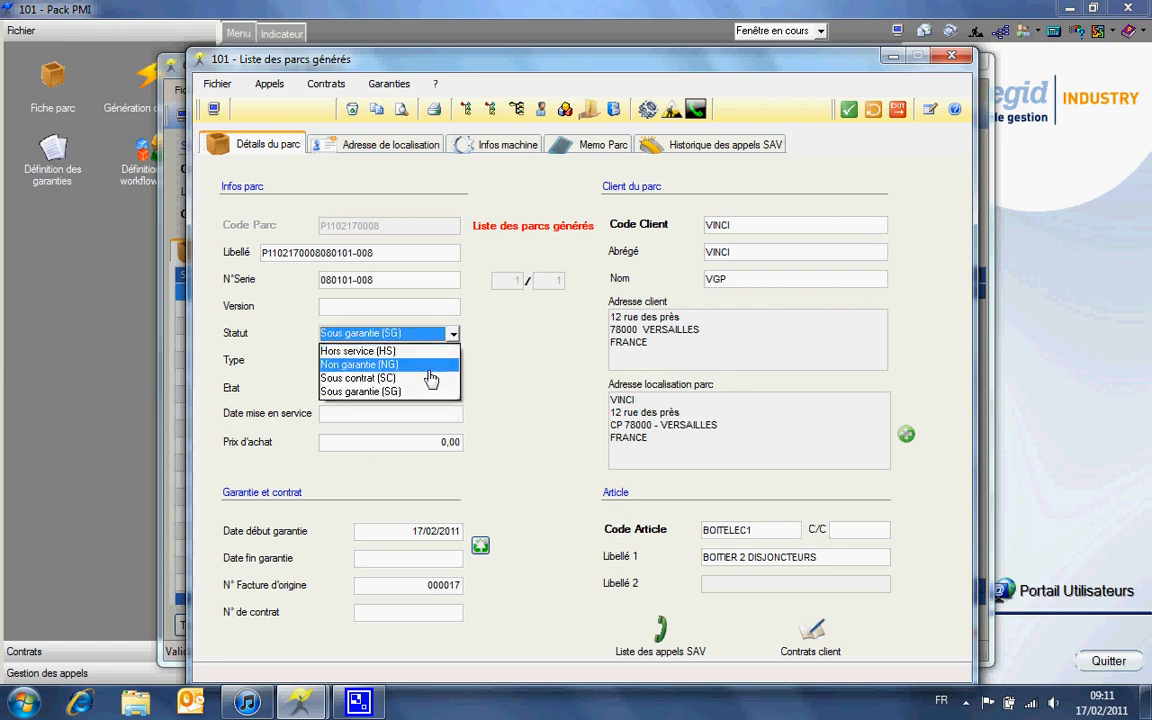
{"action": "left_click", "coordinate": [433, 364]}
{"action": "left_click", "coordinate": [374, 420]}
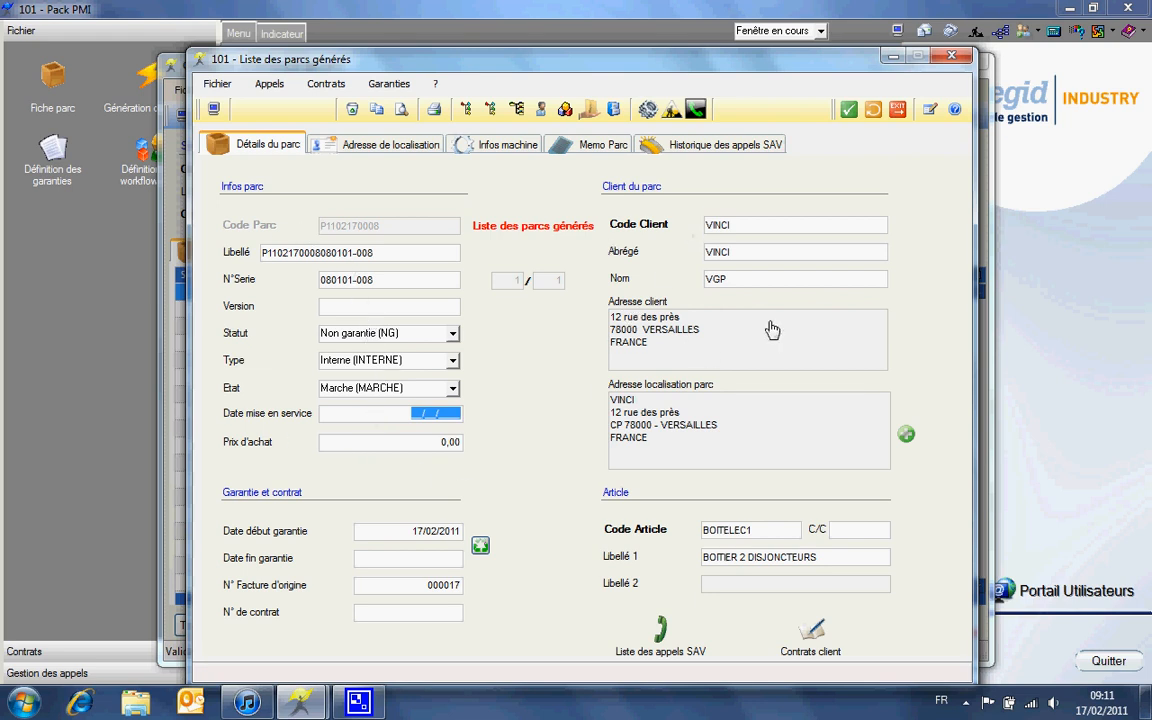
{"action": "left_click", "coordinate": [897, 109]}
{"action": "left_click", "coordinate": [536, 393]}
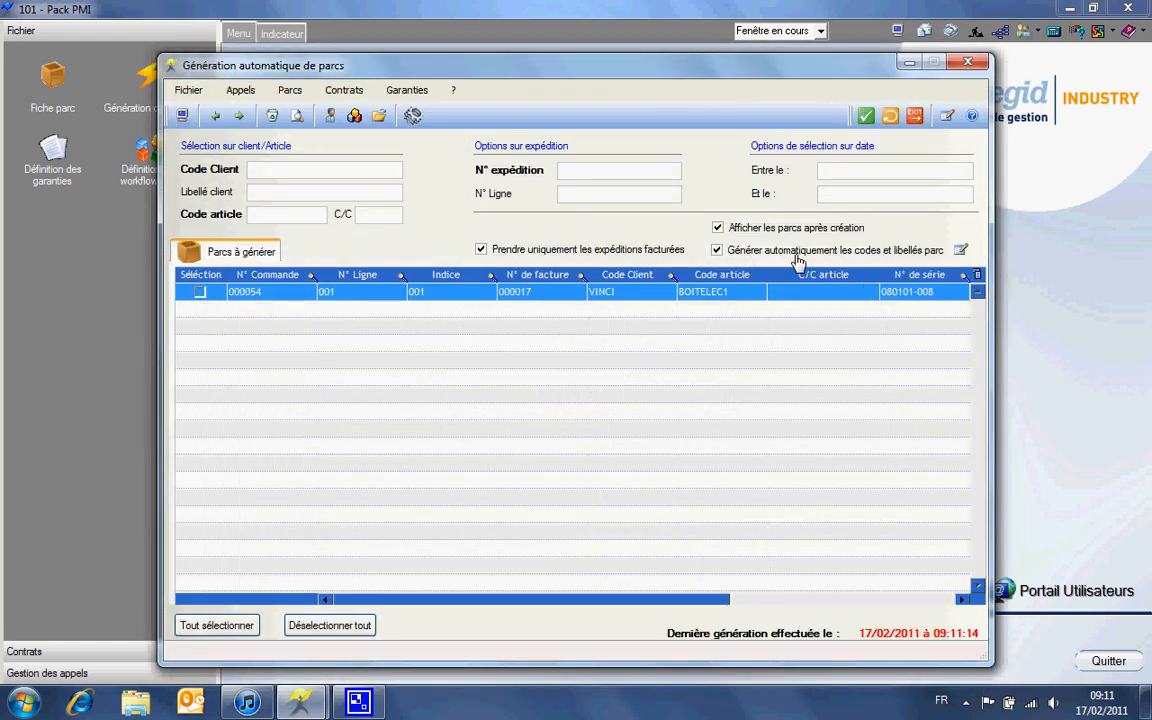
Check the default parc label template and its available tags, then leave the automatic parc generation
{"action": "left_click", "coordinate": [959, 251]}
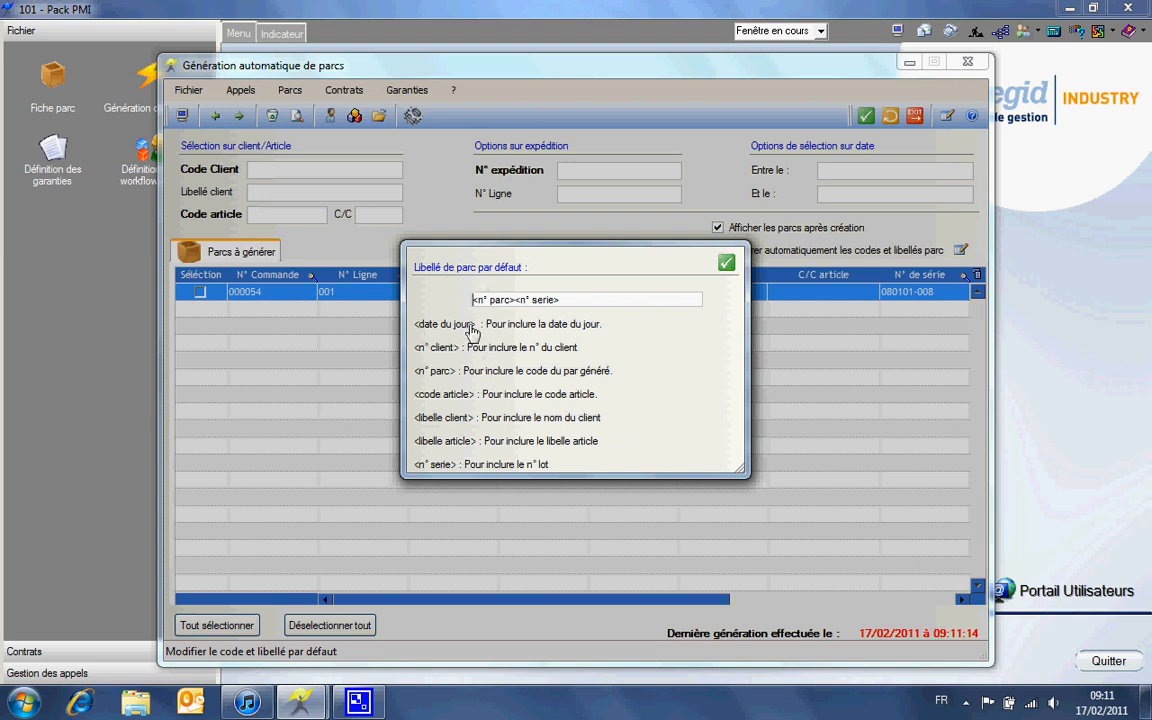
{"action": "left_click_drag", "start_coordinate": [516, 302], "coordinate": [461, 302]}
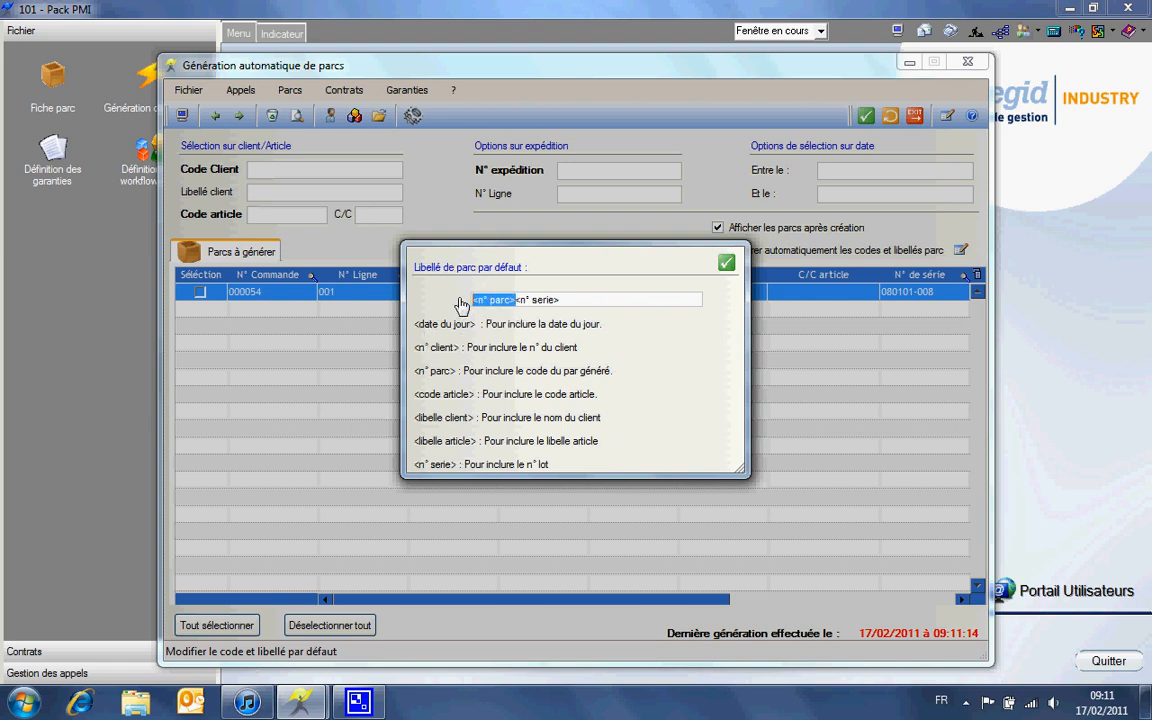
{"action": "left_click", "coordinate": [594, 304]}
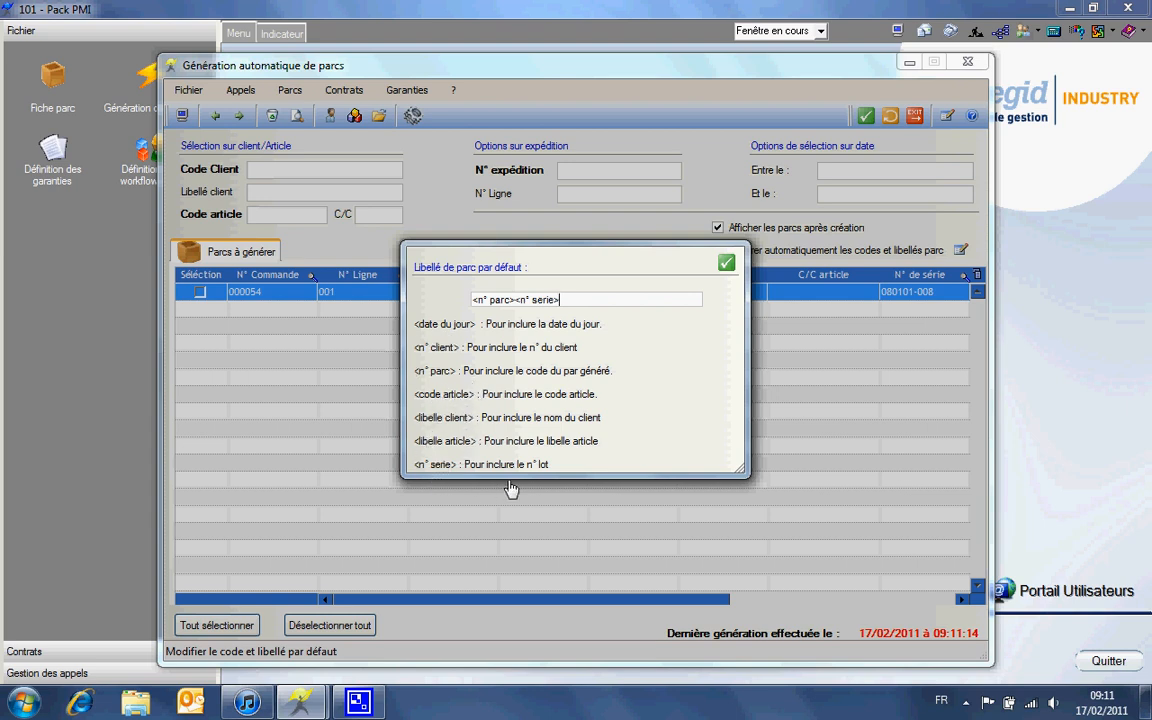
{"action": "left_click", "coordinate": [725, 266]}
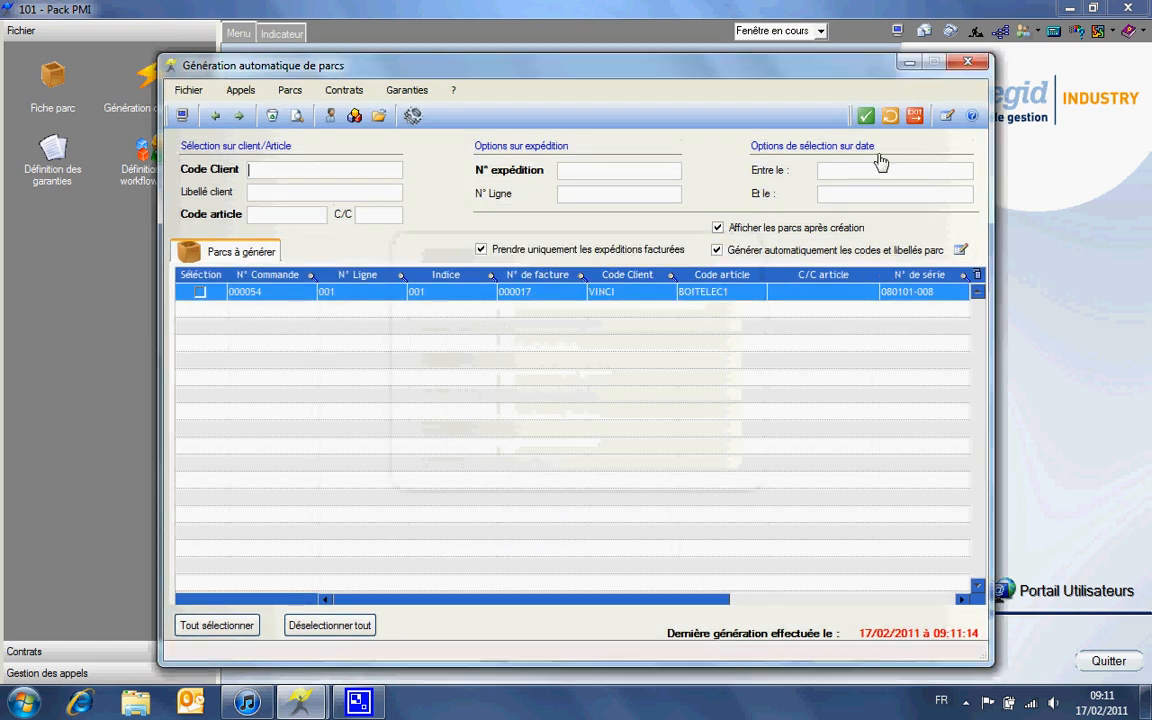
{"action": "left_click", "coordinate": [915, 116]}
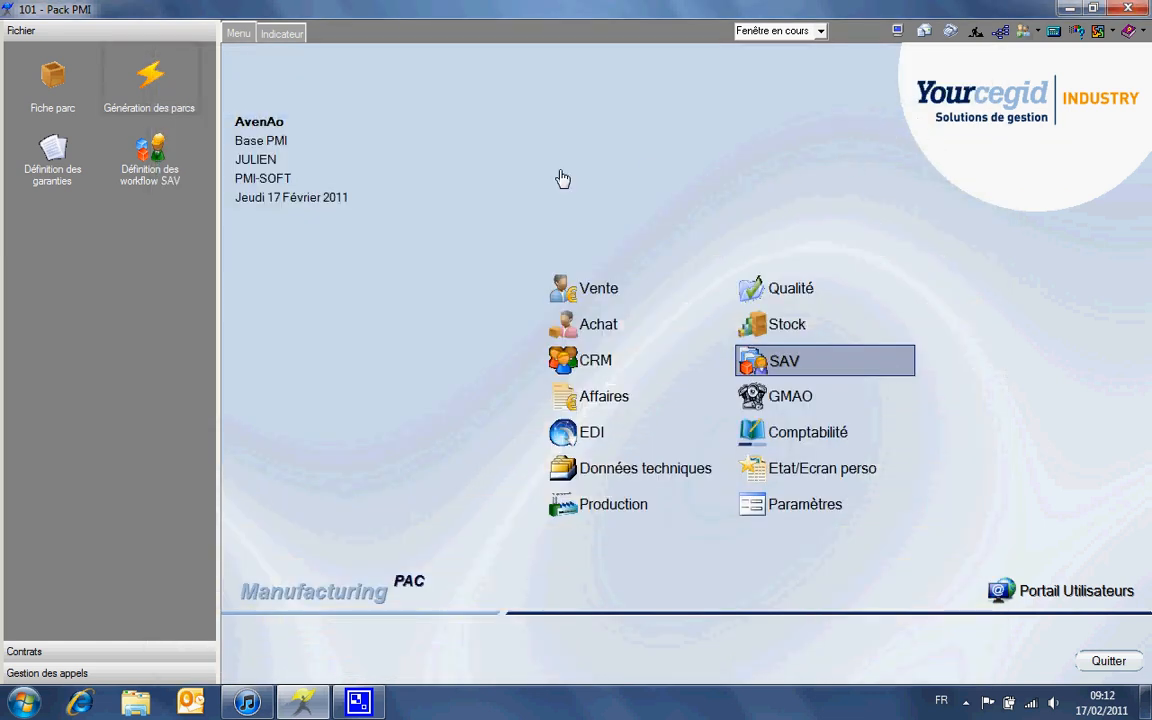
Open the parc management form, list all existing parcs, look through the list's columns, and close the list
{"action": "left_click", "coordinate": [62, 100]}
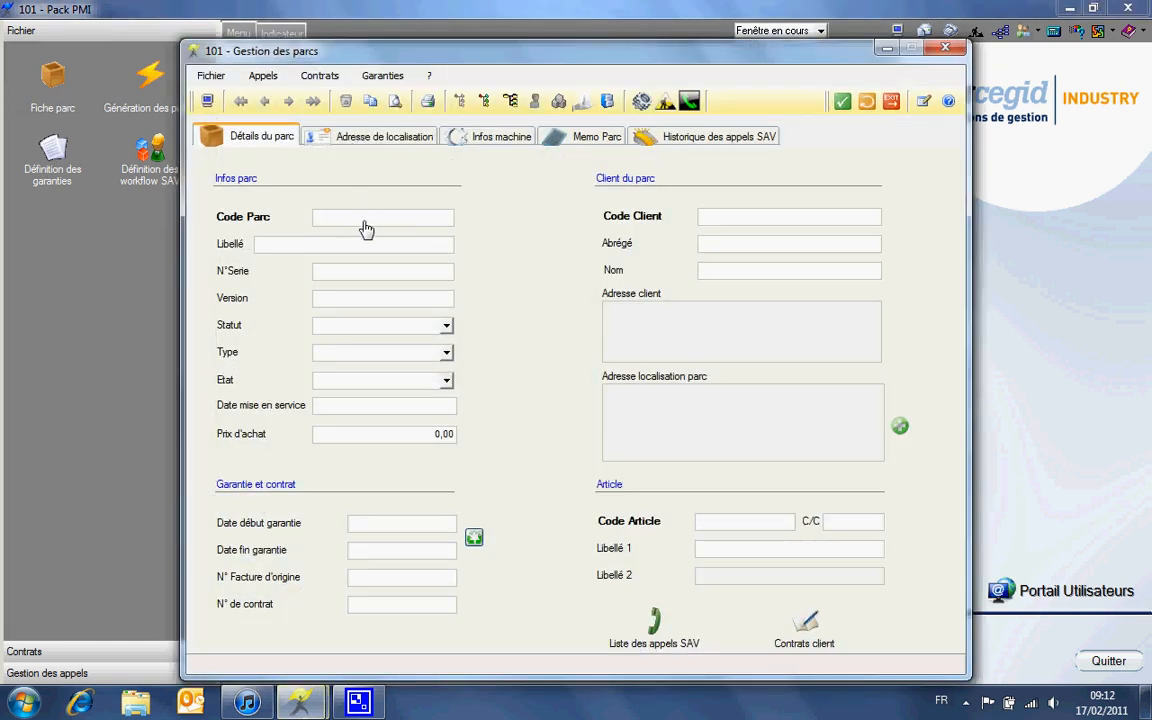
{"action": "key", "text": "F3"}
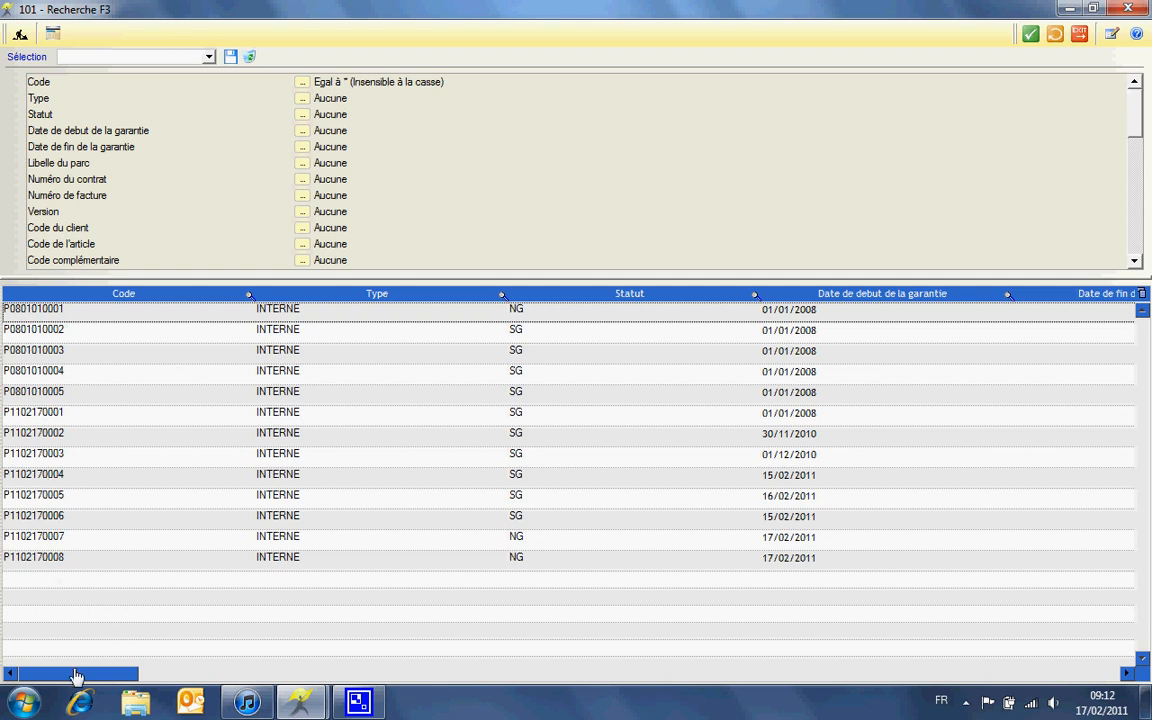
{"action": "left_click_drag", "start_coordinate": [77, 674], "coordinate": [266, 708]}
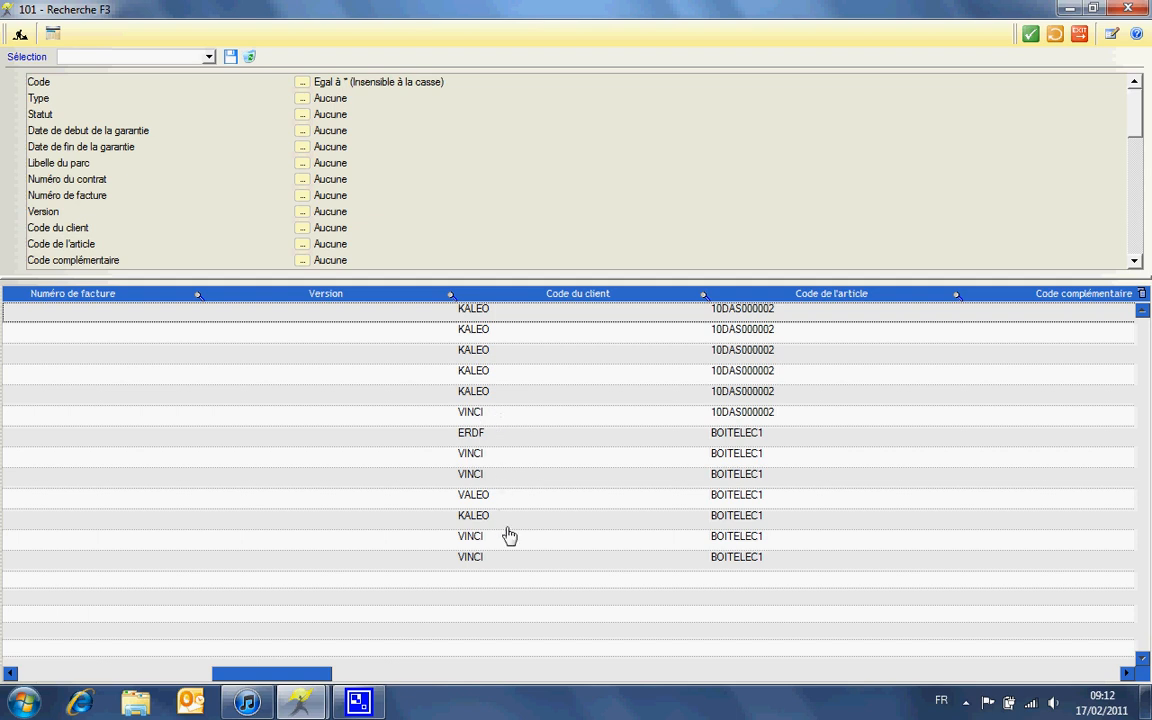
{"action": "left_click_drag", "start_coordinate": [258, 674], "coordinate": [183, 671]}
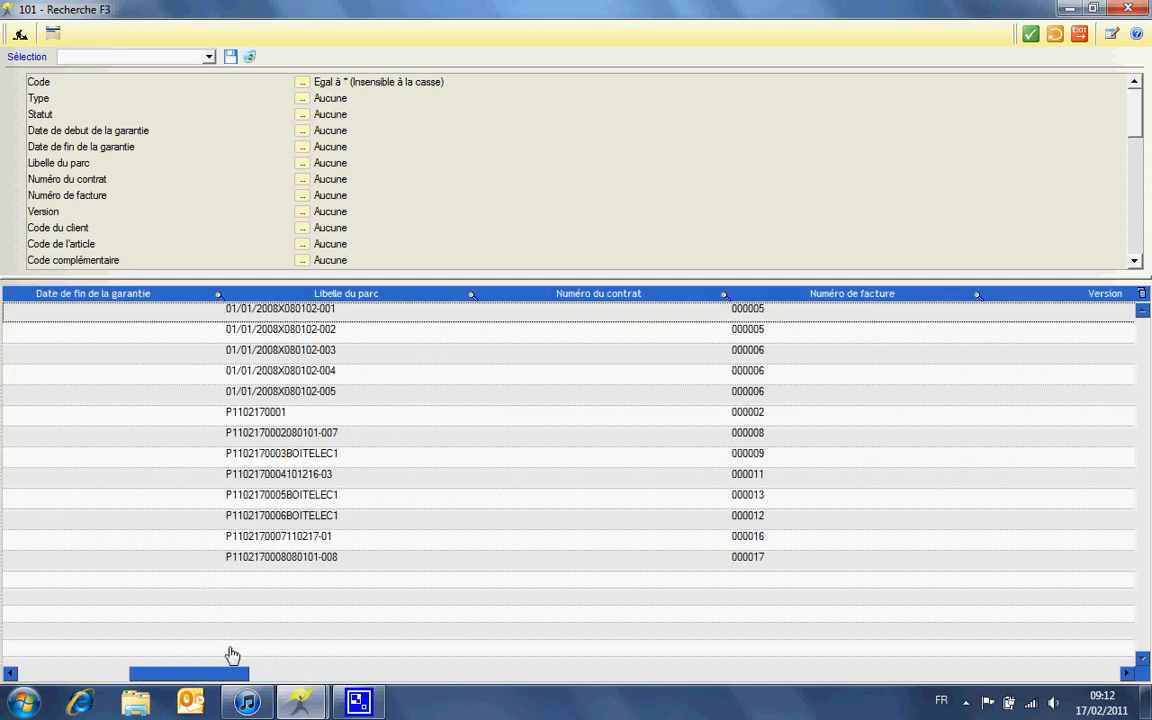
{"action": "left_click_drag", "start_coordinate": [216, 679], "coordinate": [514, 681]}
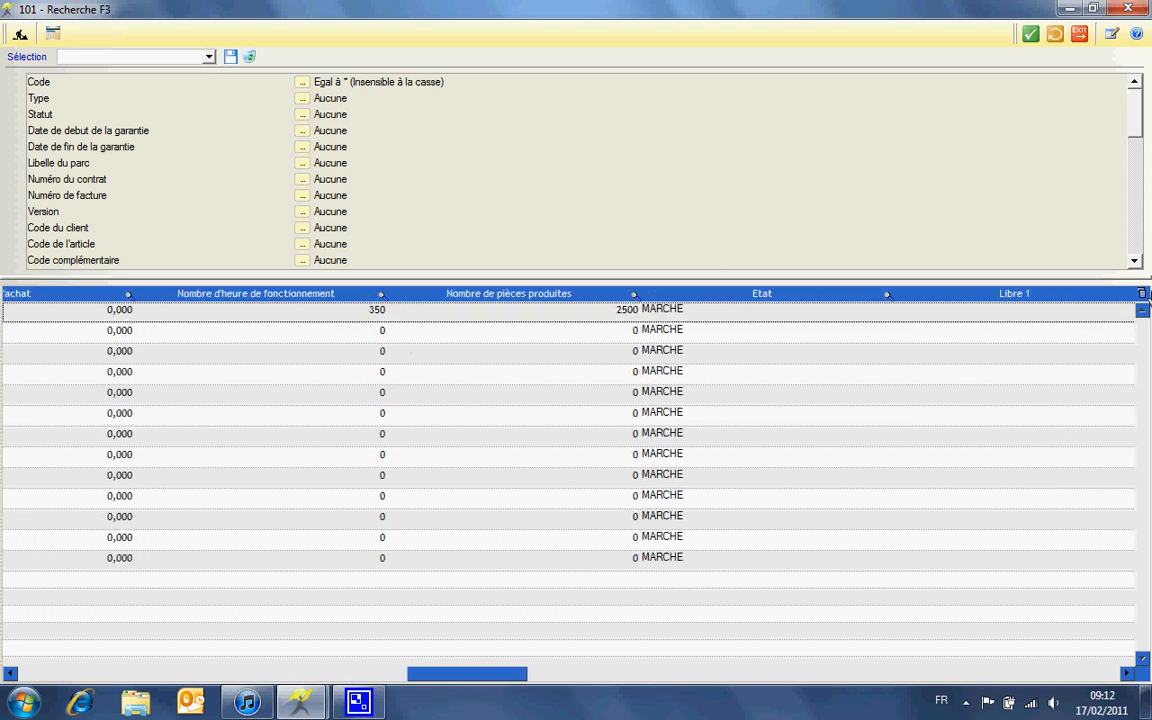
{"action": "left_click", "coordinate": [1142, 294]}
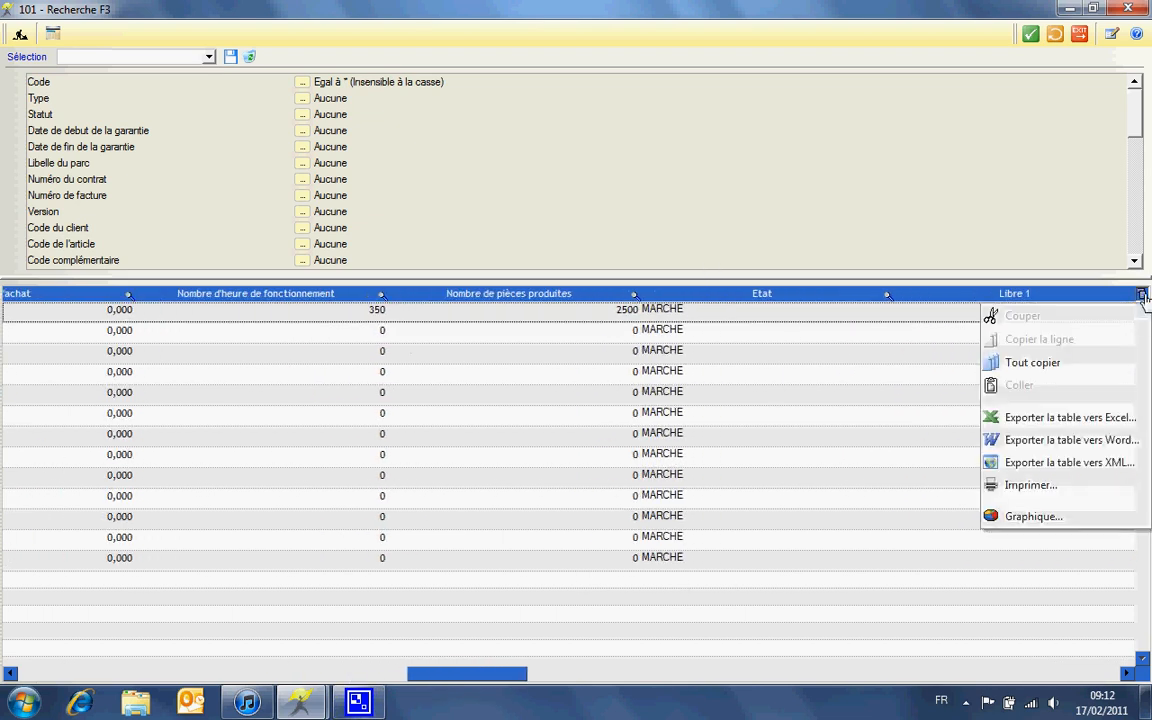
{"action": "left_click", "coordinate": [1020, 298]}
{"action": "left_click_drag", "start_coordinate": [787, 298], "coordinate": [485, 301]}
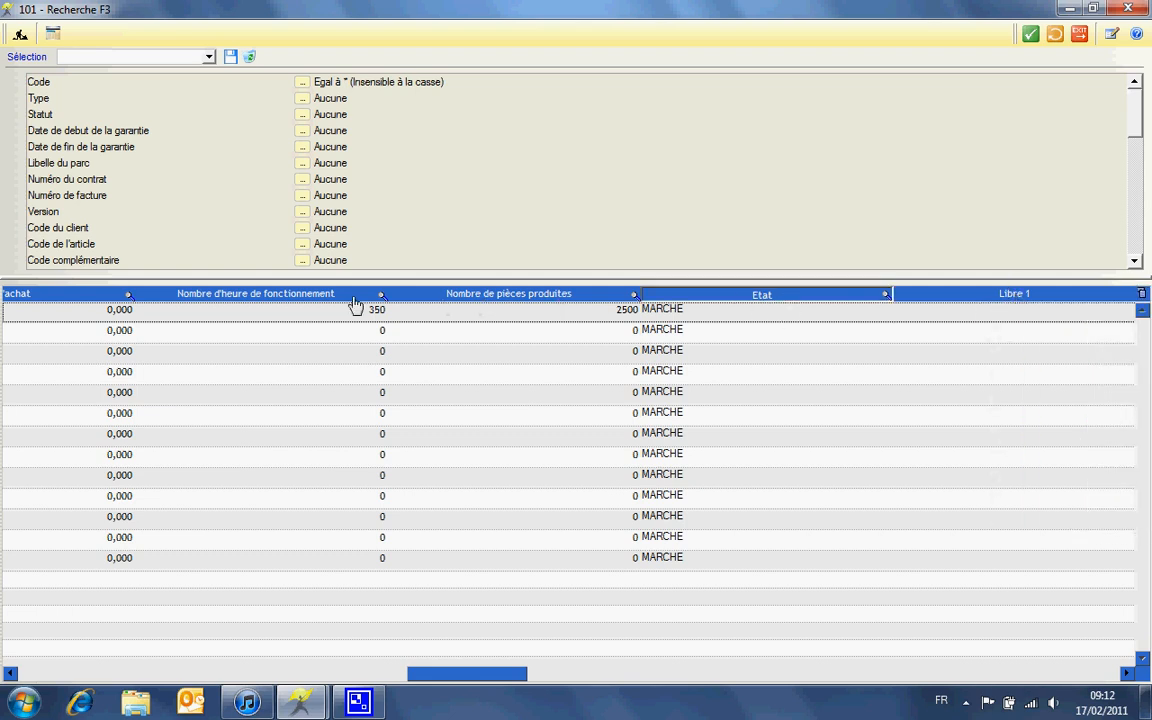
{"action": "left_click_drag", "start_coordinate": [355, 304], "coordinate": [384, 308]}
{"action": "left_click_drag", "start_coordinate": [453, 681], "coordinate": [50, 678]}
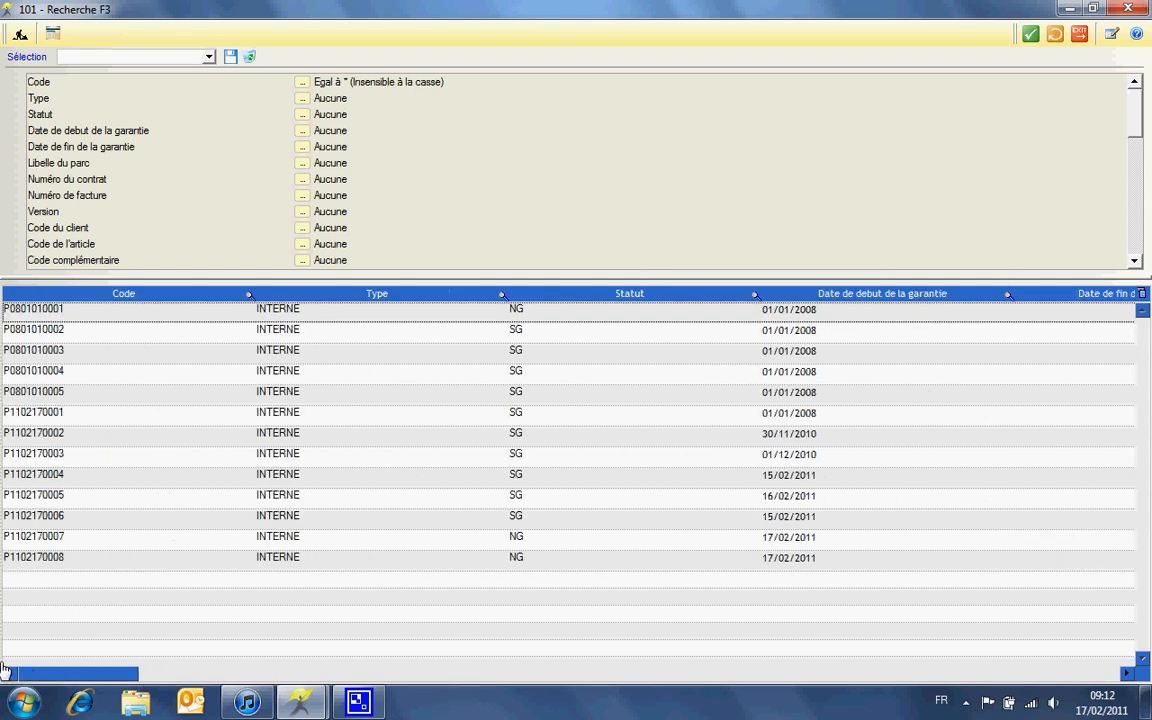
{"action": "left_click", "coordinate": [1083, 40]}
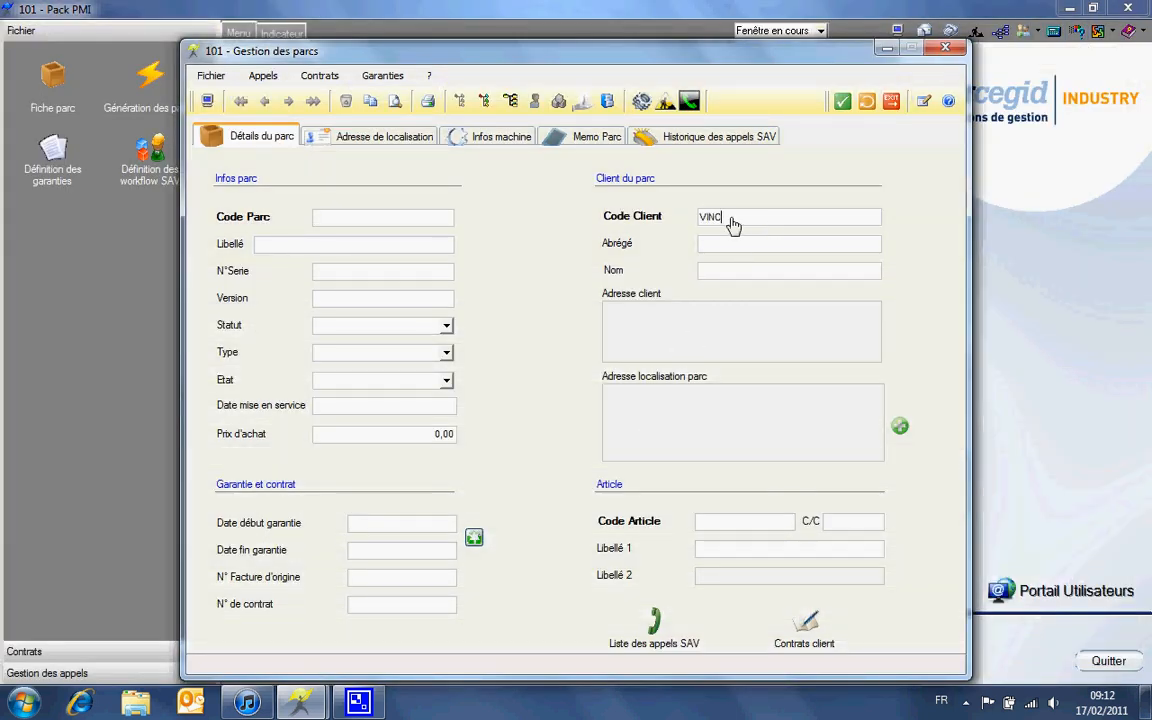
Filter the parcs by client code VINCI and open the BOITELEC1 parc with serial number 080101-008
{"action": "left_click", "coordinate": [733, 221]}
{"action": "type", "text": "VINCI*"}
{"action": "key", "text": "F3"}
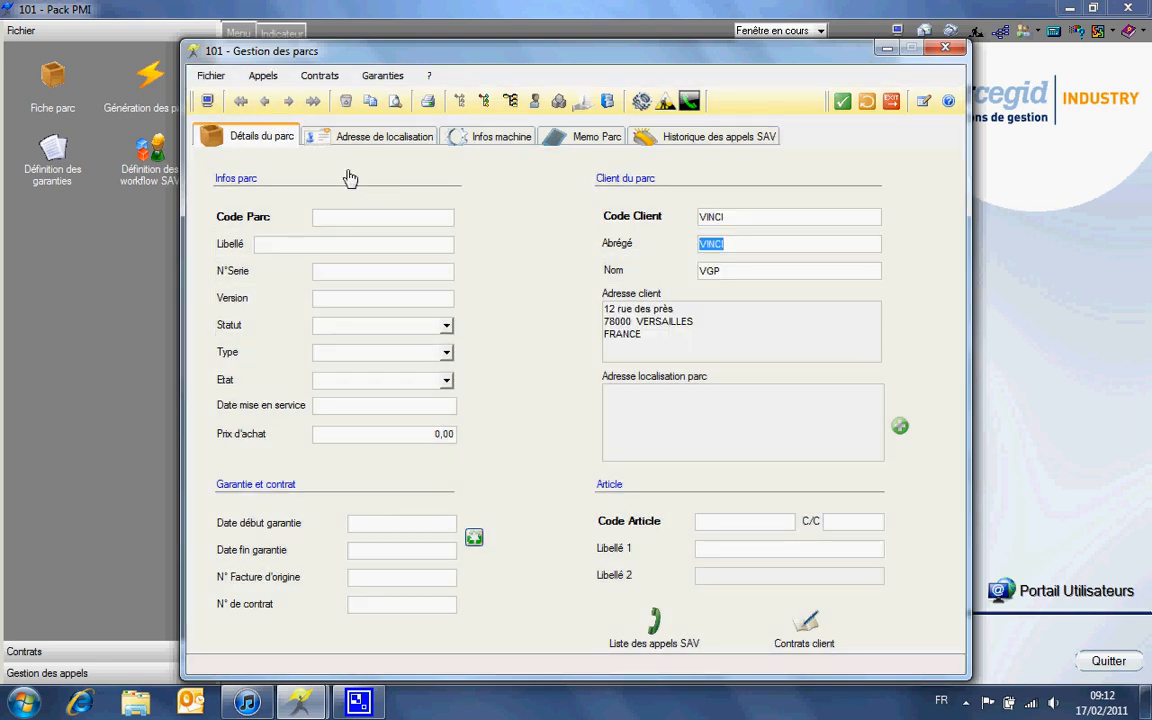
{"action": "left_click", "coordinate": [340, 221]}
{"action": "key", "text": "F3"}
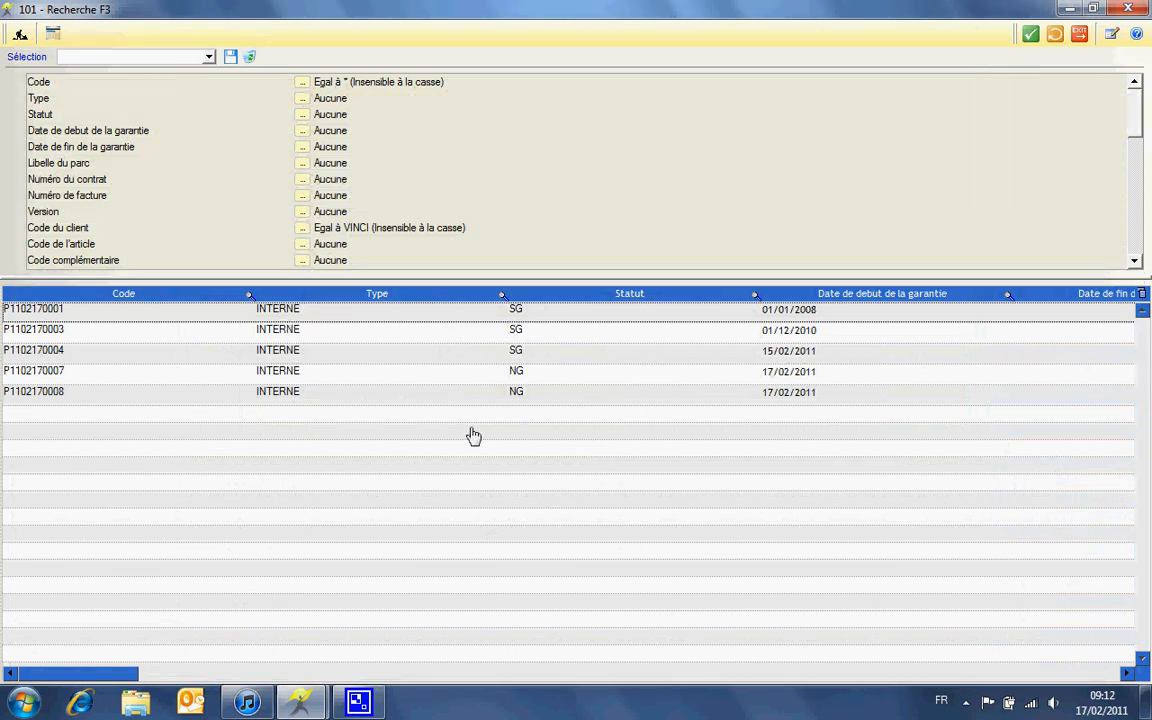
{"action": "left_click_drag", "start_coordinate": [113, 673], "coordinate": [343, 686]}
{"action": "left_click", "coordinate": [533, 396]}
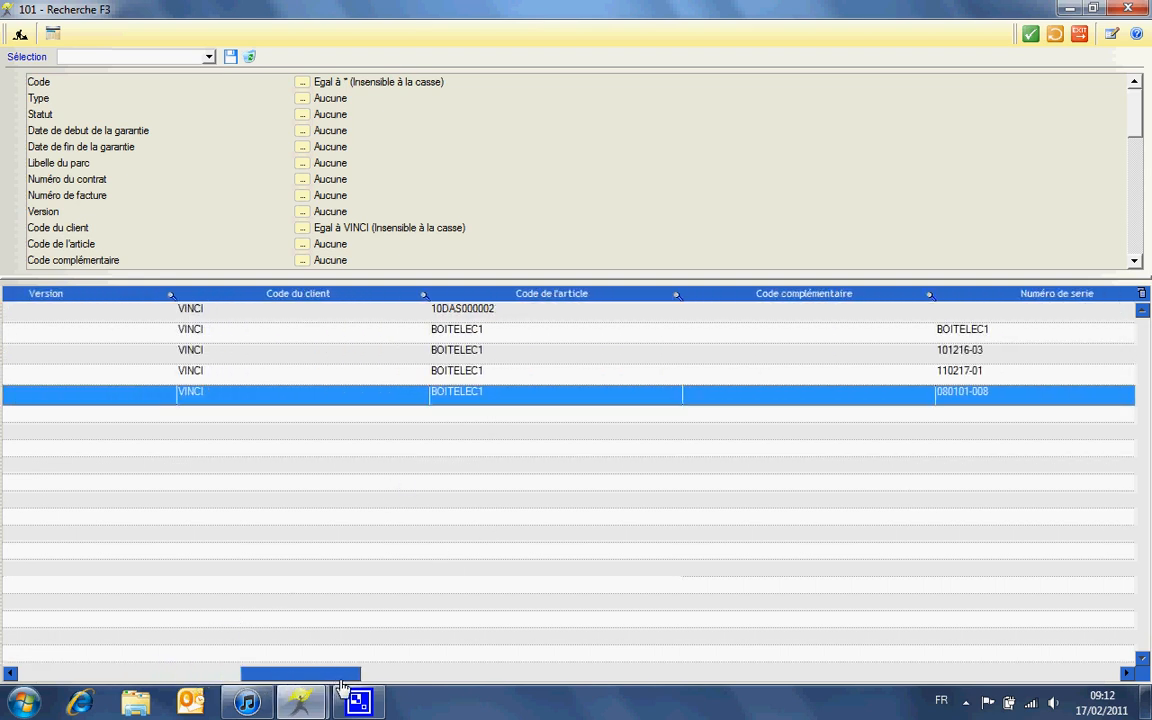
{"action": "double_click", "coordinate": [951, 405]}
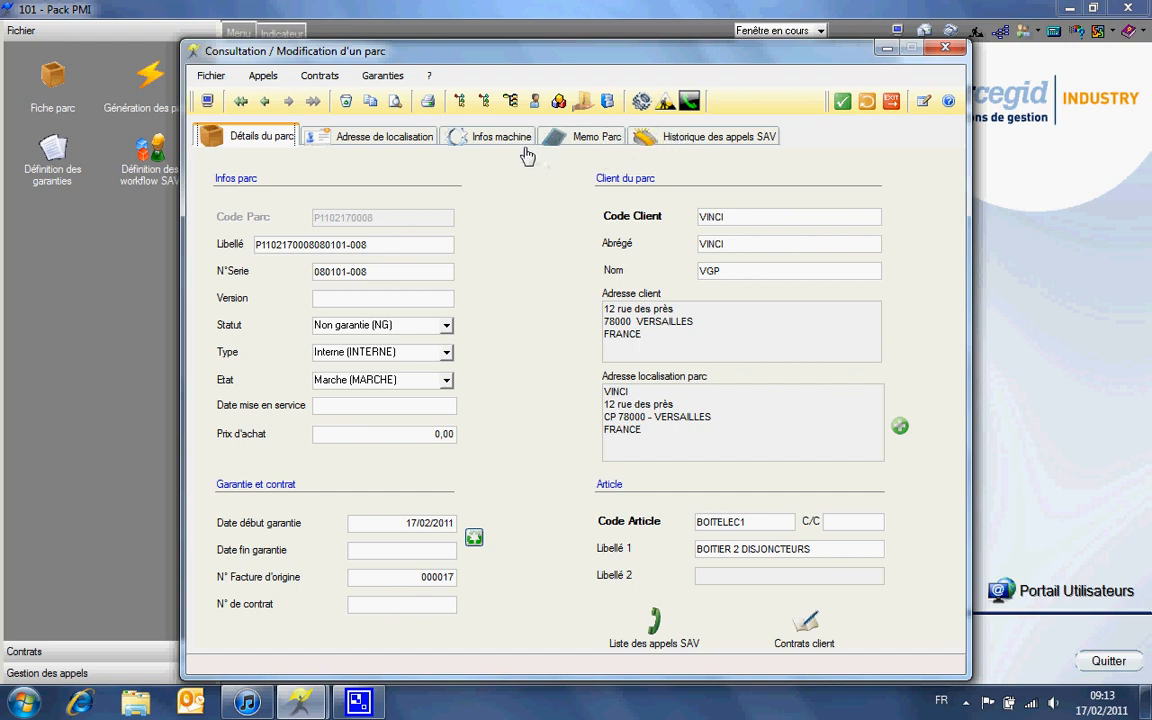
Review the parc's SAV call history and machine information, and return to its main details
{"action": "left_click", "coordinate": [670, 143]}
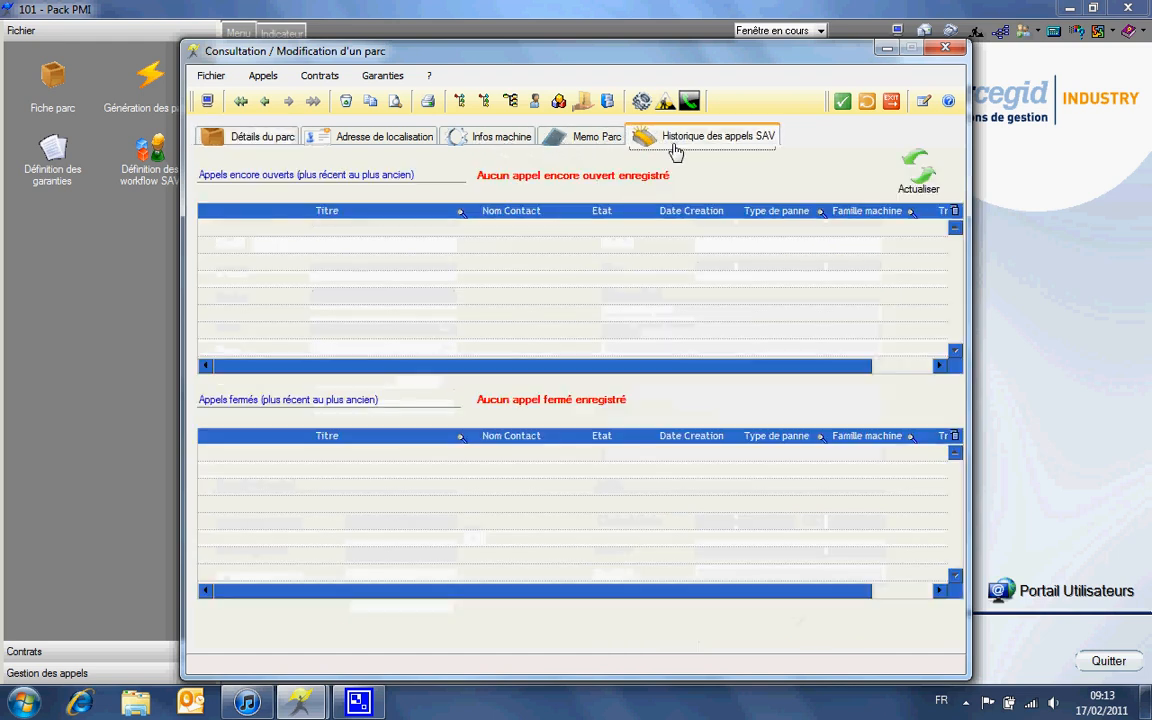
{"action": "left_click", "coordinate": [503, 142]}
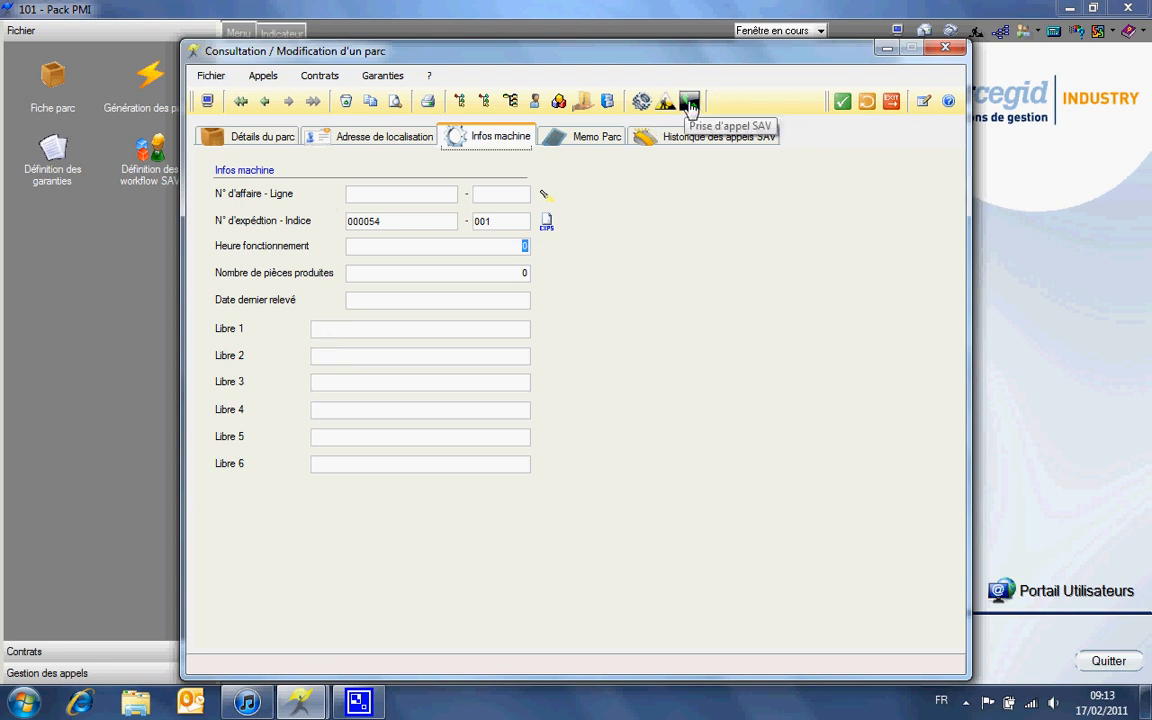
{"action": "left_click", "coordinate": [224, 130]}
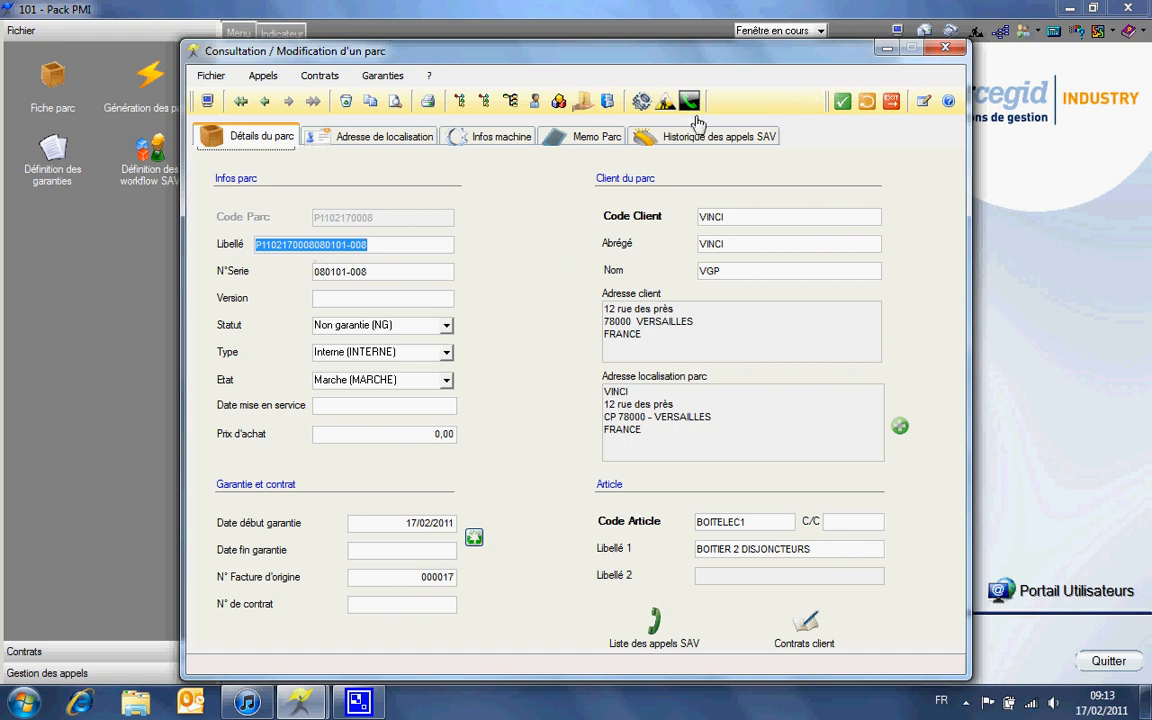
Start an SAV call from this parc with state A TRAITER S+1, title RETOUR SAV and the client's first listed contact
{"action": "left_click", "coordinate": [689, 102]}
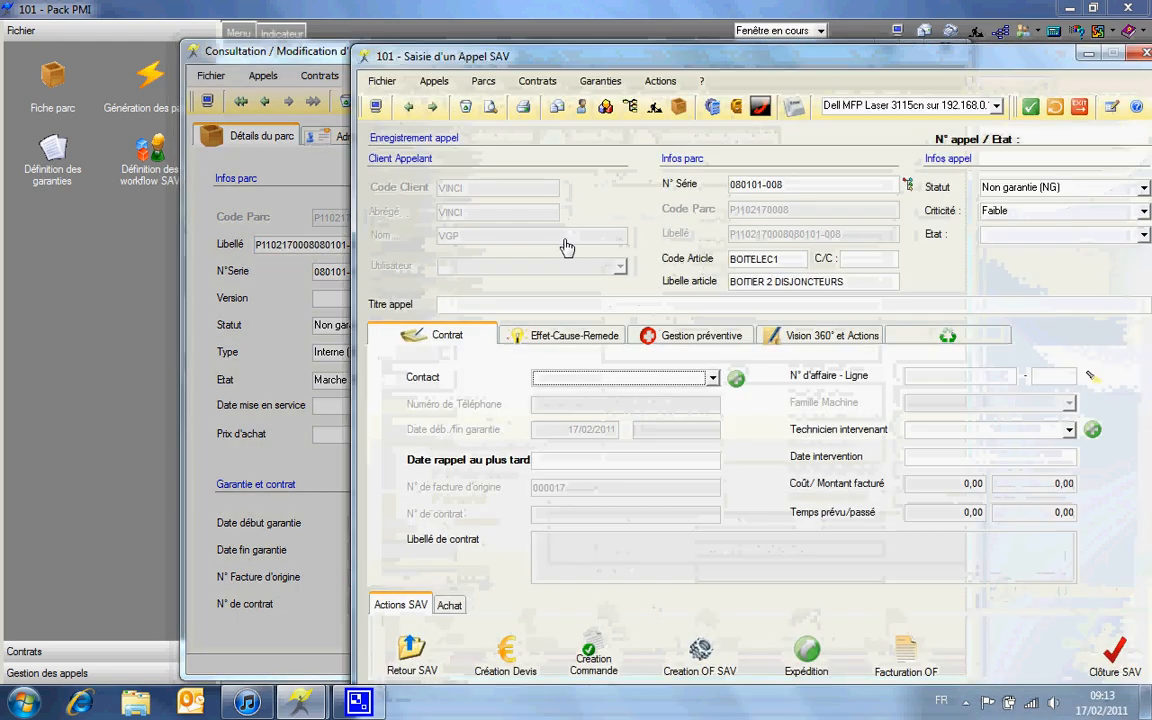
{"action": "left_click_drag", "start_coordinate": [580, 57], "coordinate": [358, 20]}
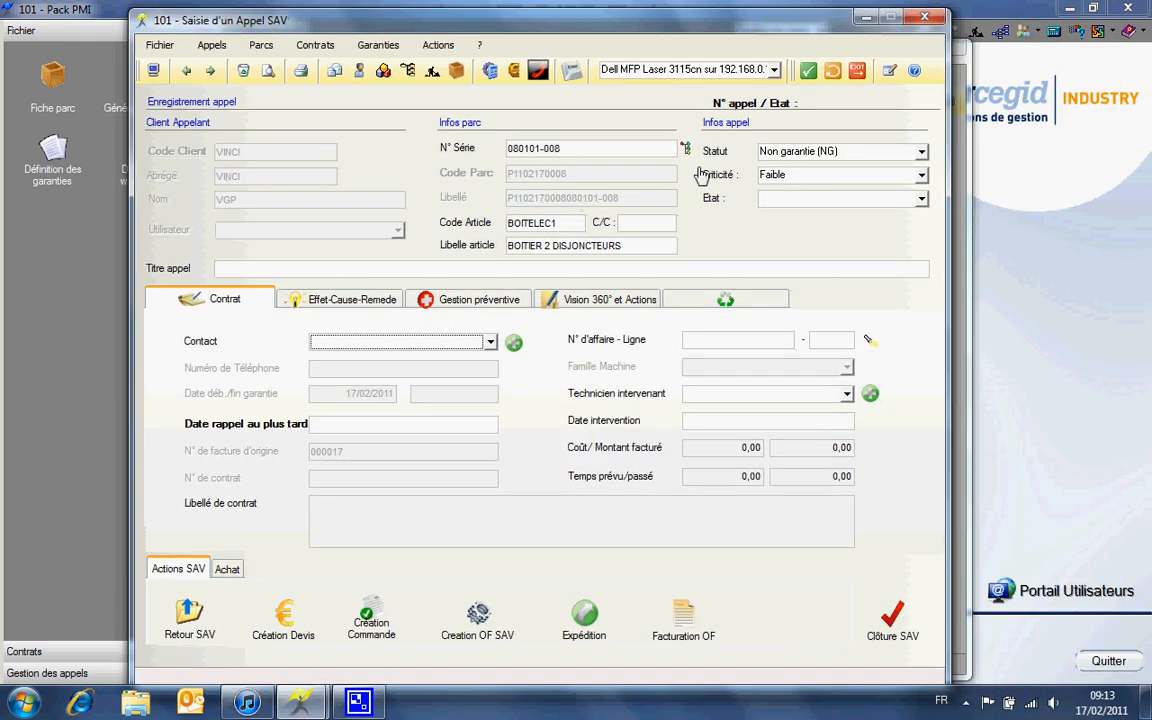
{"action": "left_click", "coordinate": [788, 199]}
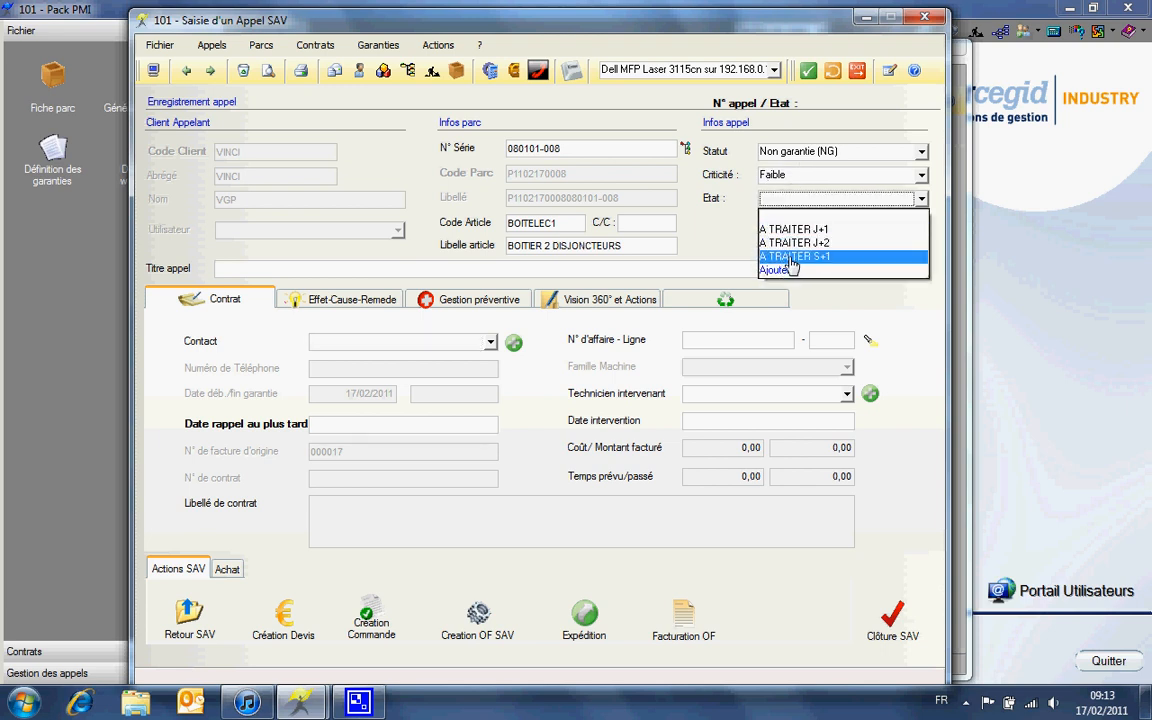
{"action": "left_click", "coordinate": [790, 257]}
{"action": "left_click", "coordinate": [401, 270]}
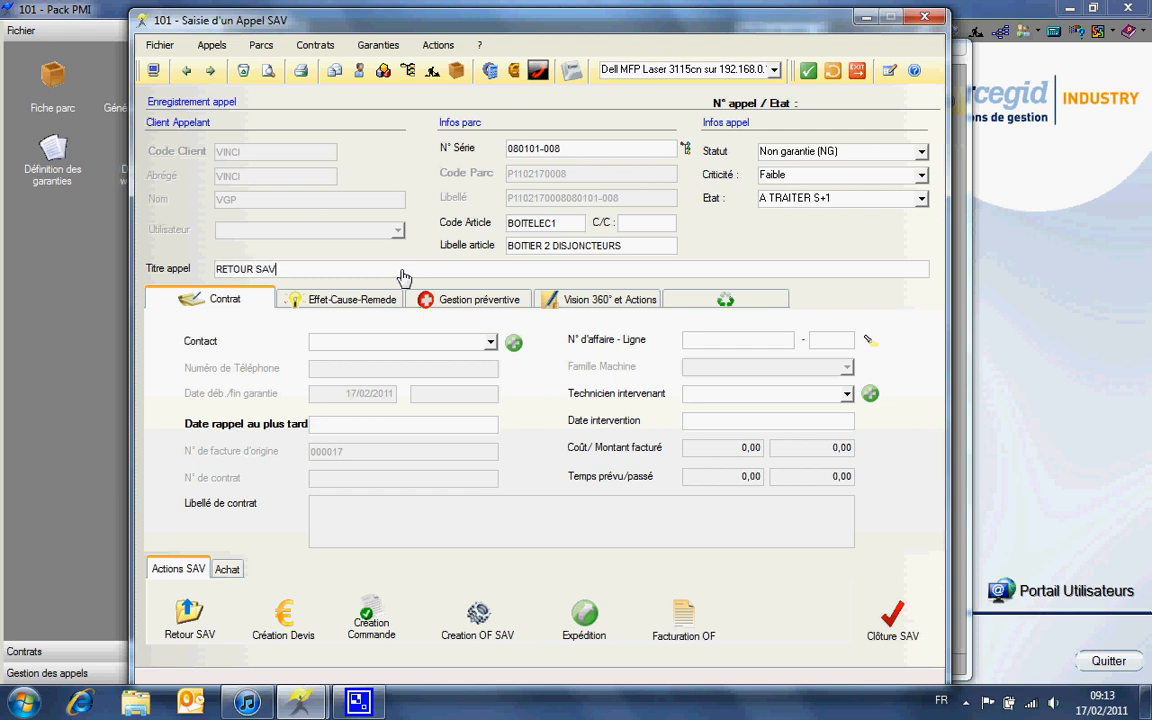
{"action": "left_click", "coordinate": [410, 341]}
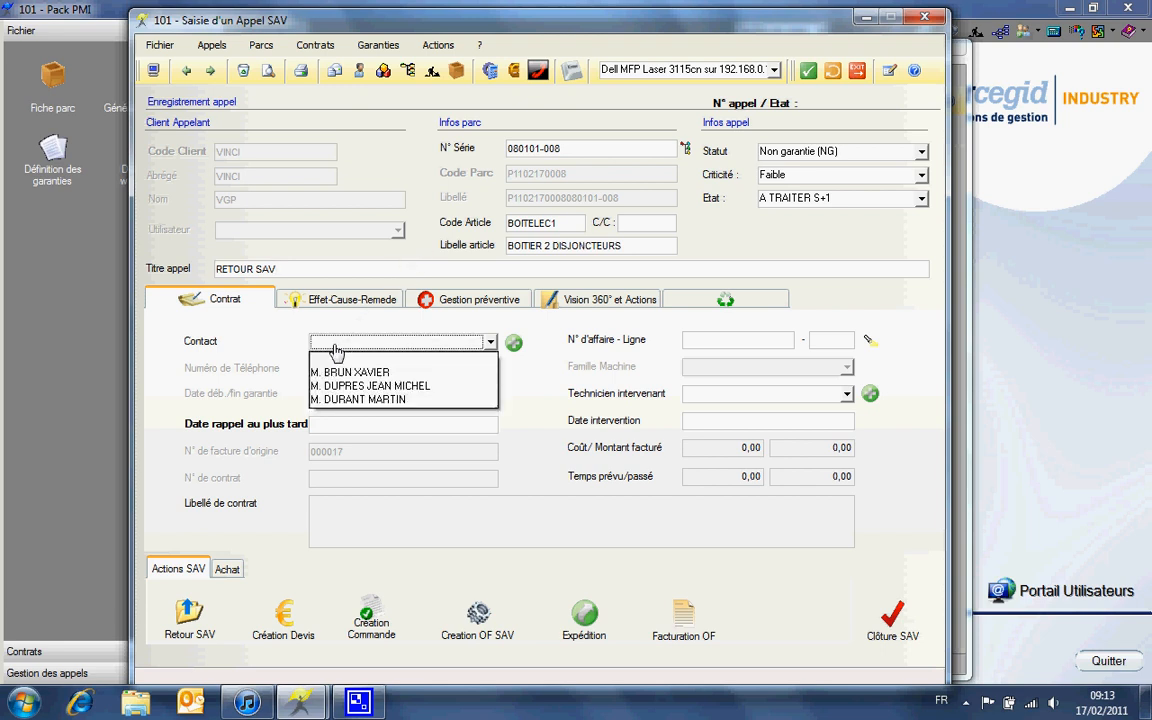
{"action": "left_click", "coordinate": [355, 371]}
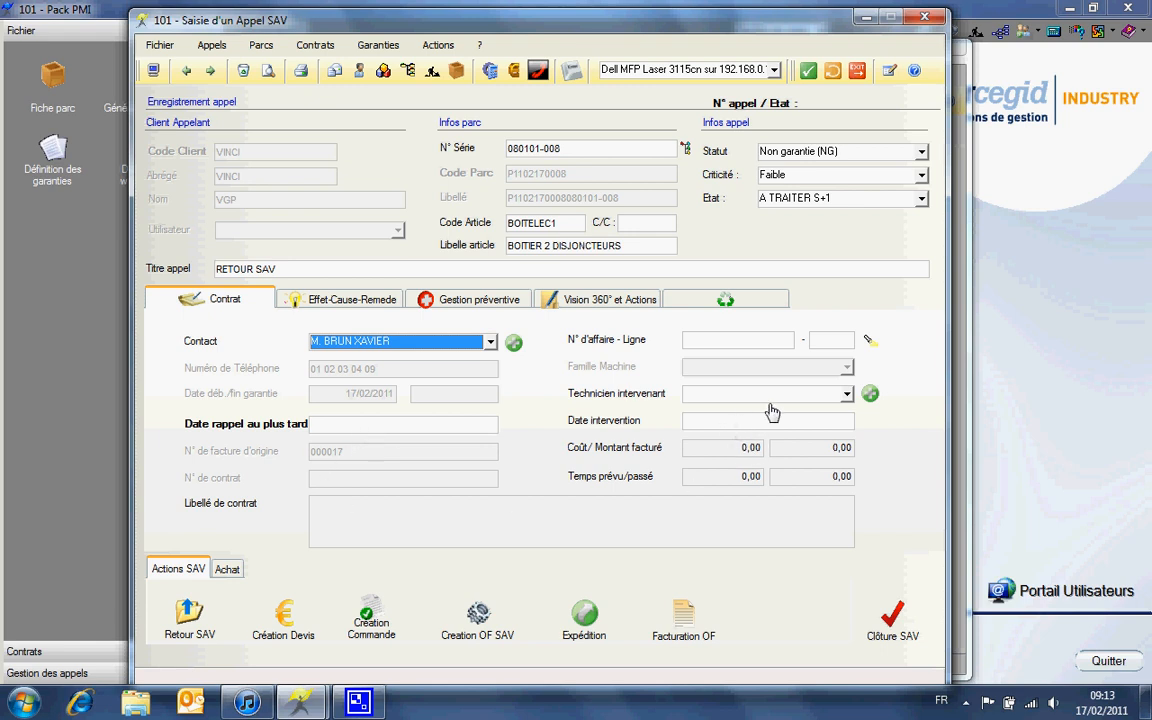
In the call's effect-cause-remedy details, set the breakdown type to HYDRAULIQUE and the cause to PROGRAMMATION AUTOMATE
{"action": "left_click", "coordinate": [380, 301]}
{"action": "left_click", "coordinate": [375, 328]}
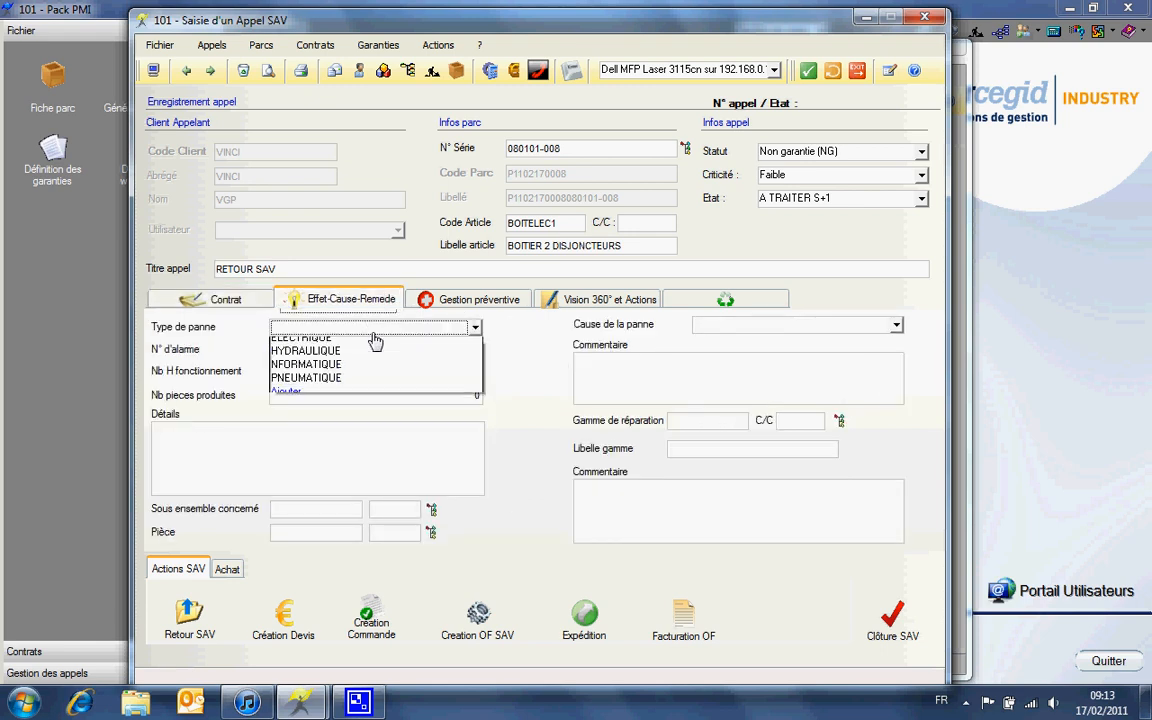
{"action": "left_click", "coordinate": [345, 372]}
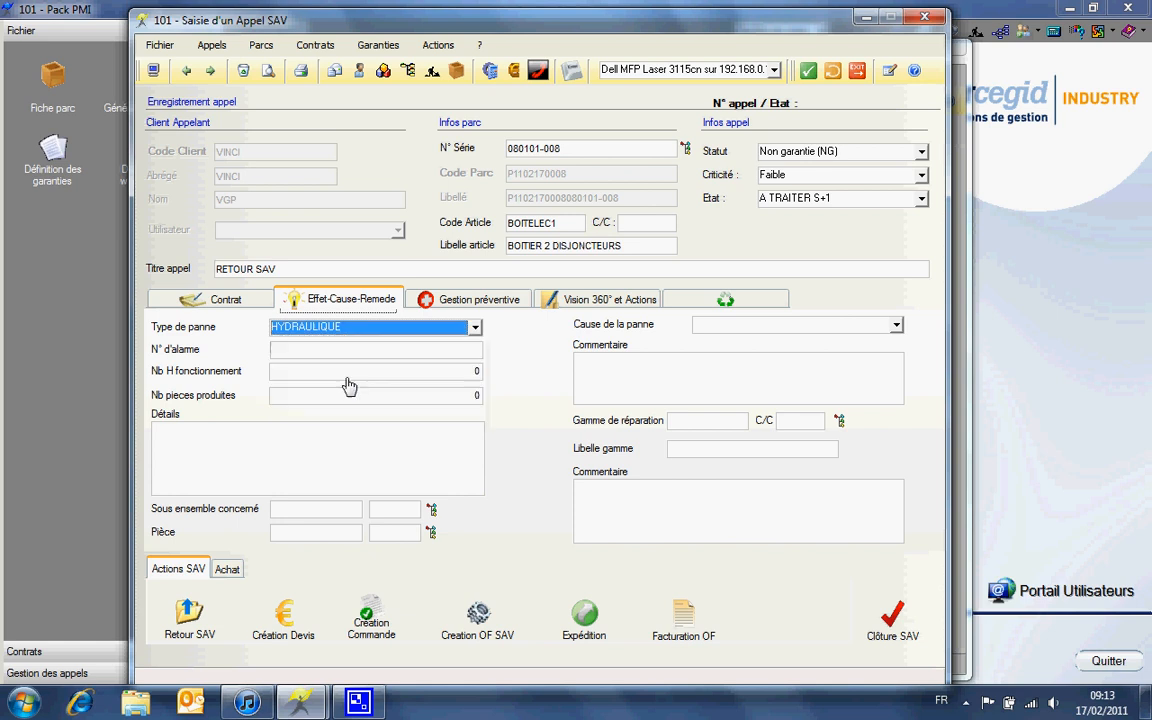
{"action": "left_click", "coordinate": [764, 326]}
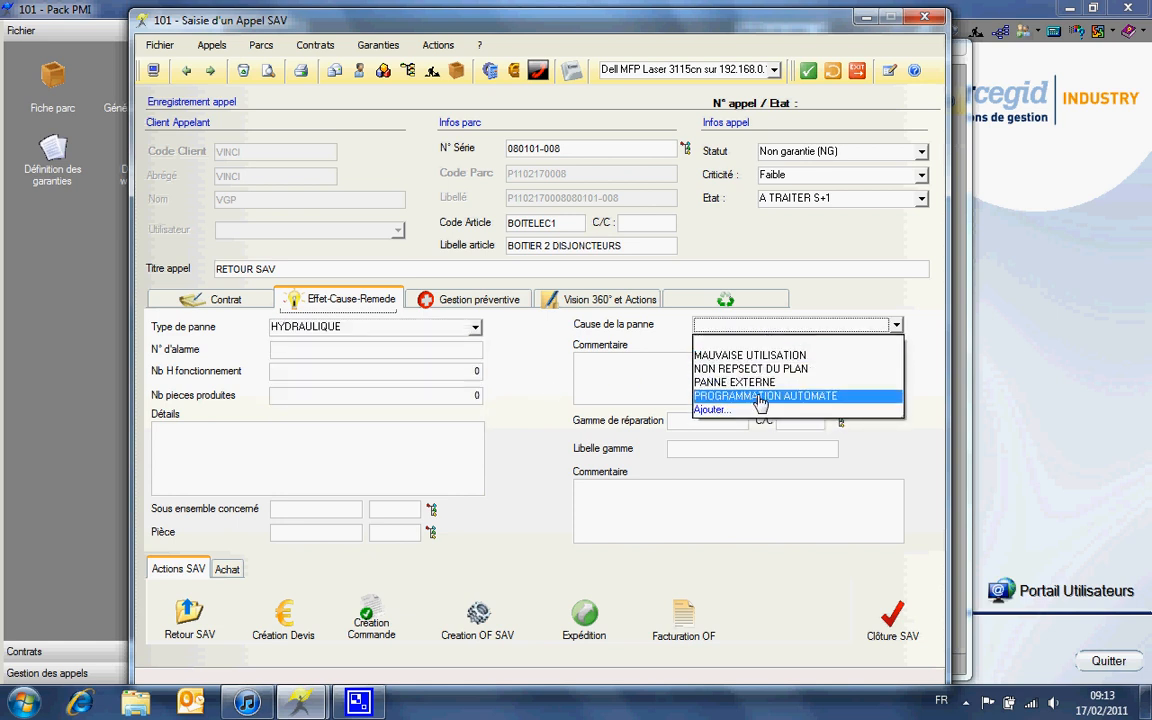
{"action": "left_click", "coordinate": [761, 396]}
Set the faulty part to BOITE by picking it from the article's bill of materials
{"action": "left_click", "coordinate": [325, 512]}
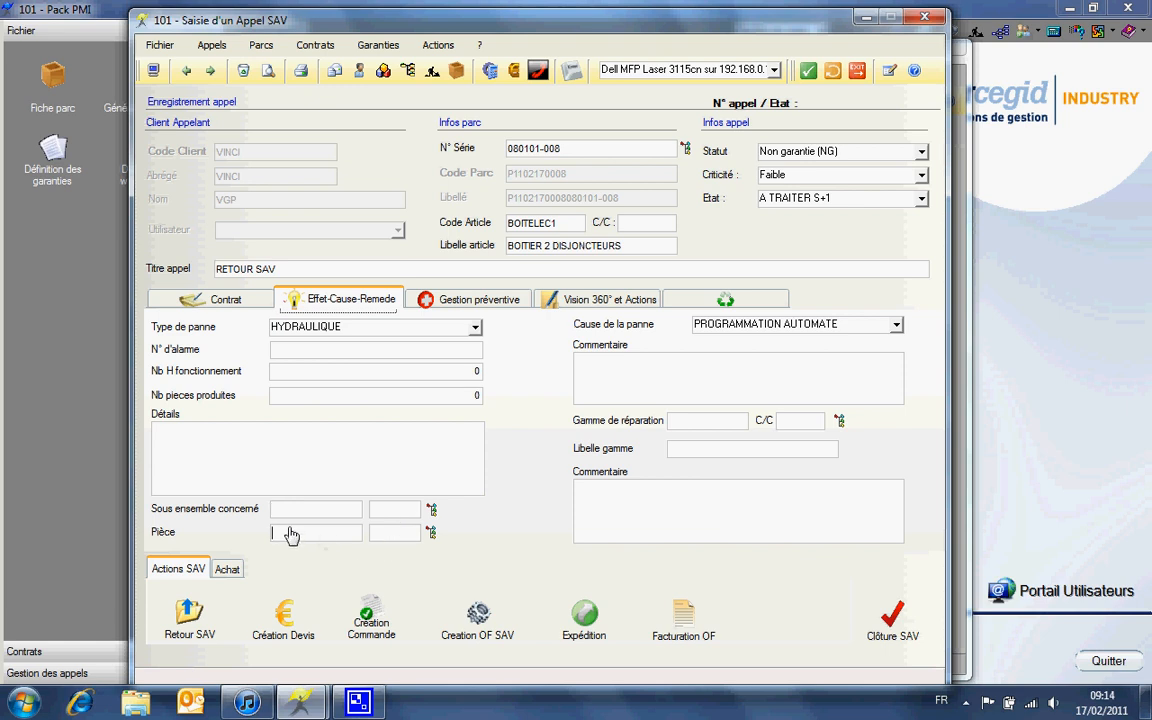
{"action": "left_click", "coordinate": [432, 535]}
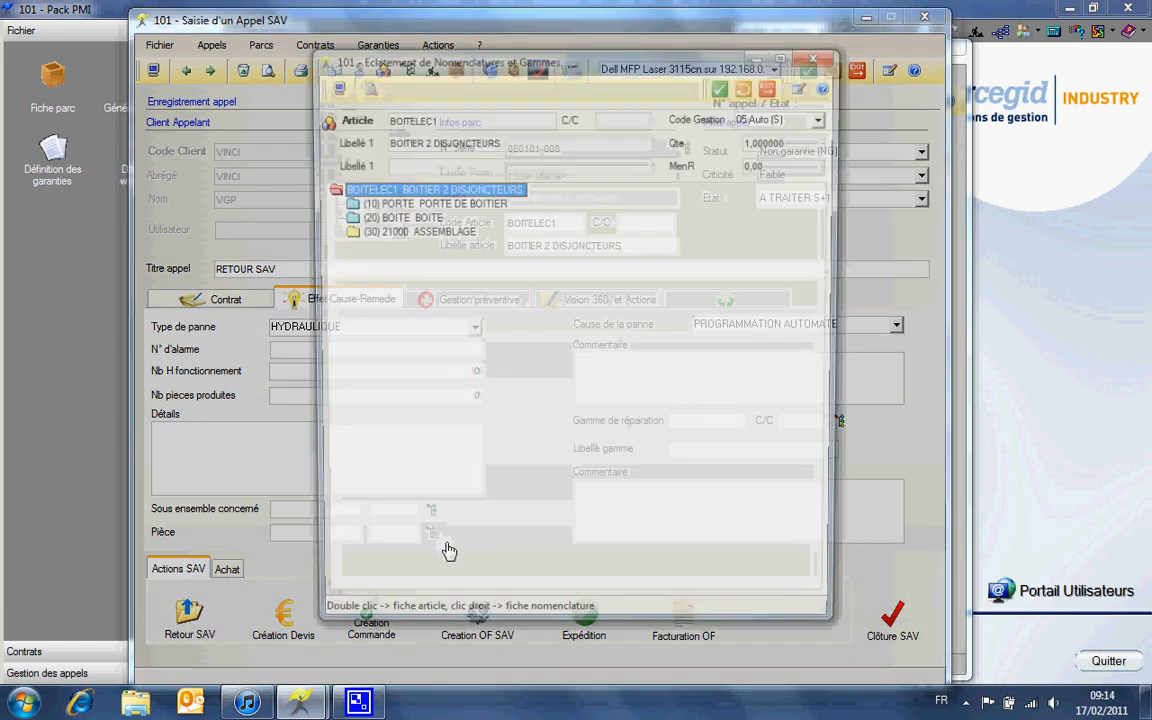
{"action": "left_click", "coordinate": [413, 219]}
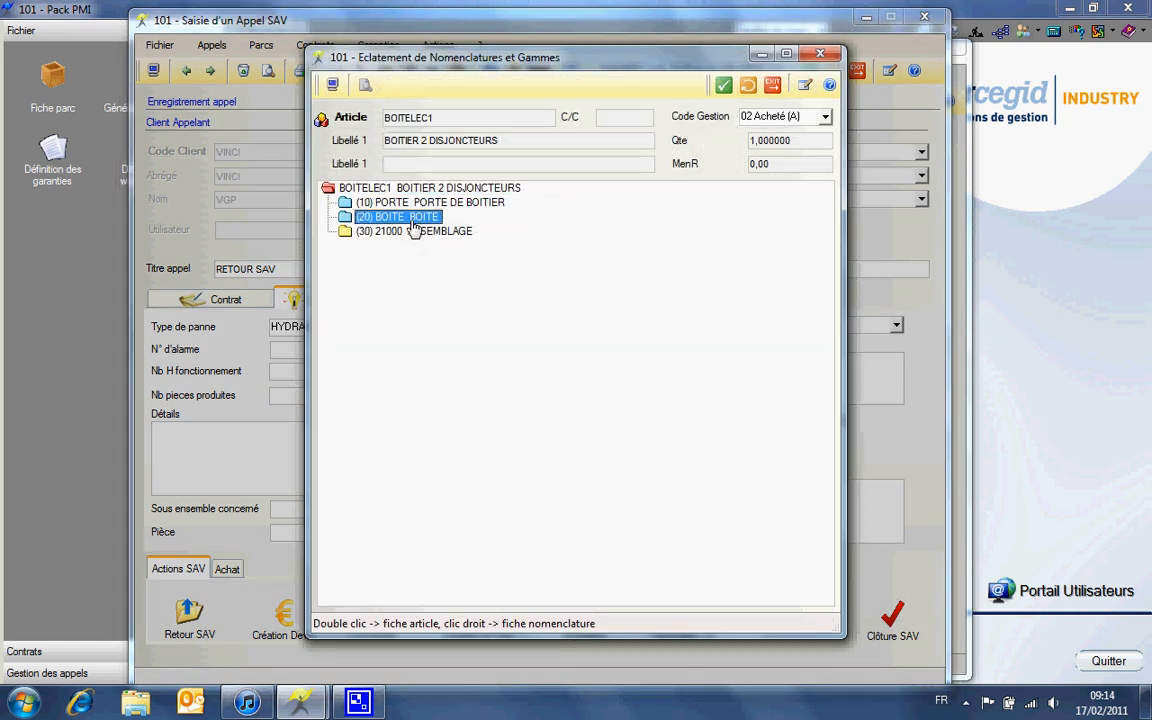
{"action": "left_click", "coordinate": [772, 85]}
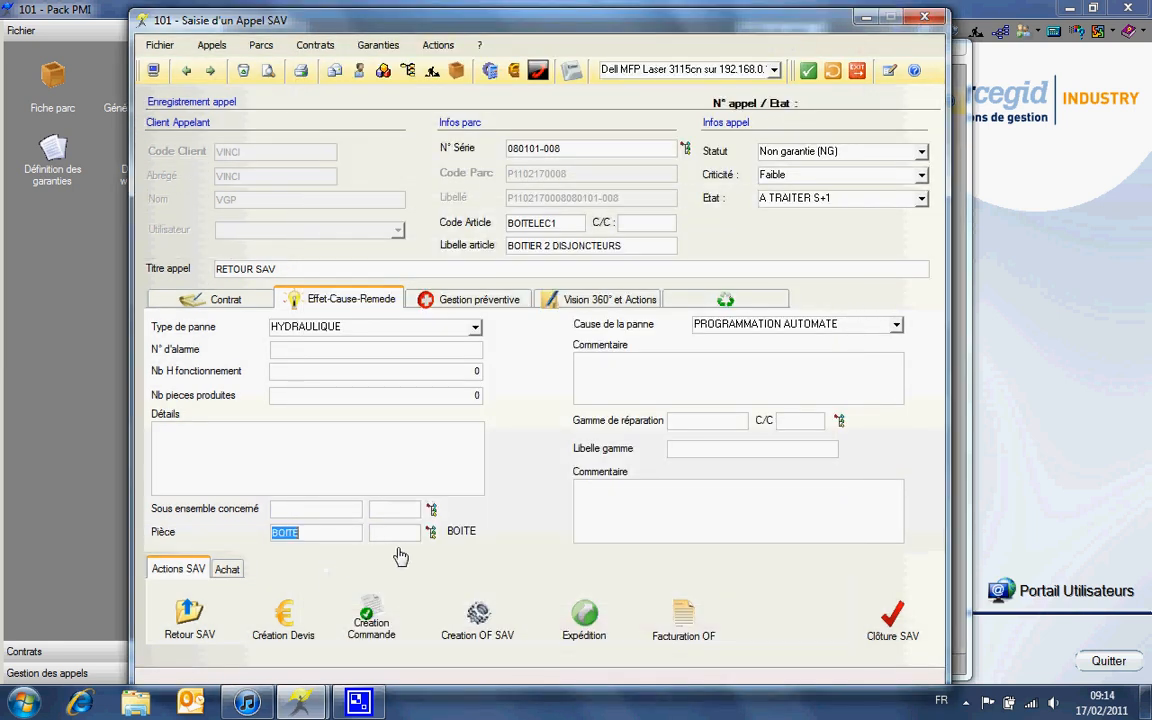
{"action": "left_click", "coordinate": [410, 537]}
Look up the articles starting with SAV, assign SAV1 as the repair routing, and view its breakdown of operations
{"action": "left_click", "coordinate": [699, 424]}
{"action": "key", "text": "F3"}
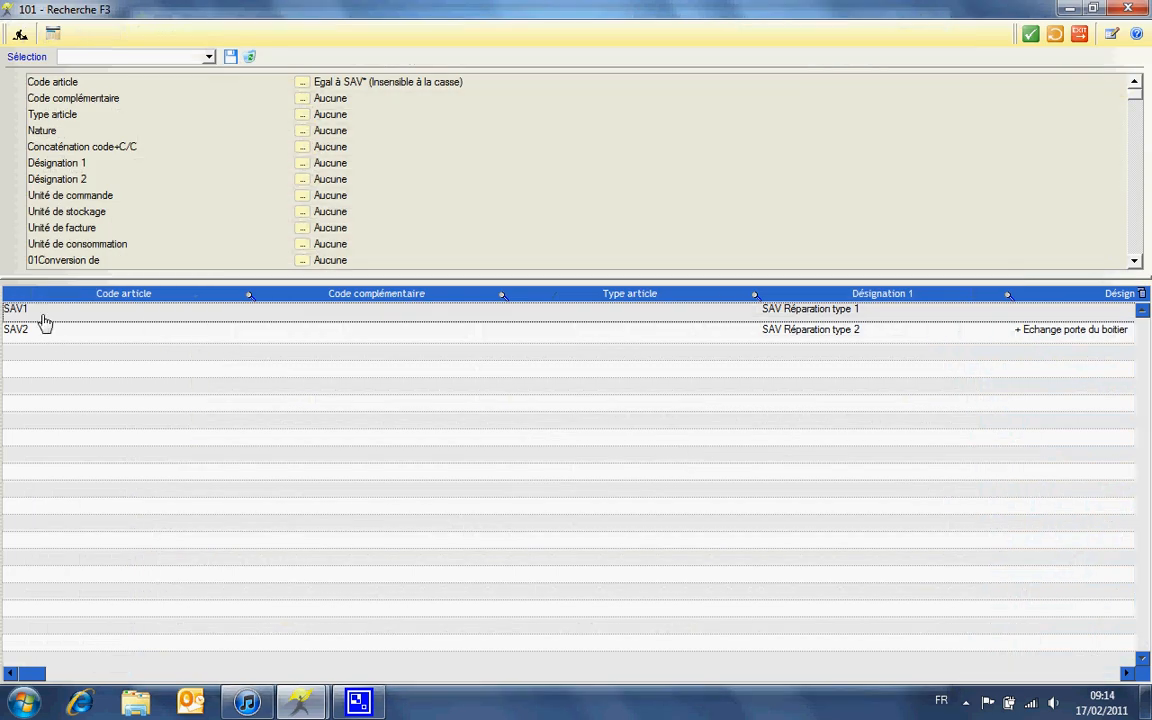
{"action": "left_click", "coordinate": [43, 316]}
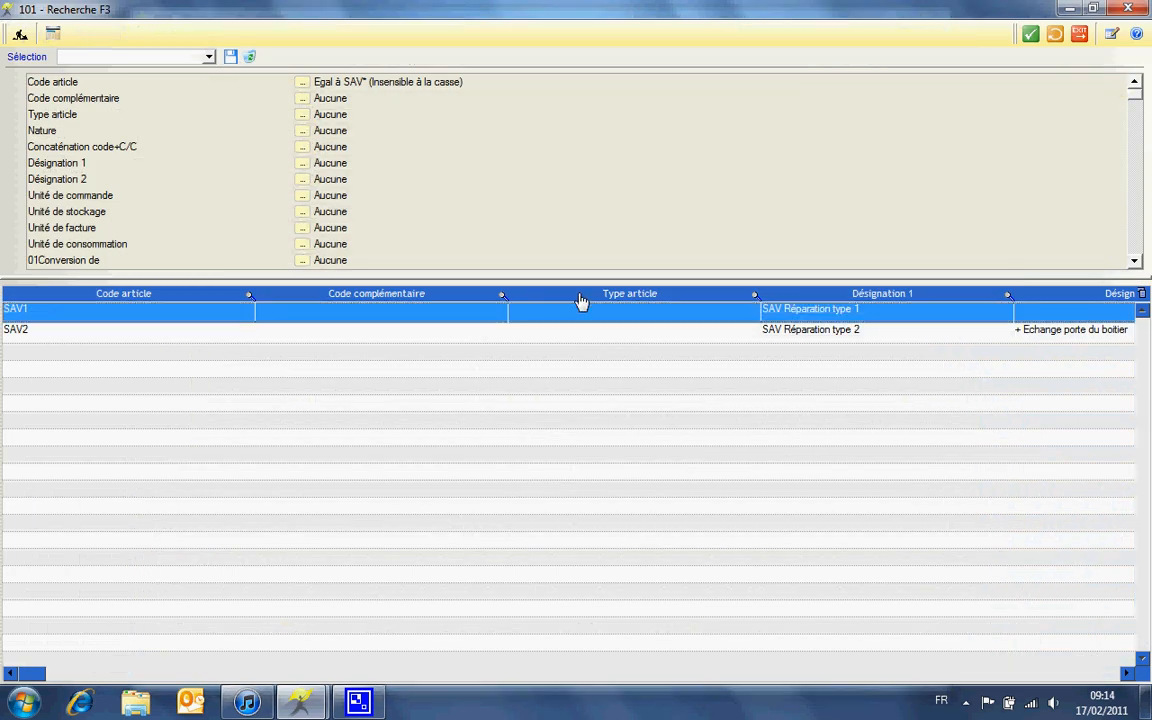
{"action": "double_click", "coordinate": [830, 317]}
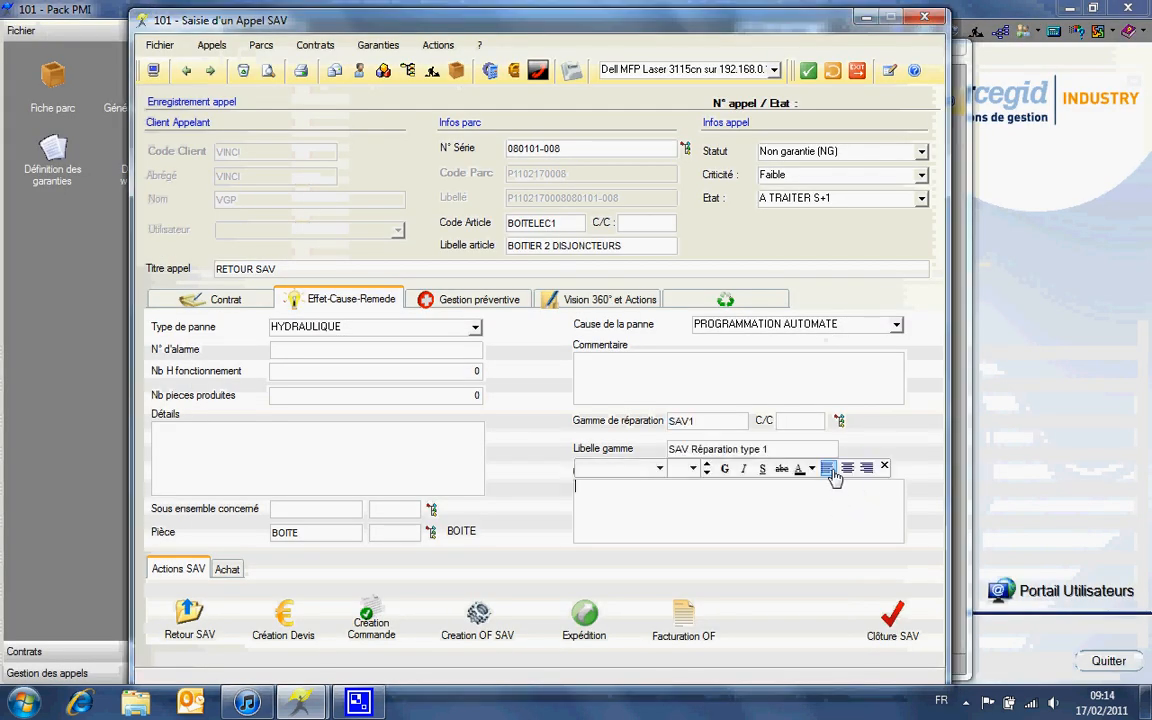
{"action": "left_click", "coordinate": [840, 422]}
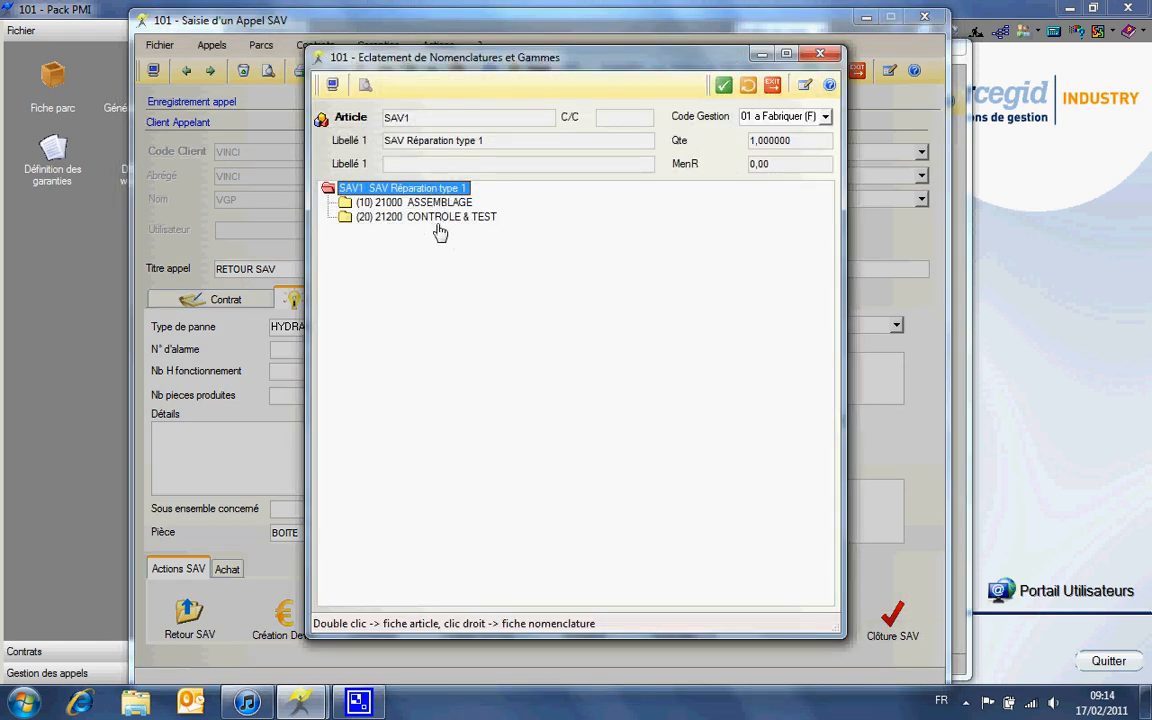
{"action": "left_click", "coordinate": [747, 85]}
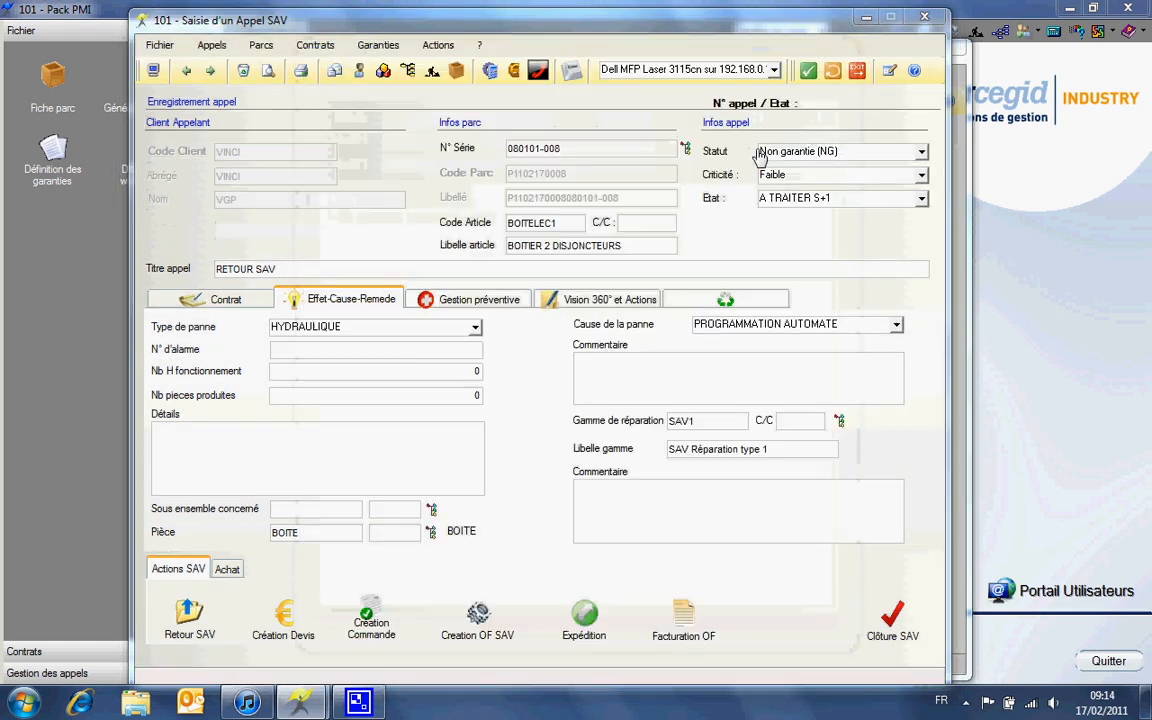
Review the call's preventive management, 360° view and action workflow pages, and save the SAV call
{"action": "left_click", "coordinate": [473, 303]}
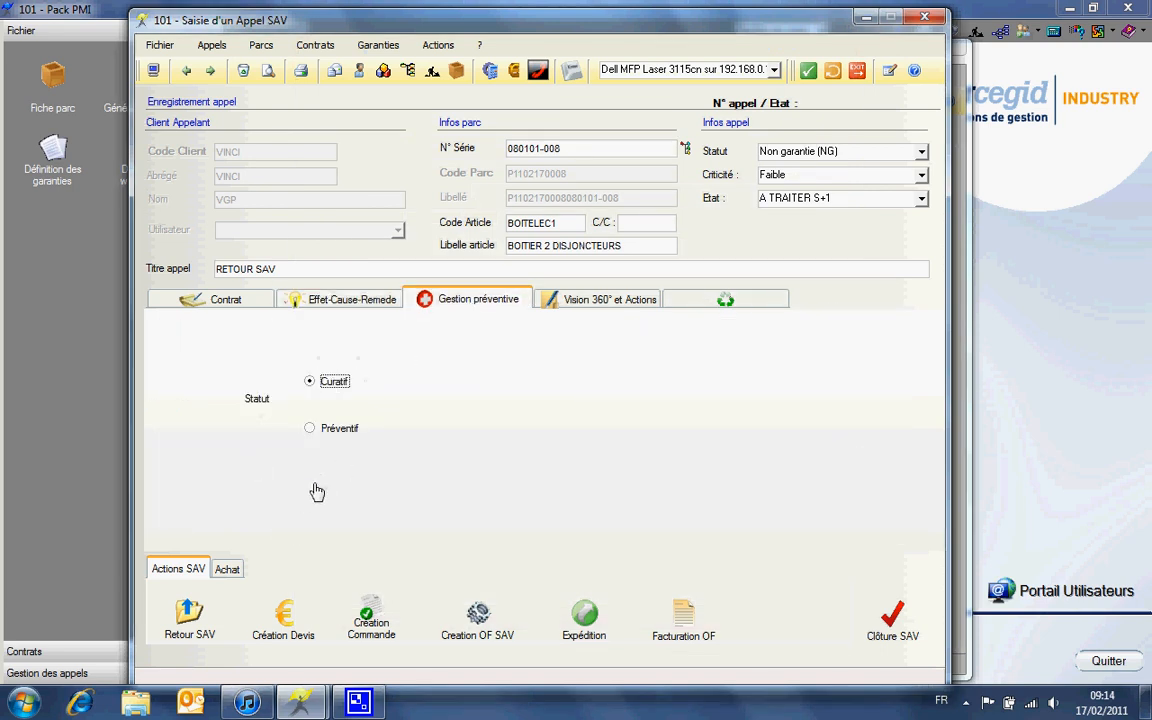
{"action": "left_click", "coordinate": [611, 305]}
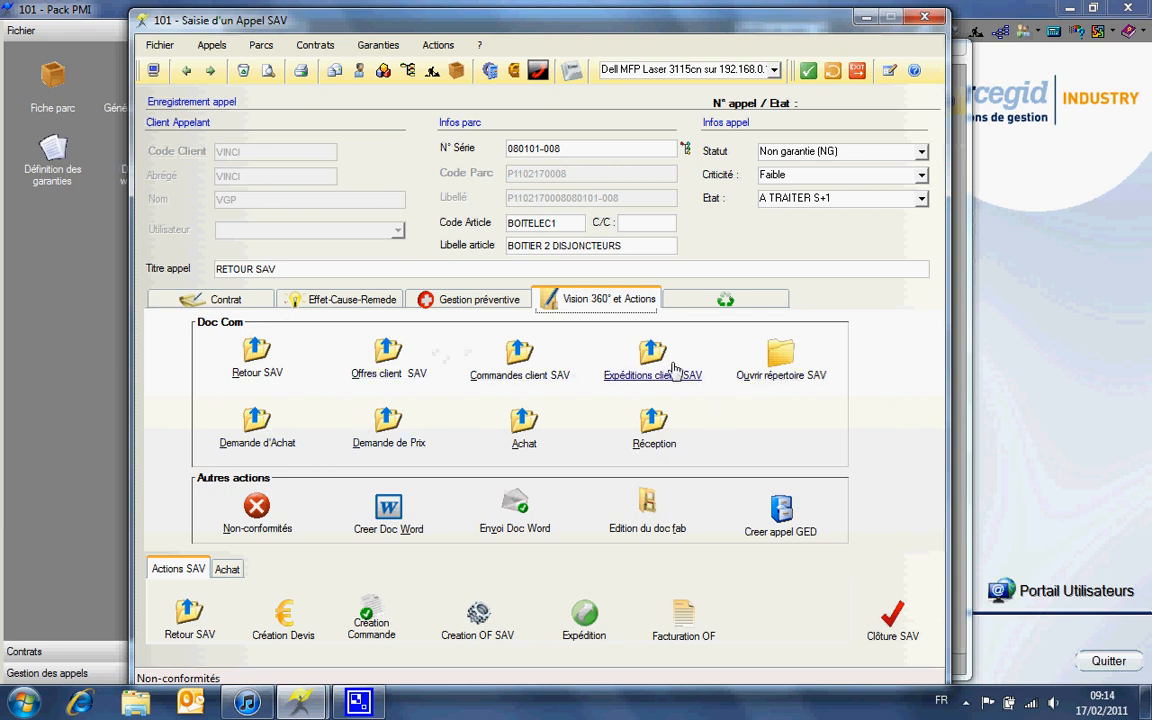
{"action": "left_click", "coordinate": [709, 297]}
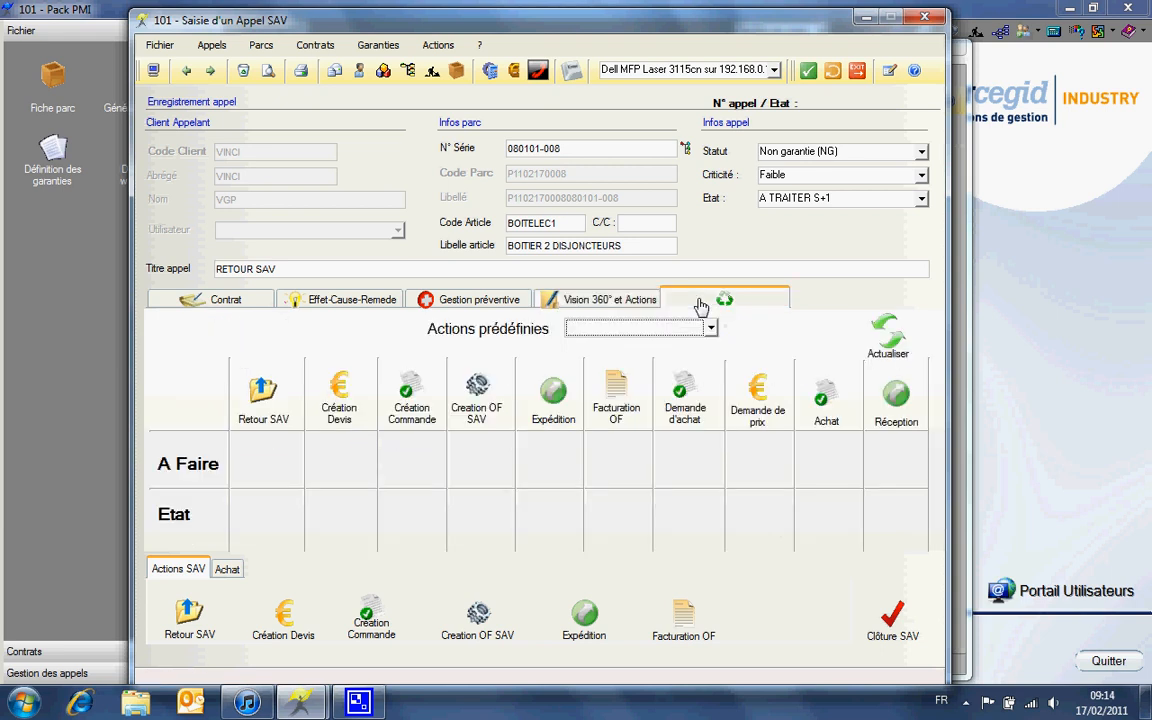
{"action": "left_click", "coordinate": [808, 71]}
{"action": "left_click", "coordinate": [560, 398]}
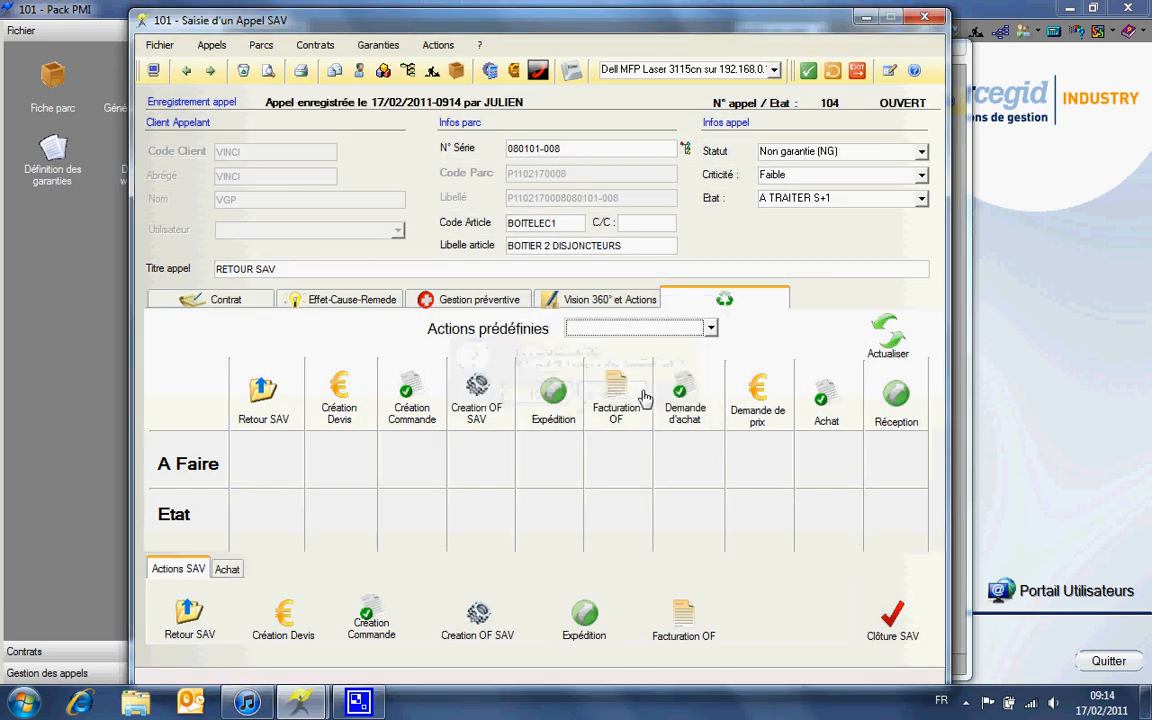
Try the predefined actions RETOUR HORS GARANTIE, ASSISTANCE HORS CONT and ASSISTANCE SOUS CONT on the call's workflow
{"action": "left_click", "coordinate": [711, 328]}
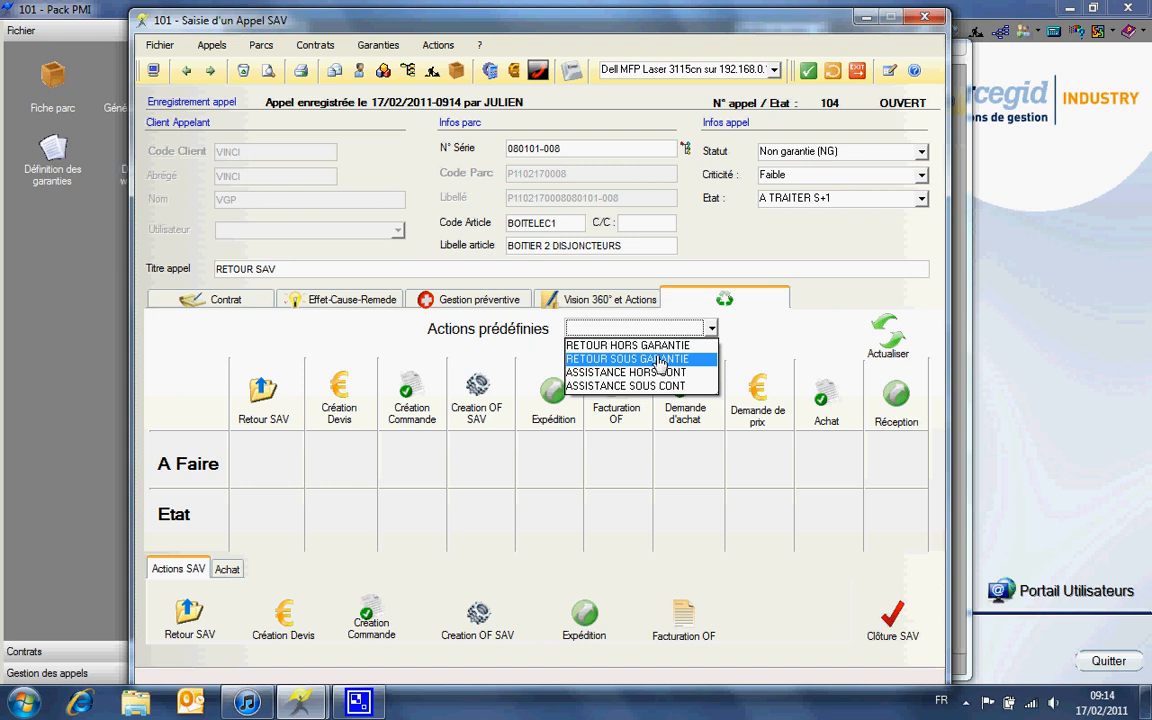
{"action": "left_click", "coordinate": [660, 346]}
{"action": "left_click", "coordinate": [615, 326]}
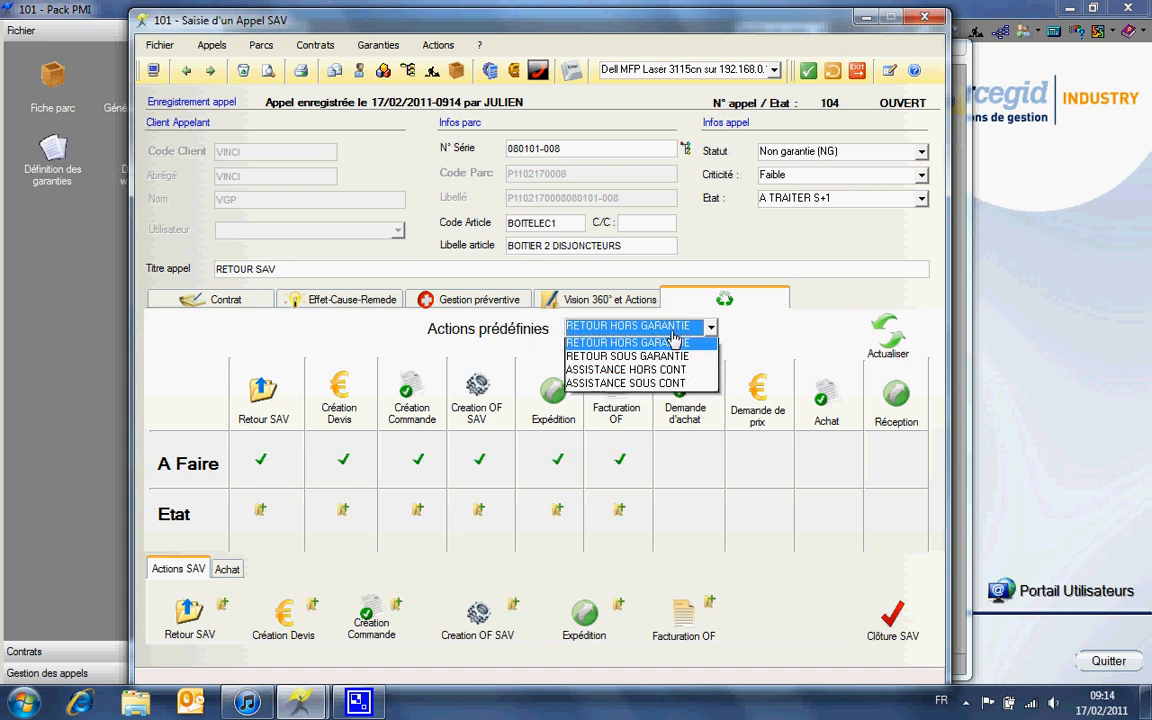
{"action": "left_click", "coordinate": [660, 373]}
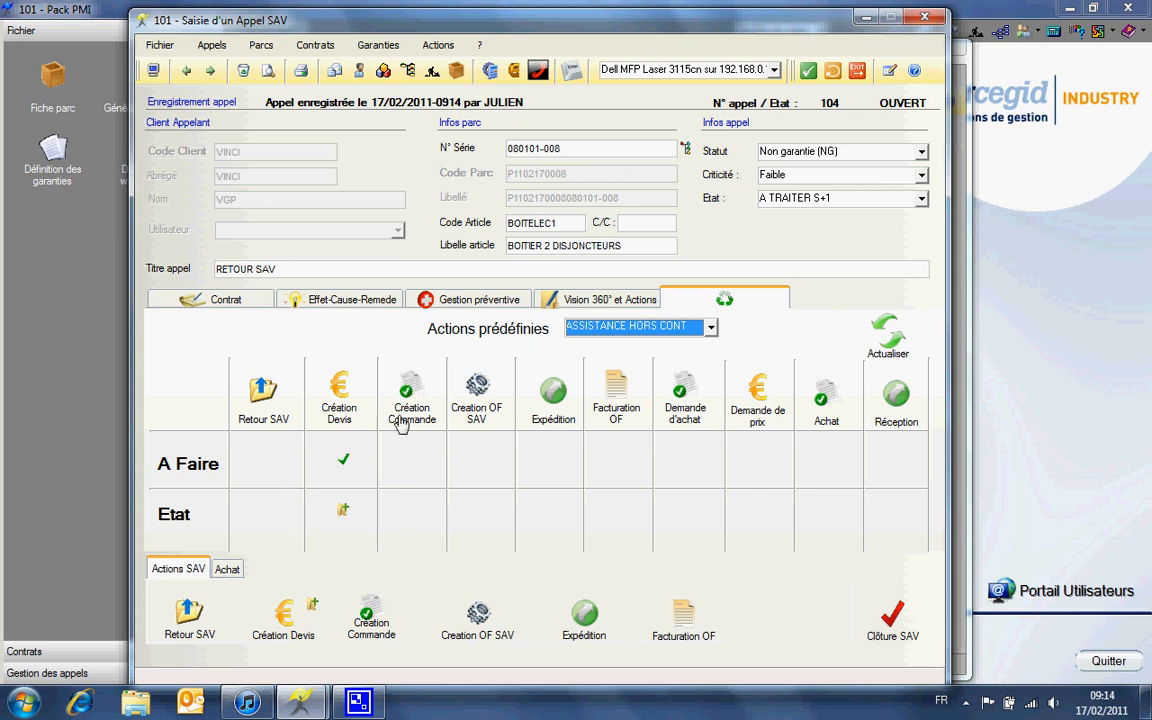
{"action": "left_click", "coordinate": [667, 327]}
{"action": "left_click", "coordinate": [634, 388]}
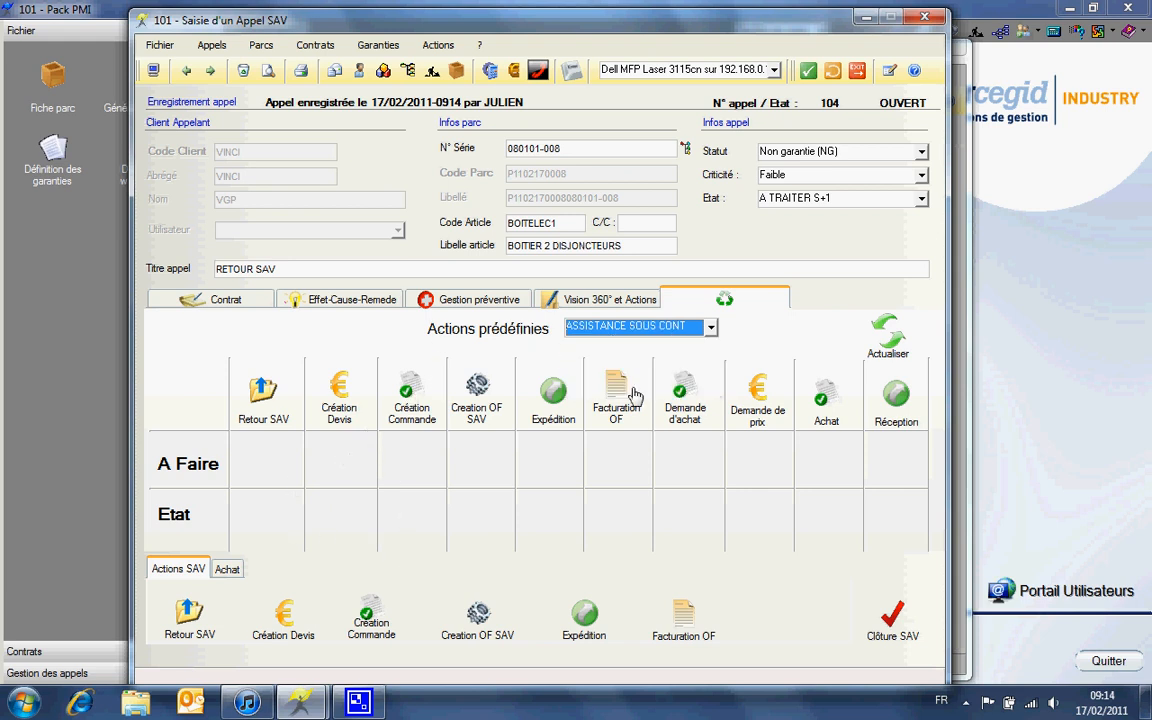
Open the list of predefined actions, examine which operations each one includes and the blank entry line, and close the list
{"action": "left_click", "coordinate": [432, 76]}
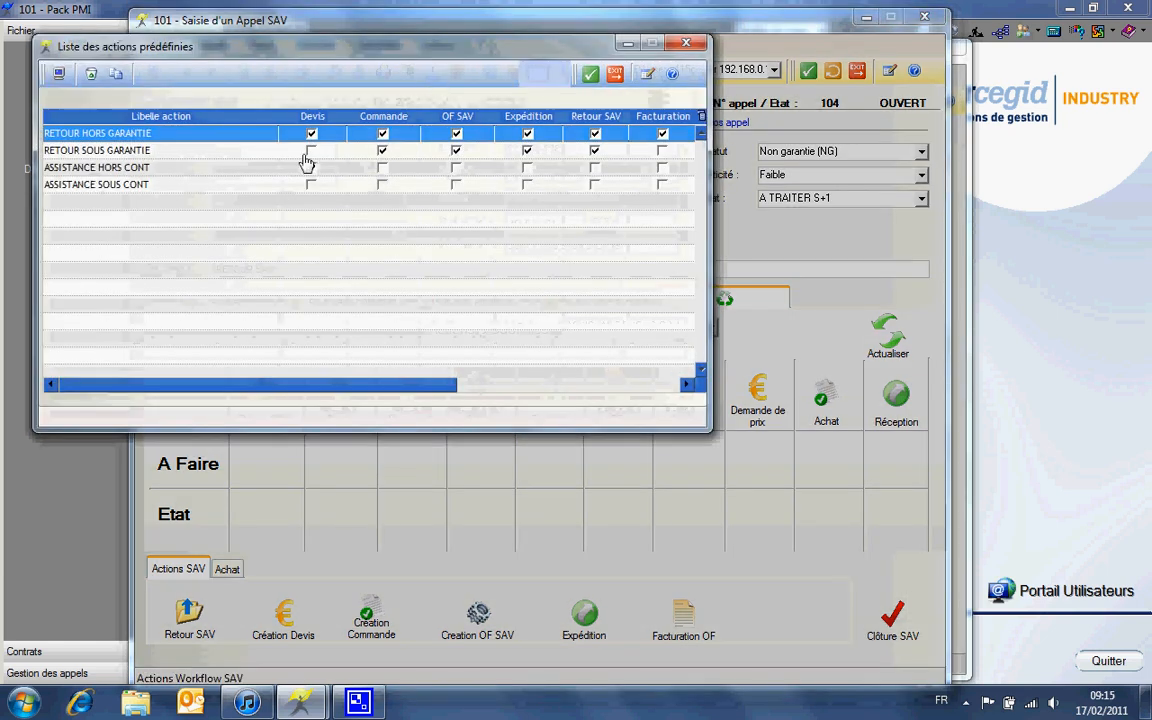
{"action": "left_click", "coordinate": [72, 201]}
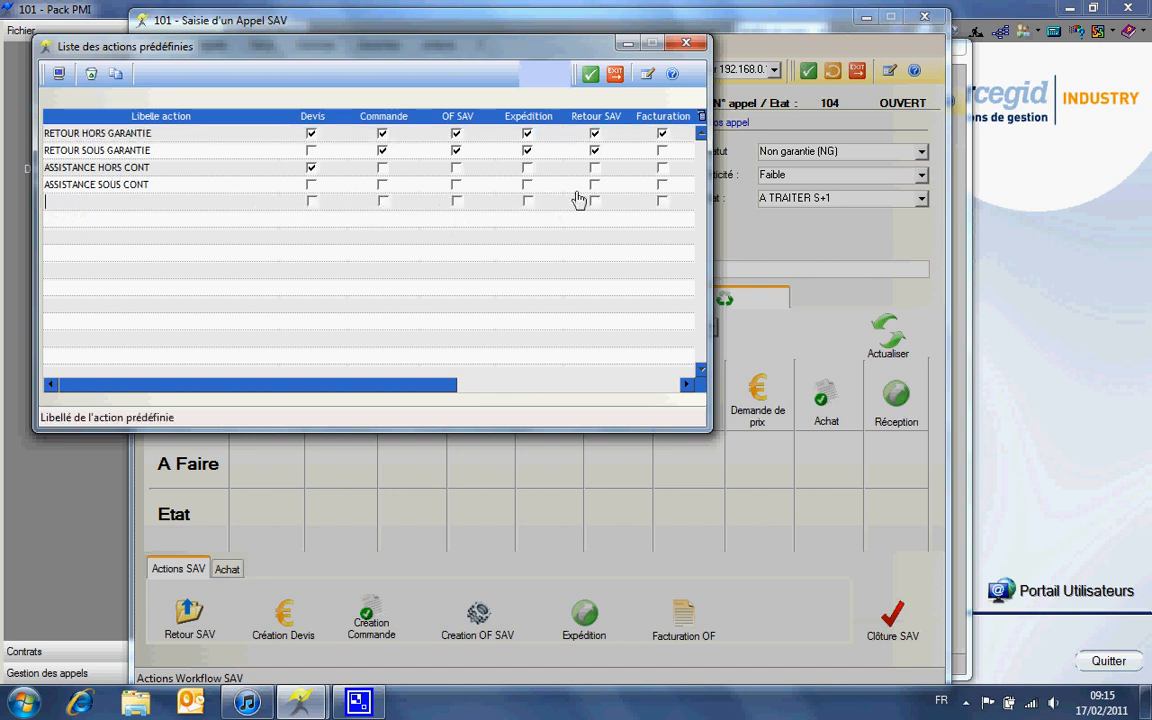
{"action": "left_click", "coordinate": [616, 75]}
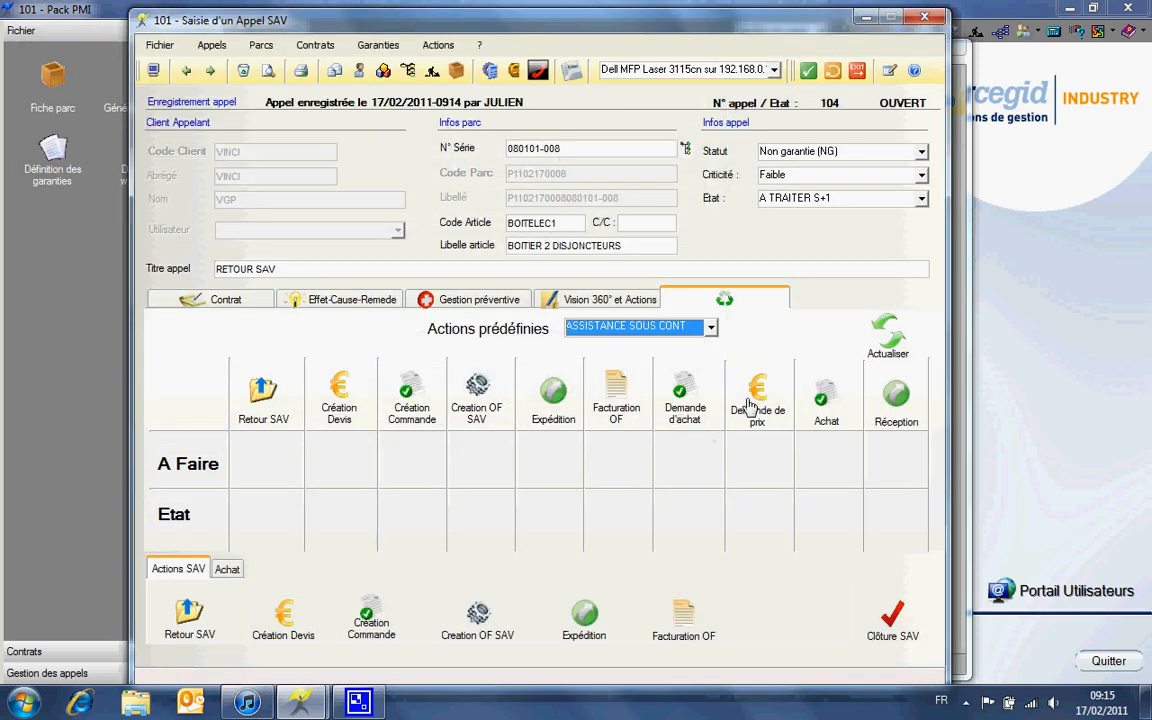
Apply the predefined action RETOUR SOUS GARANTIE to the call and refresh its workflow
{"action": "left_click", "coordinate": [711, 327]}
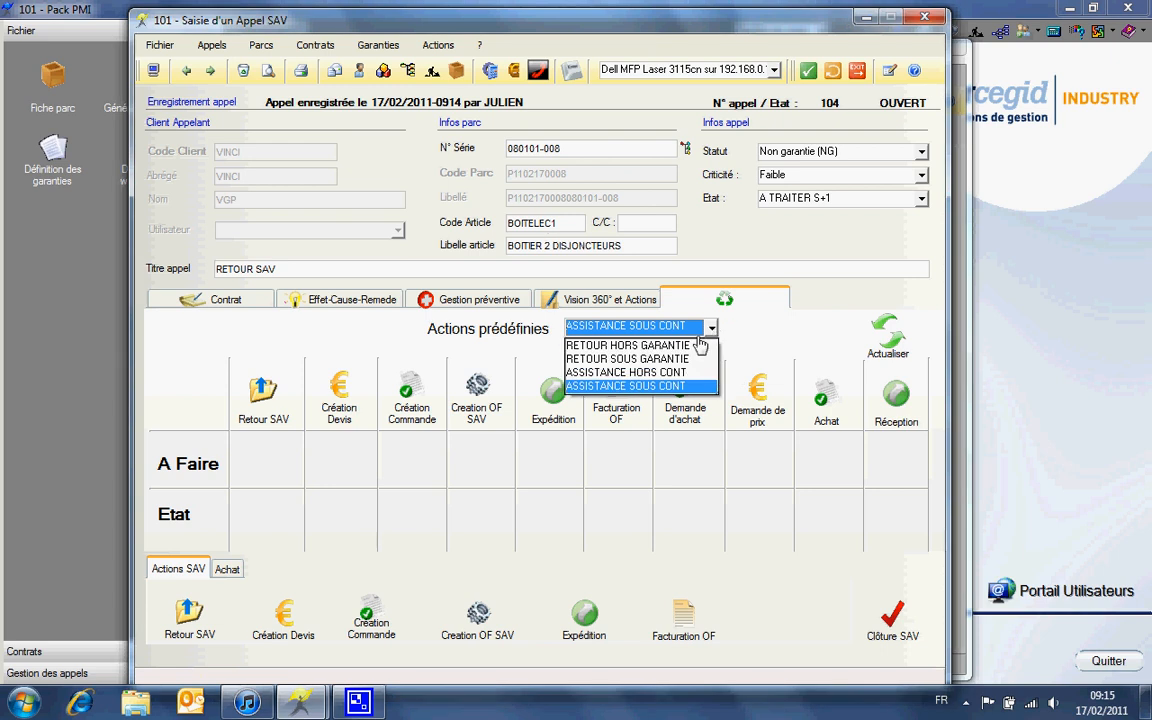
{"action": "left_click", "coordinate": [660, 360]}
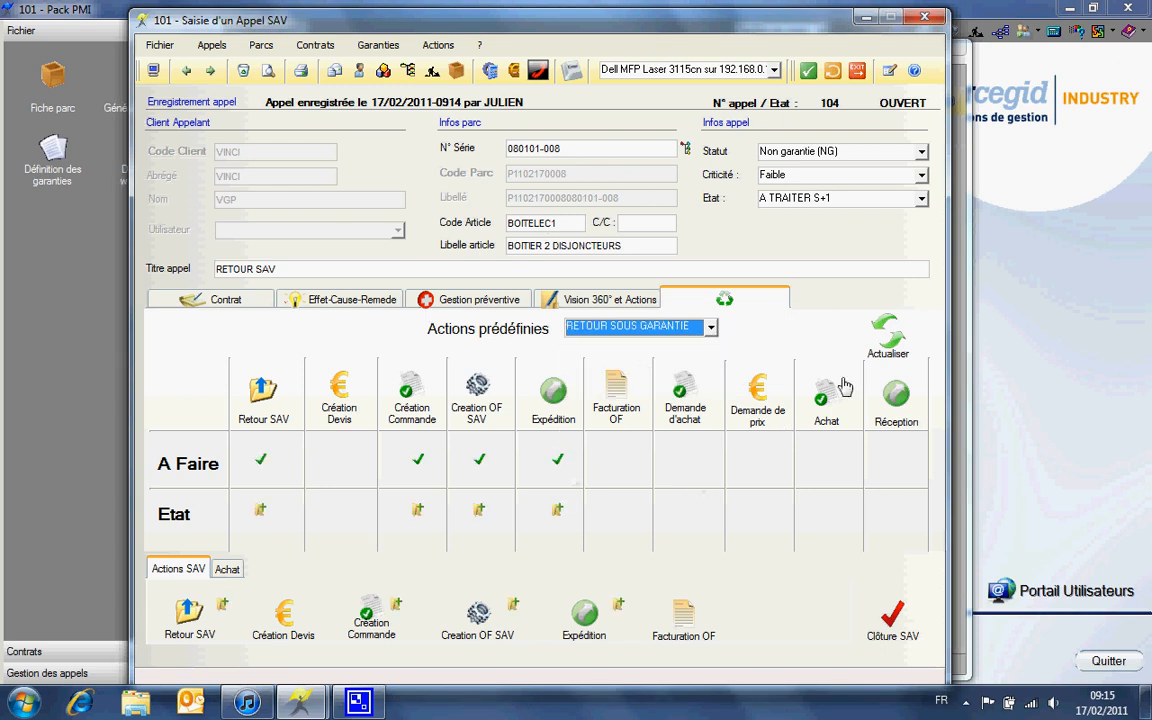
{"action": "left_click", "coordinate": [886, 356]}
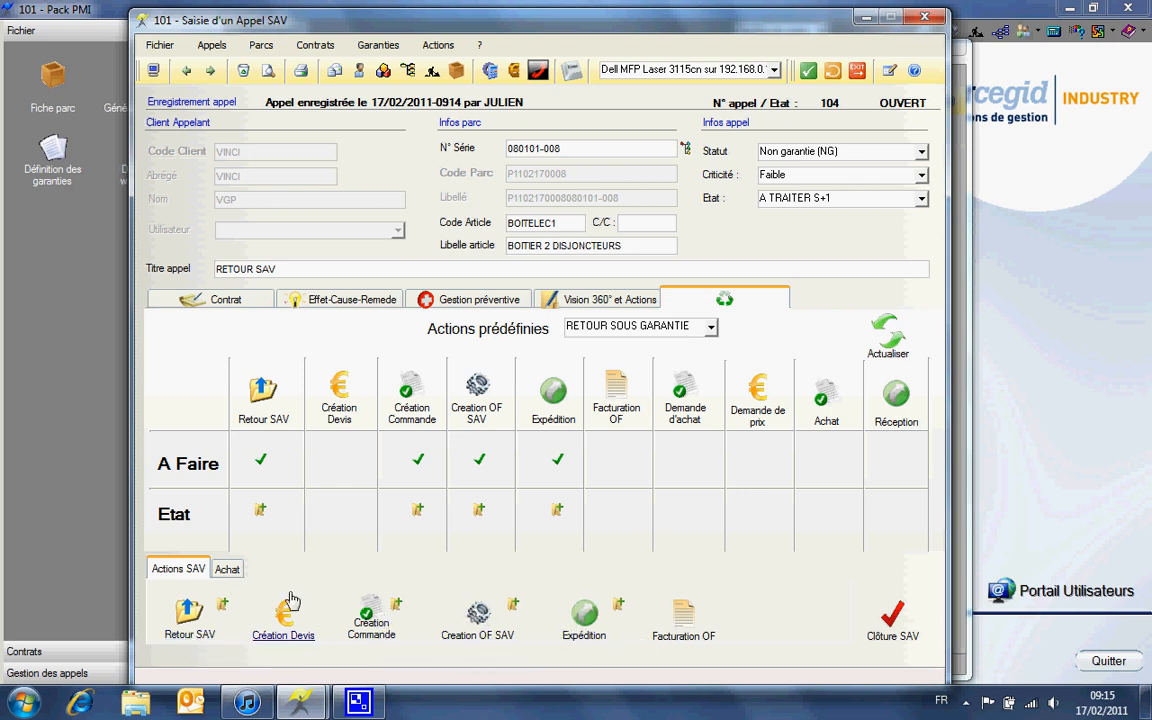
Create the SAV return from the call and enter a received quantity of 1 for BOITELEC1
{"action": "left_click", "coordinate": [203, 630]}
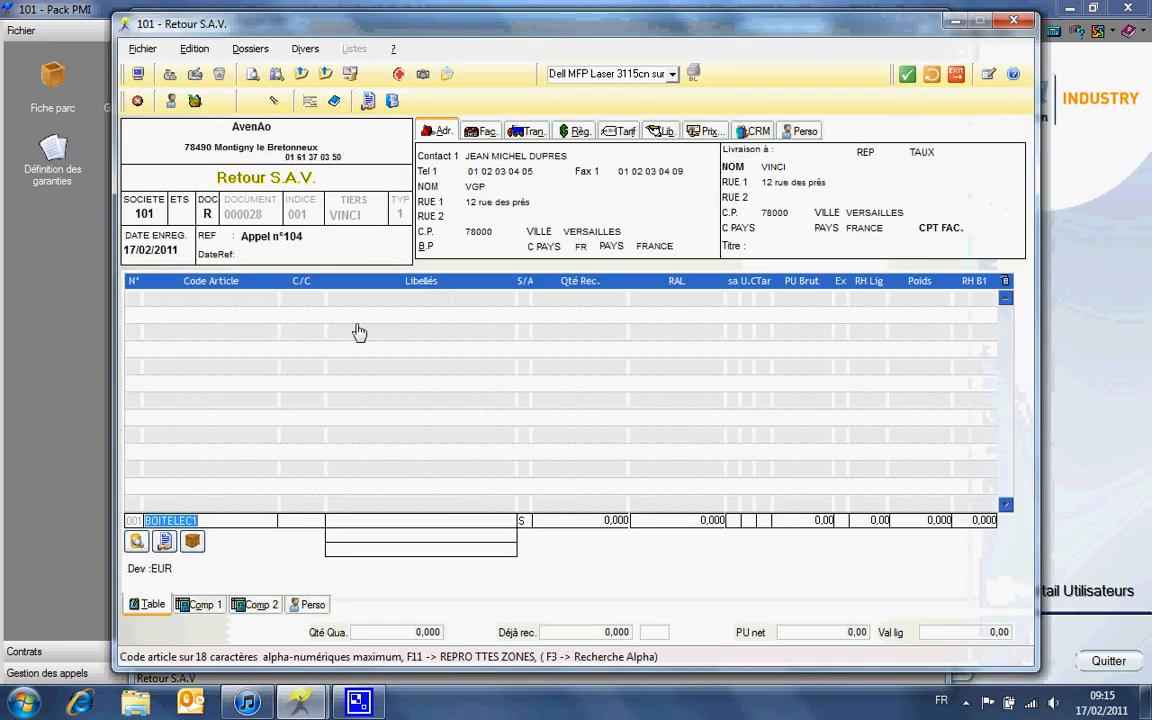
{"action": "left_click", "coordinate": [580, 525]}
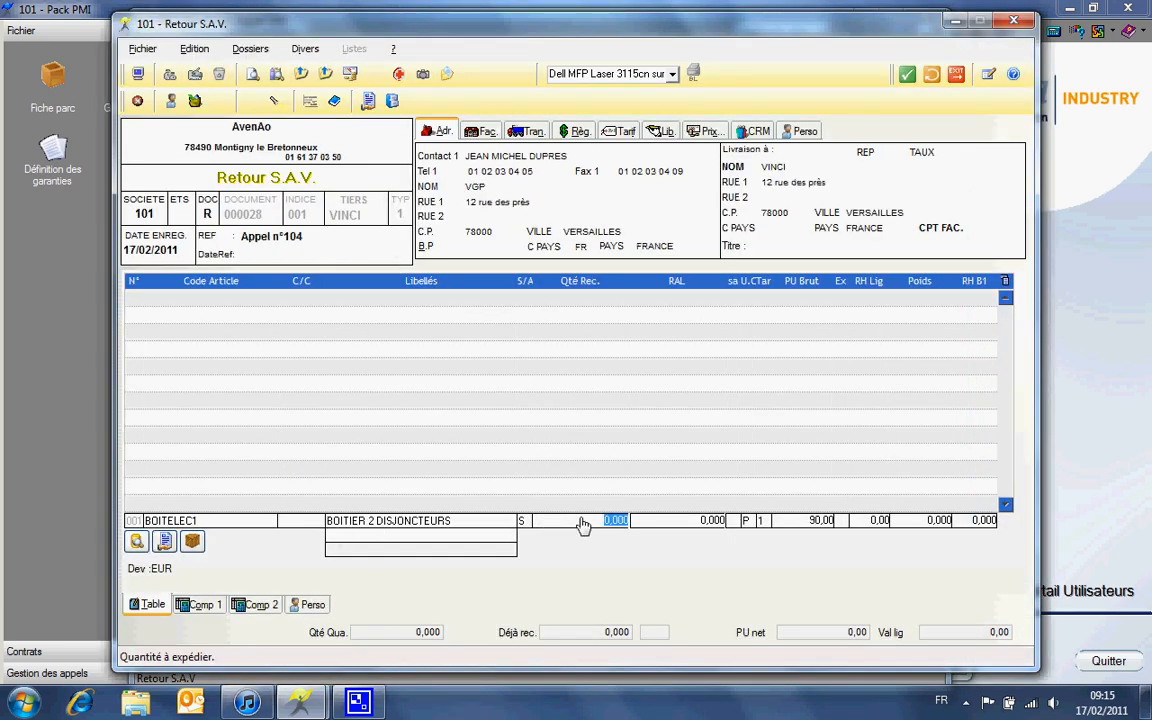
{"action": "type", "text": "1"}
{"action": "key", "text": "Return"}
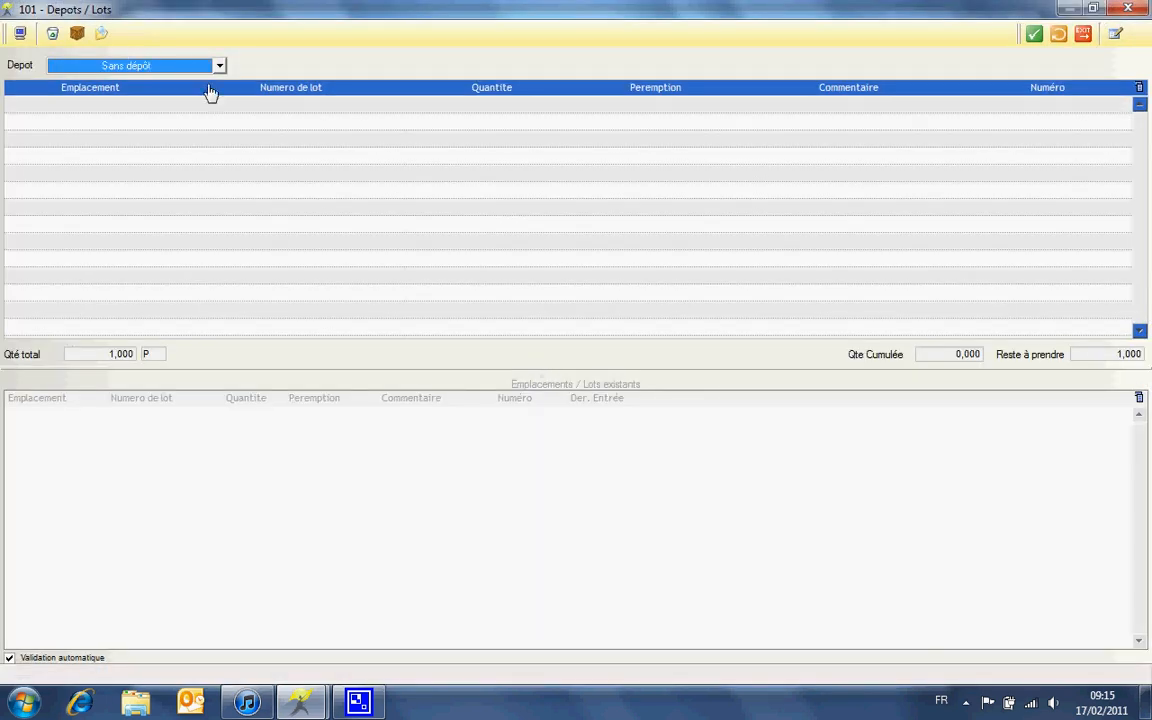
Receive the returned unit into depot USINE, location ETA 03, lot 080101-008, and validate the follow-up document before closing the return
{"action": "left_click", "coordinate": [219, 65]}
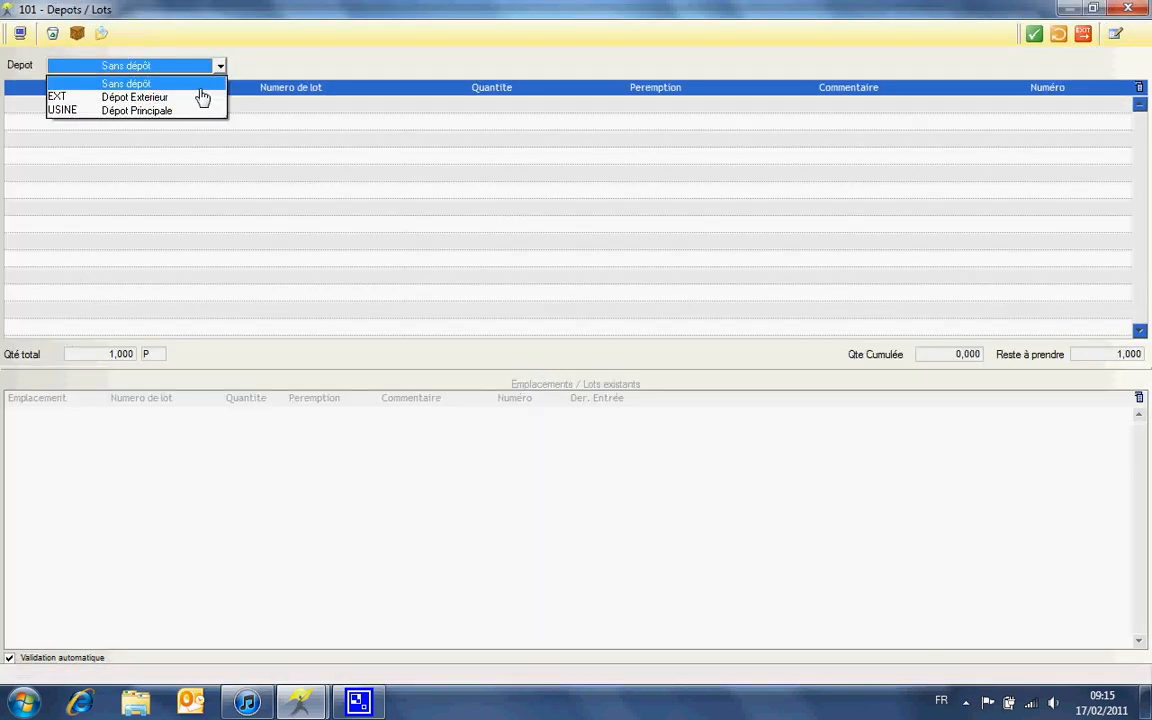
{"action": "left_click", "coordinate": [200, 112]}
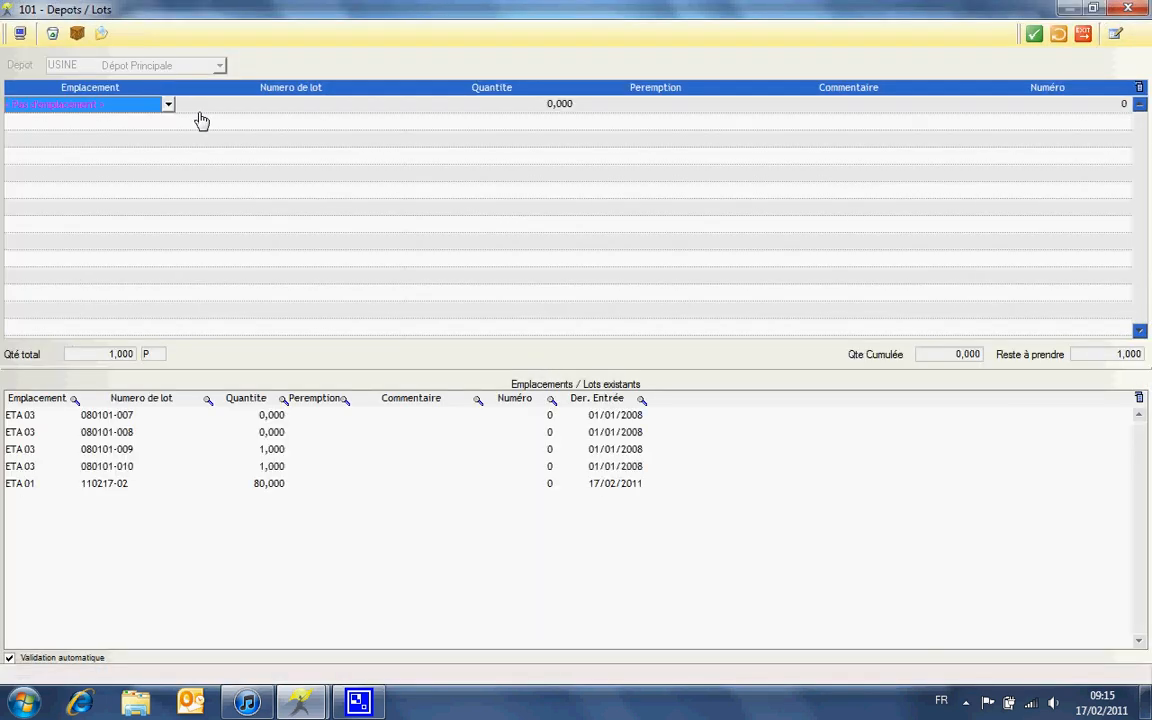
{"action": "double_click", "coordinate": [136, 440]}
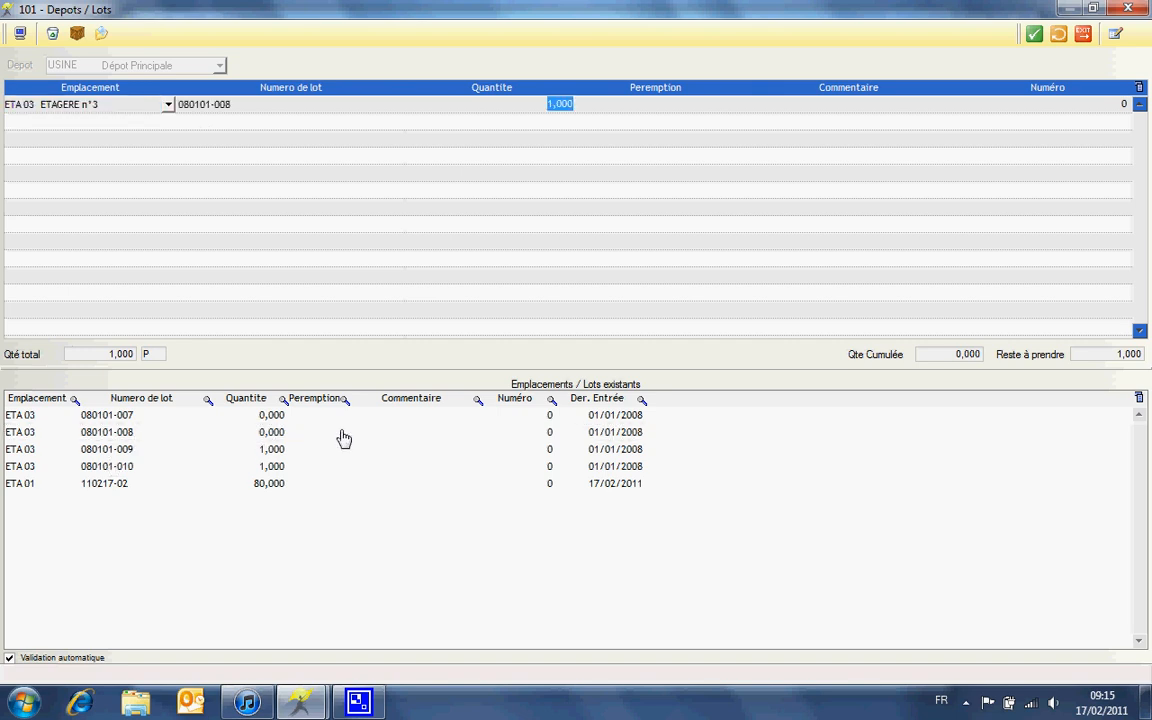
{"action": "left_click", "coordinate": [1034, 34]}
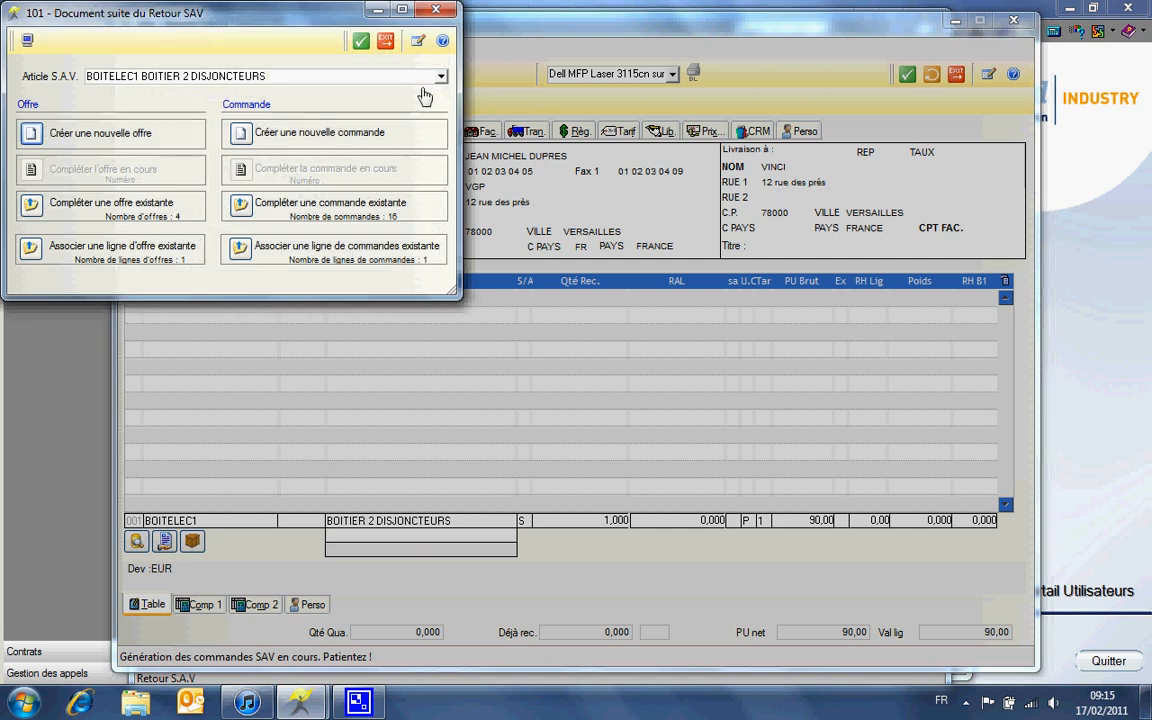
{"action": "left_click", "coordinate": [360, 41]}
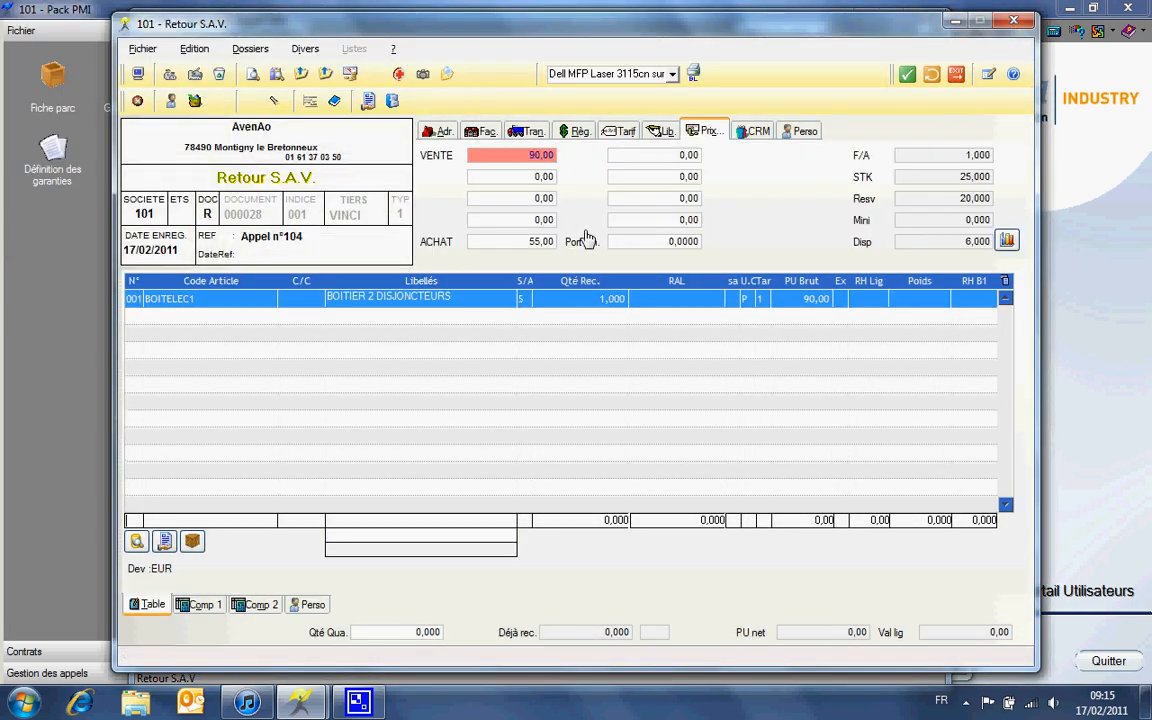
{"action": "left_click", "coordinate": [956, 74]}
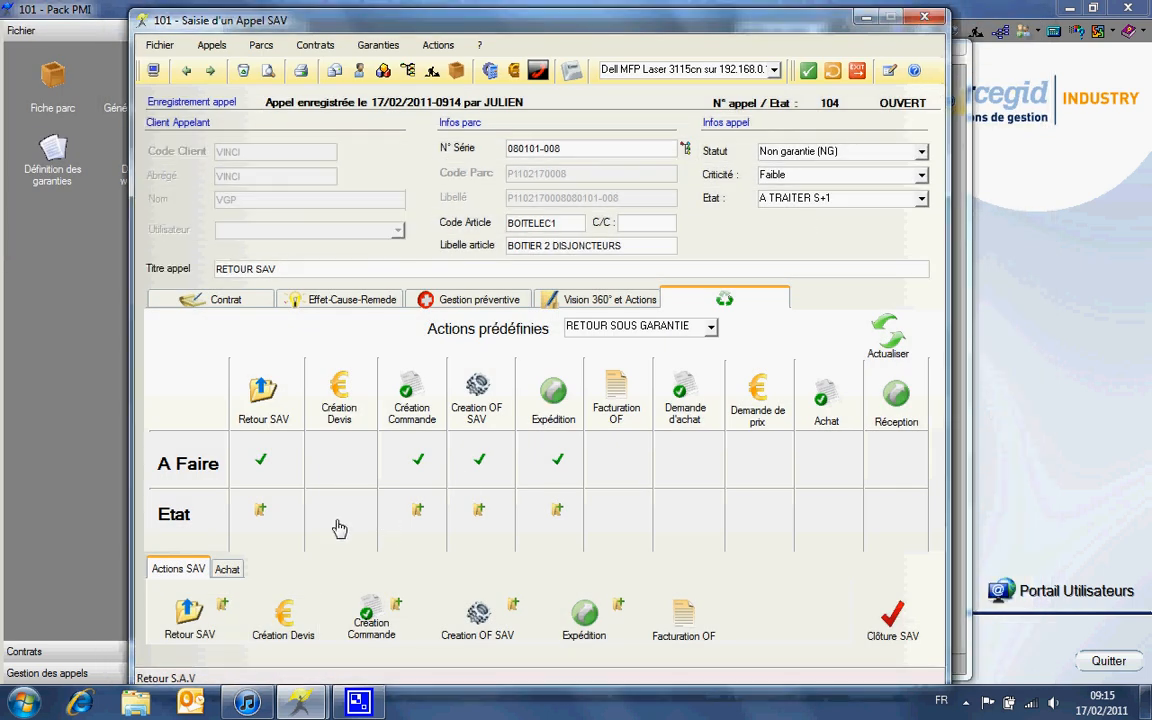
Refresh the call's workflow and look at the customer order form opened from the call, leaving it without entering any lines
{"action": "left_click", "coordinate": [904, 338]}
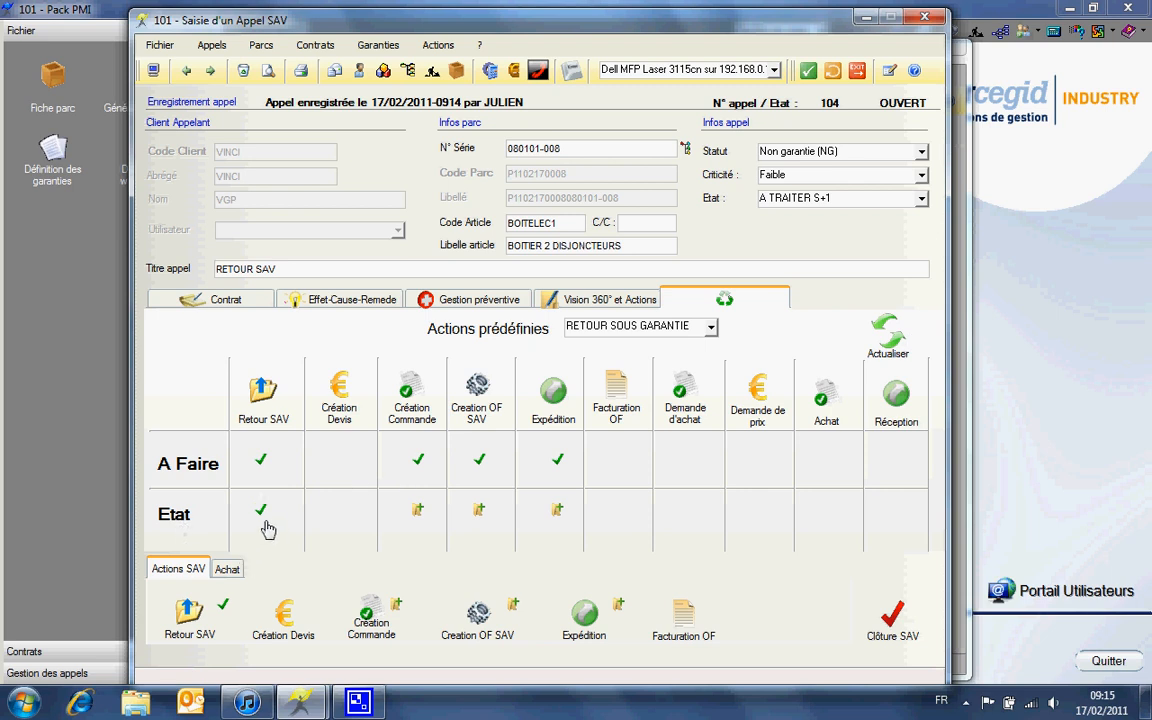
{"action": "left_click", "coordinate": [368, 612]}
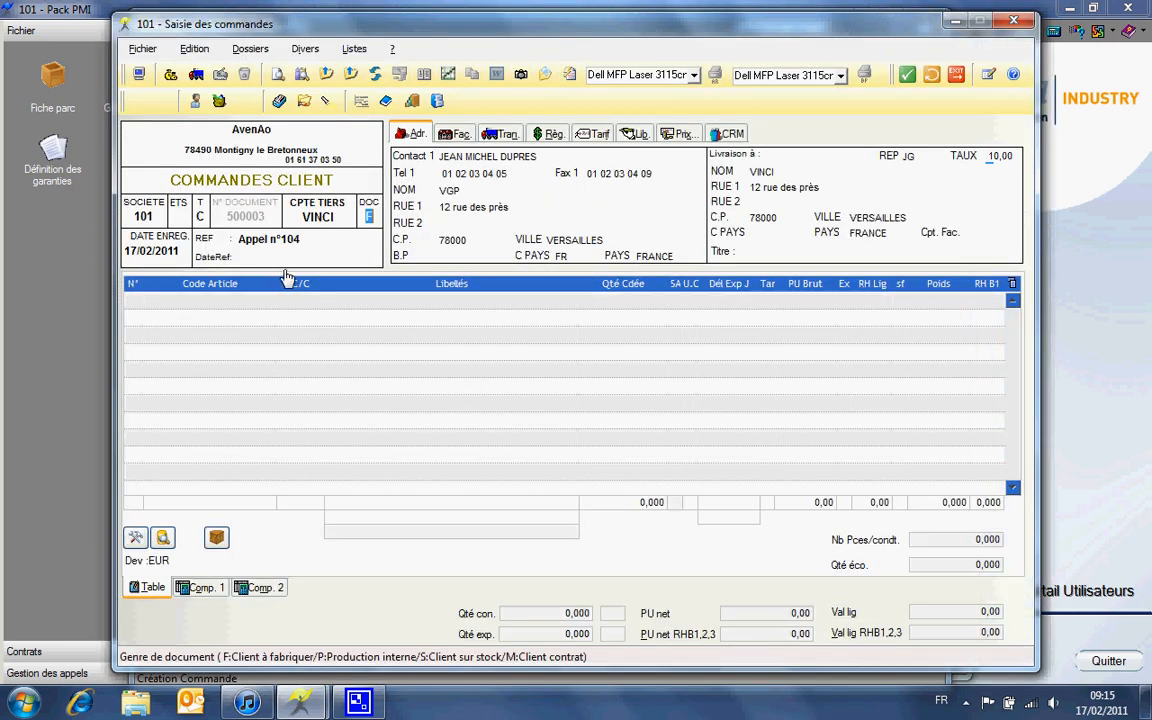
{"action": "key", "text": "Return"}
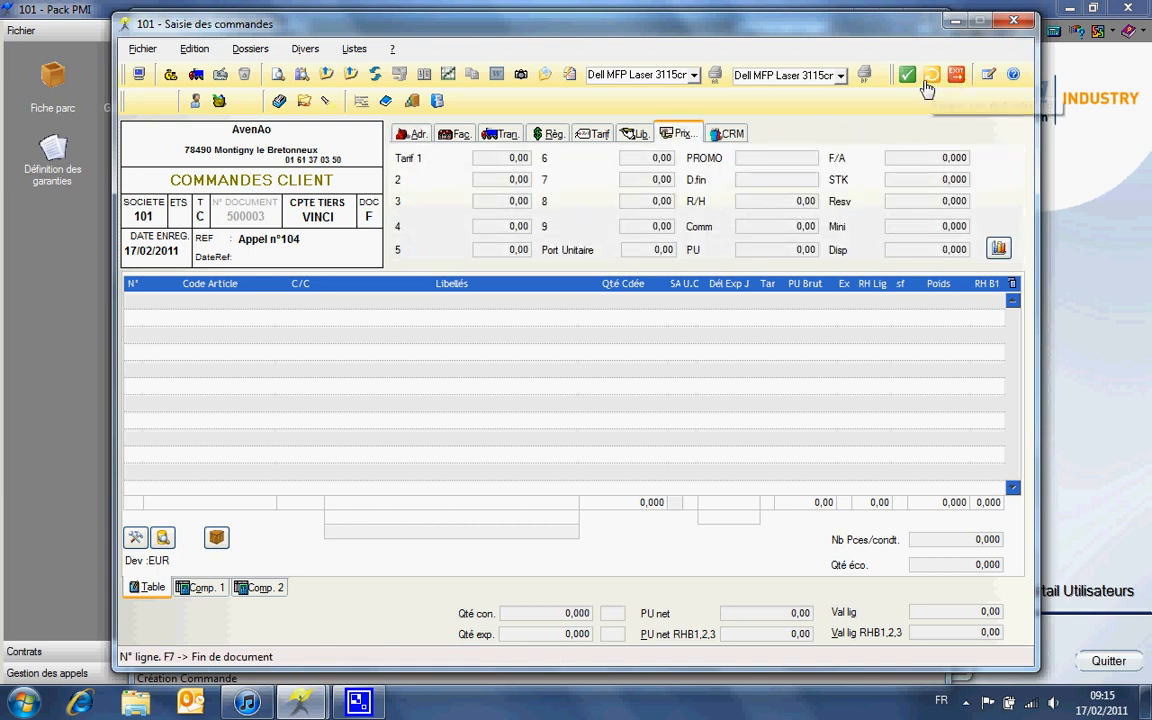
{"action": "left_click", "coordinate": [935, 77]}
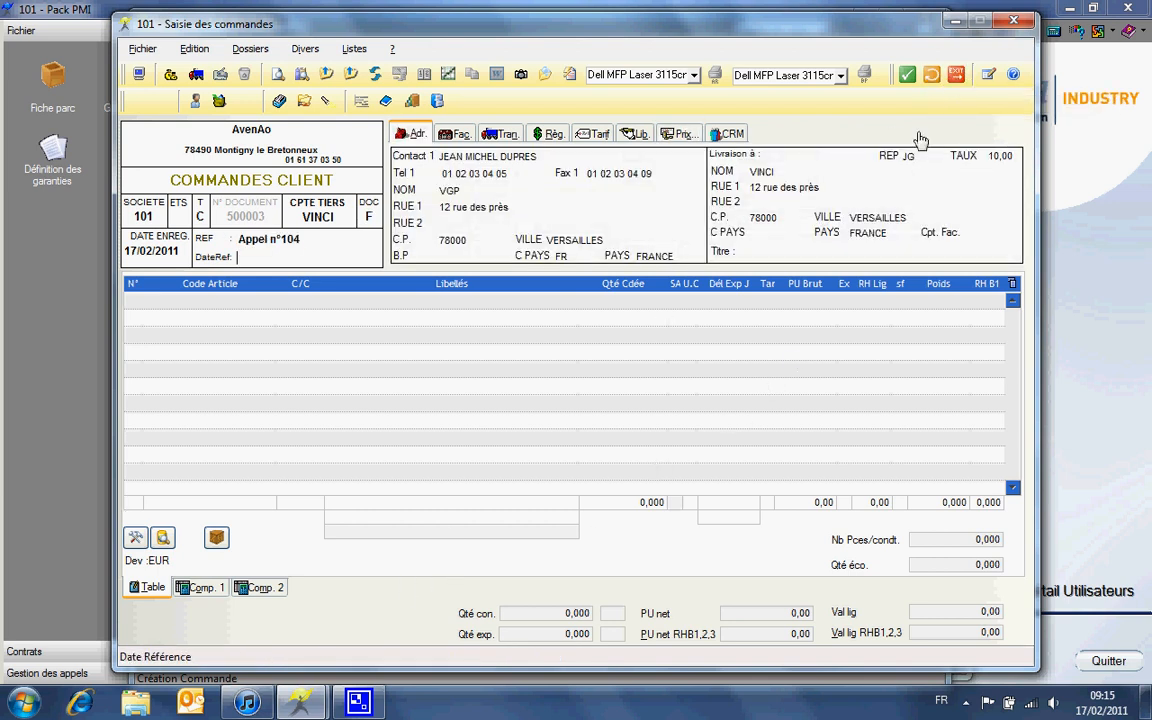
{"action": "left_click", "coordinate": [956, 78]}
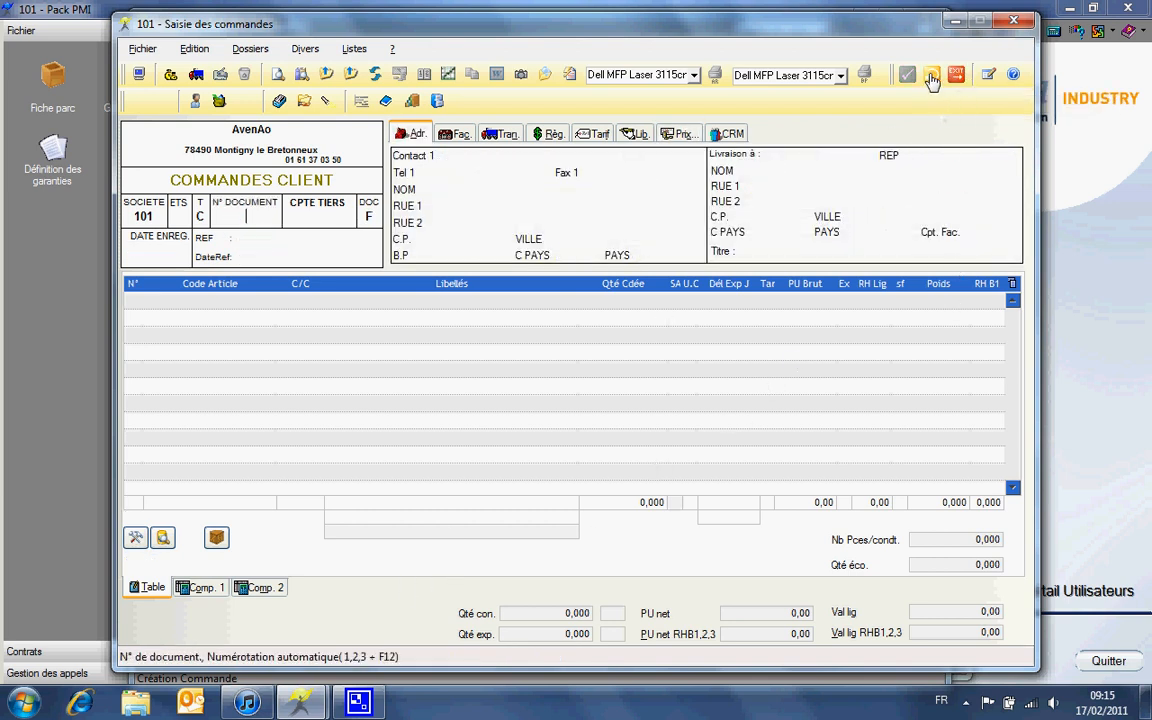
{"action": "left_click", "coordinate": [960, 79]}
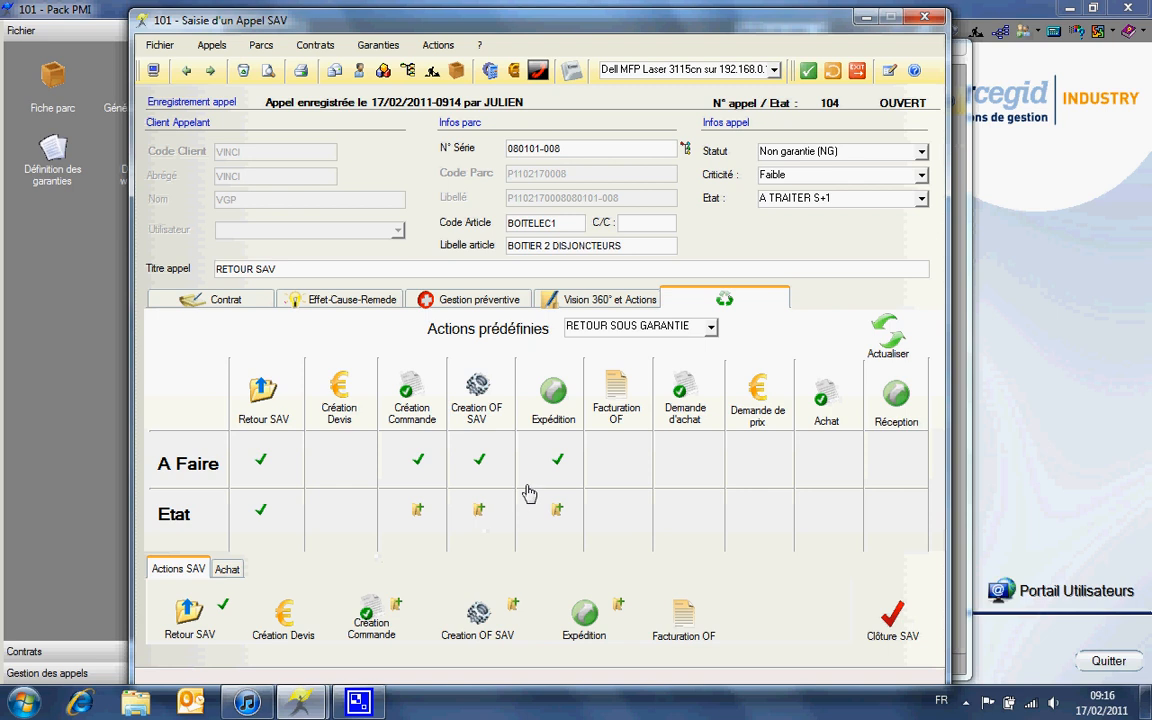
Save the changes to the SAV call and close both the call and the parc record
{"action": "left_click", "coordinate": [817, 74]}
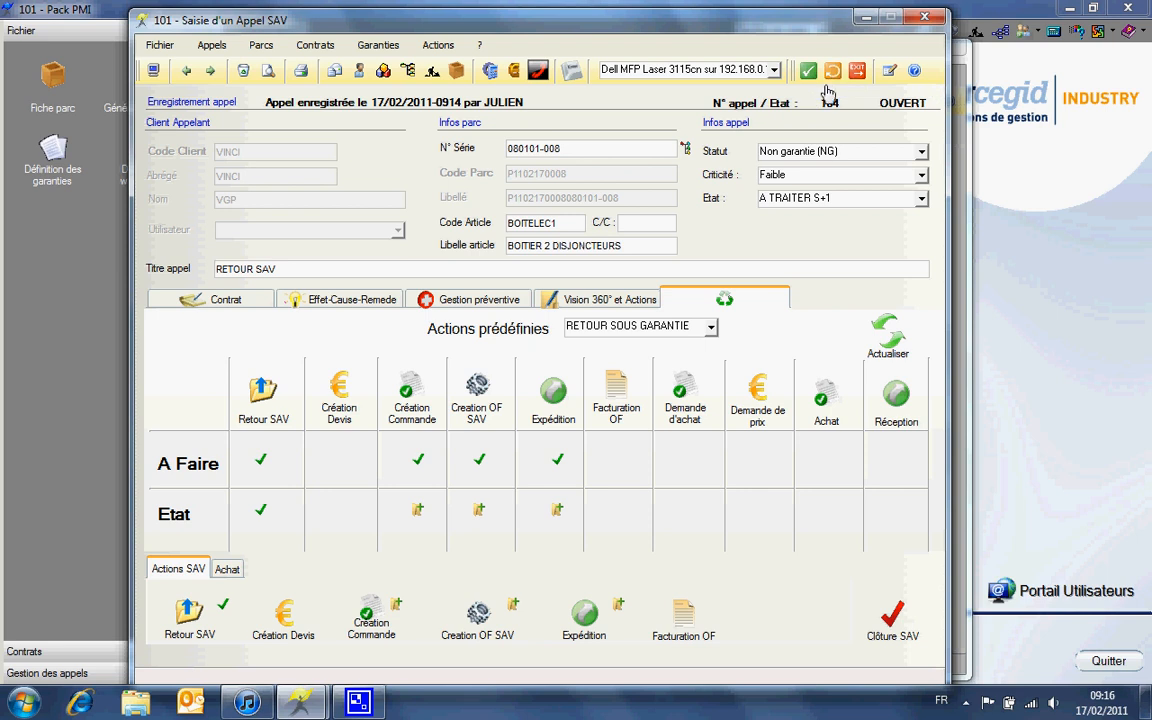
{"action": "left_click", "coordinate": [828, 75]}
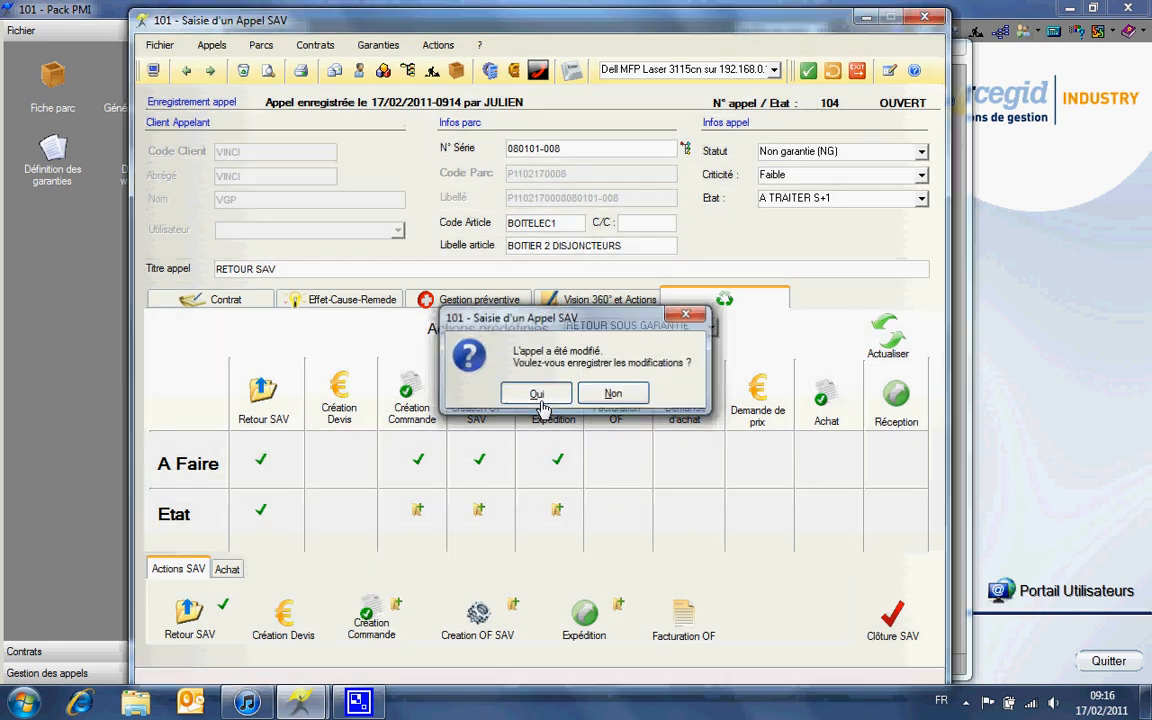
{"action": "left_click", "coordinate": [540, 401]}
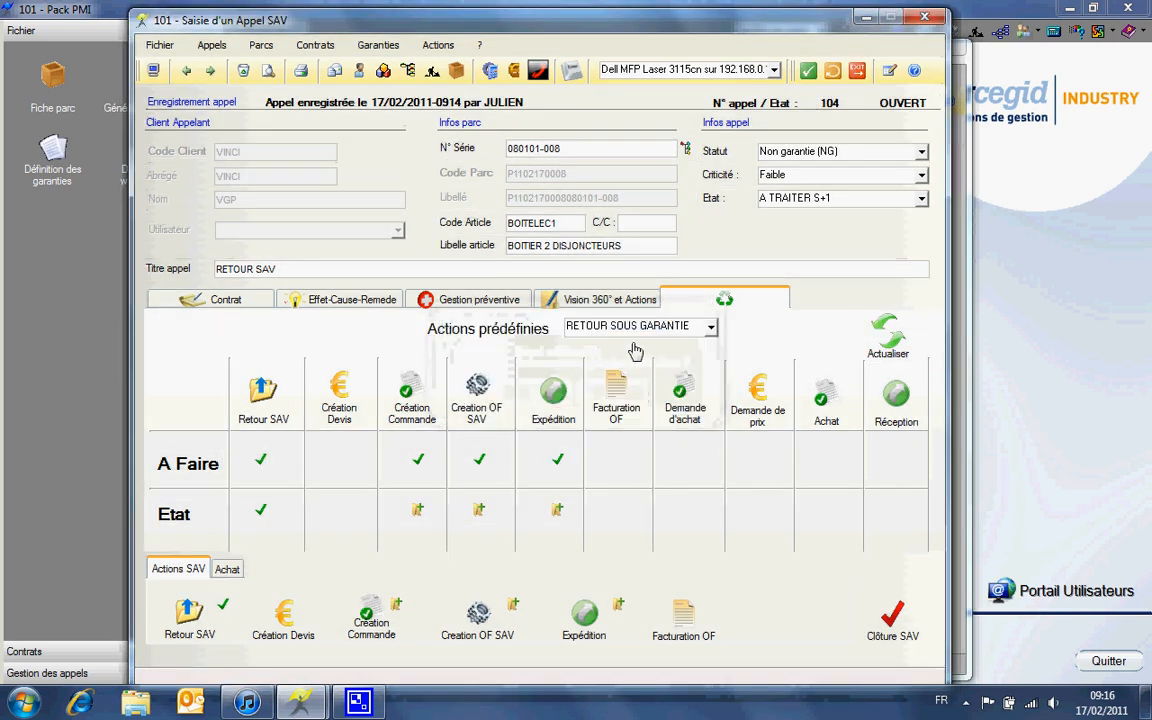
{"action": "left_click", "coordinate": [835, 71]}
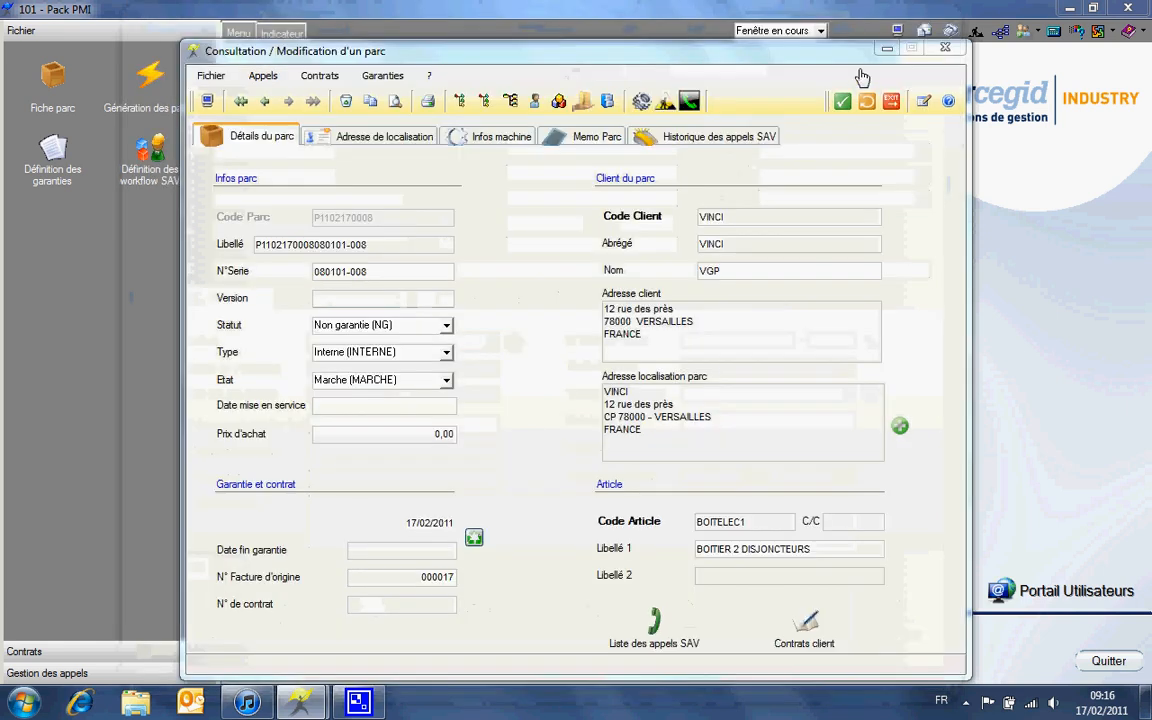
{"action": "left_click", "coordinate": [891, 102]}
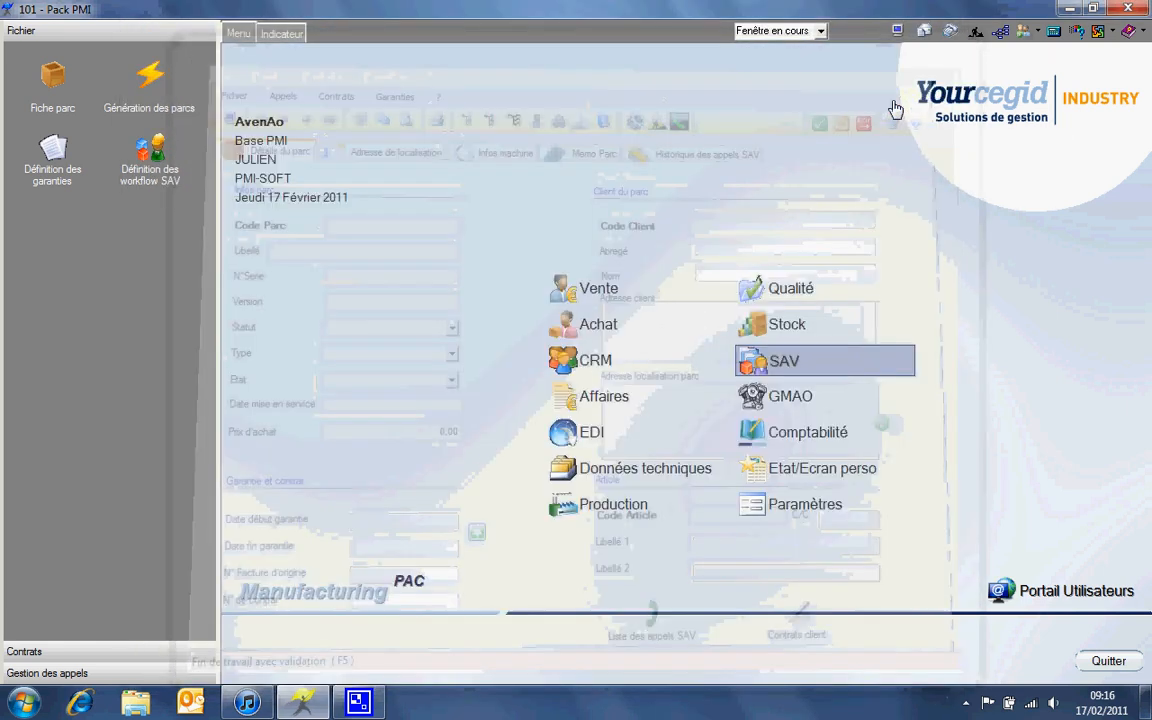
Open the list of SAV calls and display all calls without any selection filter
{"action": "left_click", "coordinate": [90, 674]}
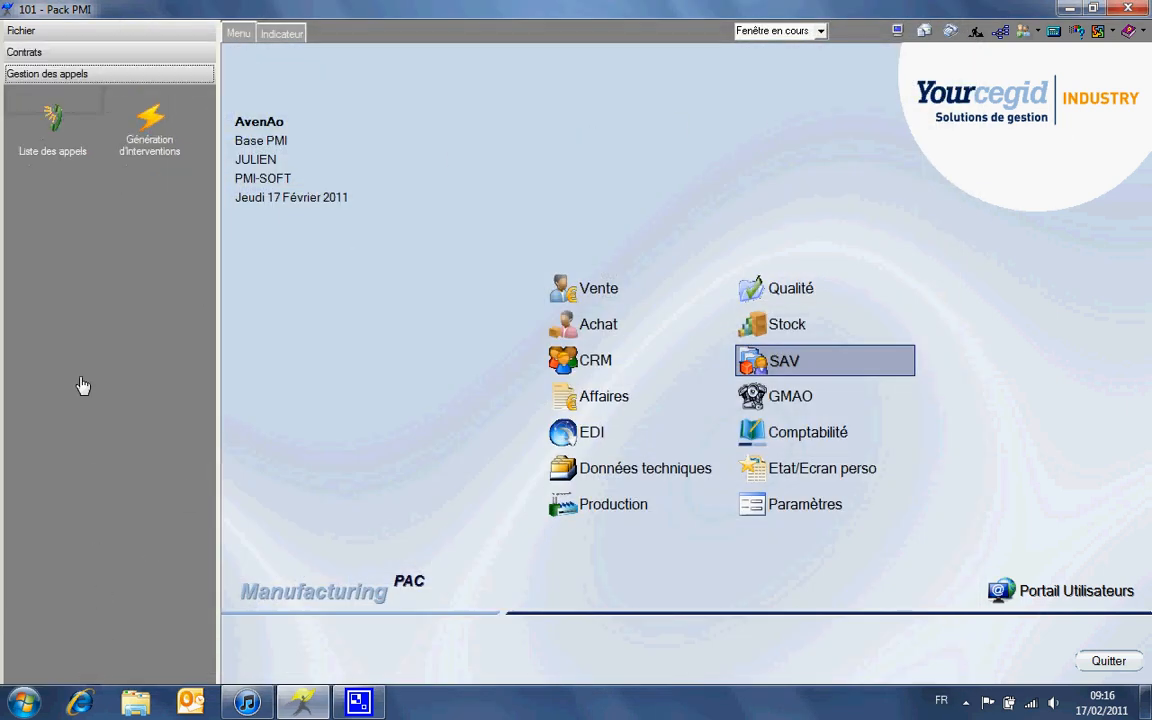
{"action": "left_click", "coordinate": [53, 148]}
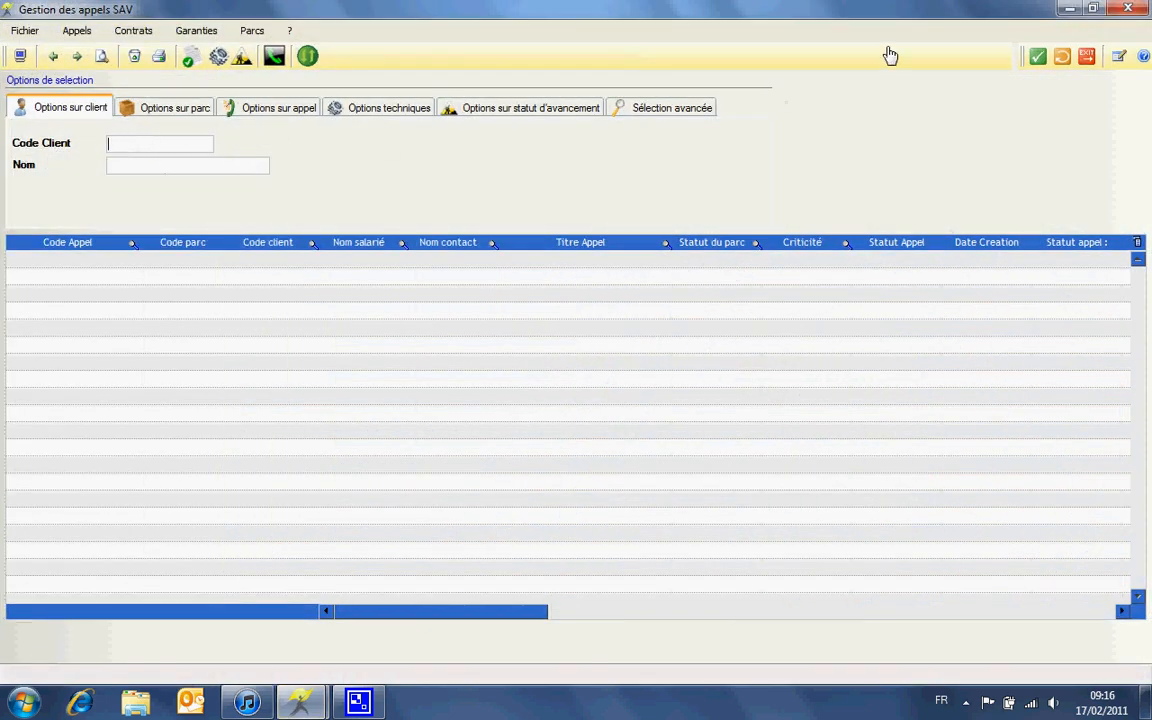
{"action": "left_click", "coordinate": [1037, 60]}
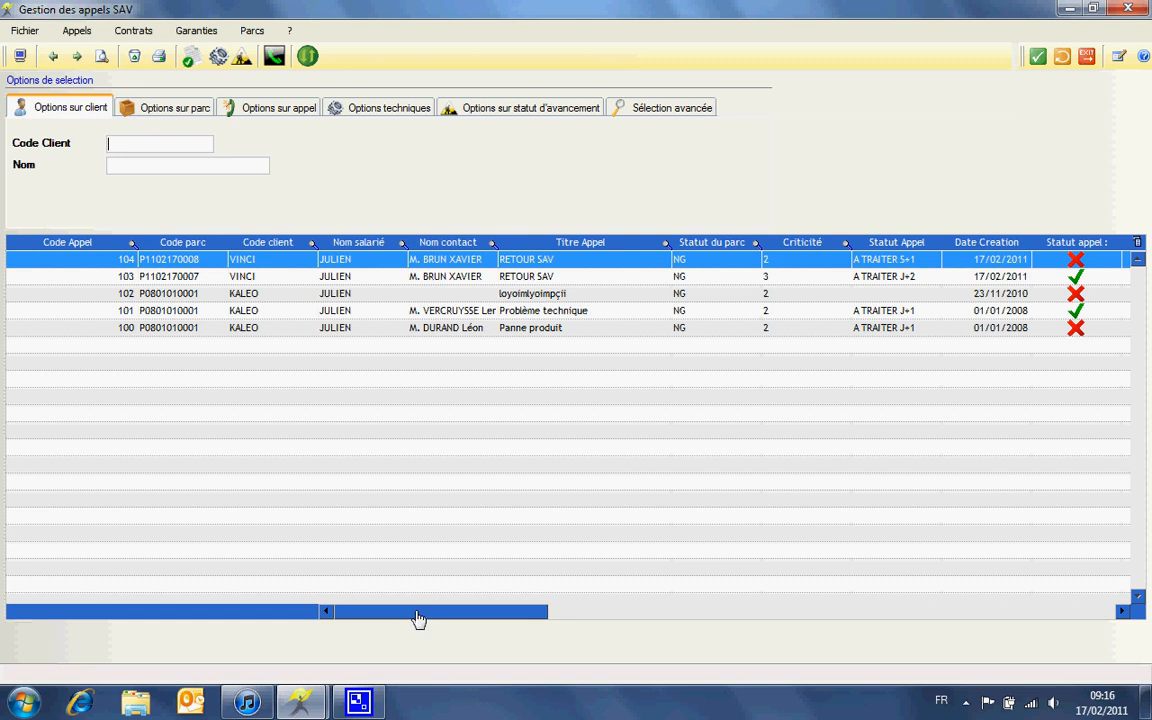
Examine the call list's further columns, the choice of selectable columns and the workflow status columns from Retour SAV onward
{"action": "left_click_drag", "start_coordinate": [418, 618], "coordinate": [543, 629]}
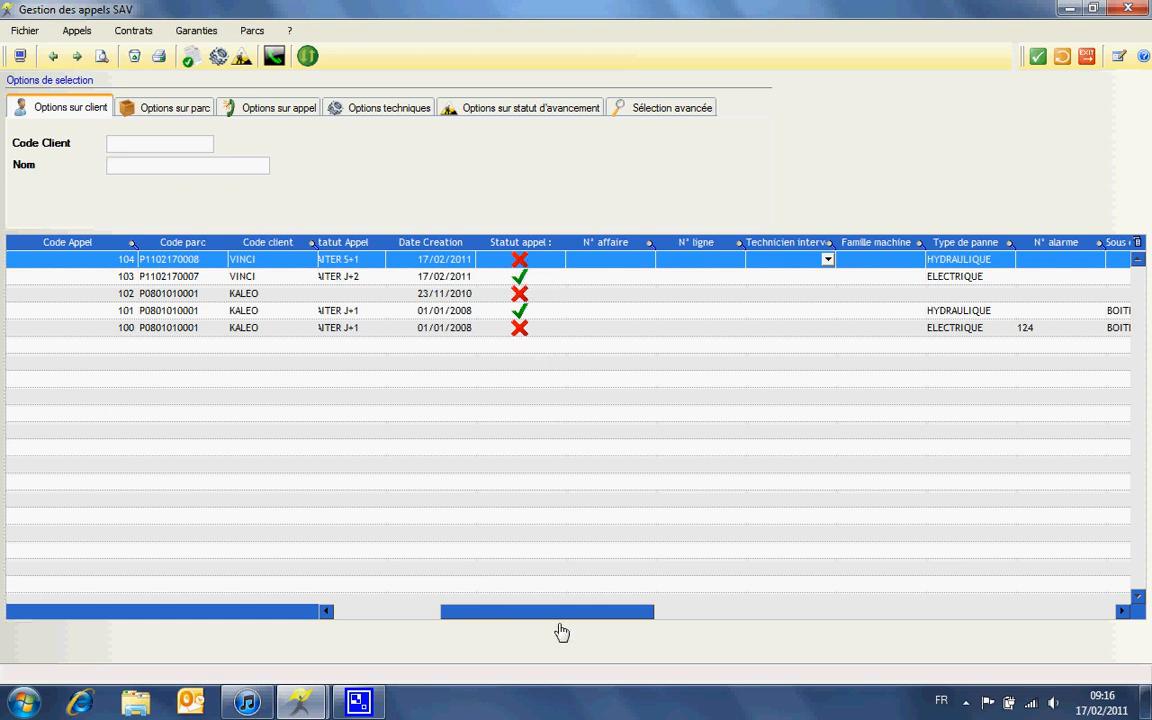
{"action": "left_click_drag", "start_coordinate": [564, 612], "coordinate": [746, 602]}
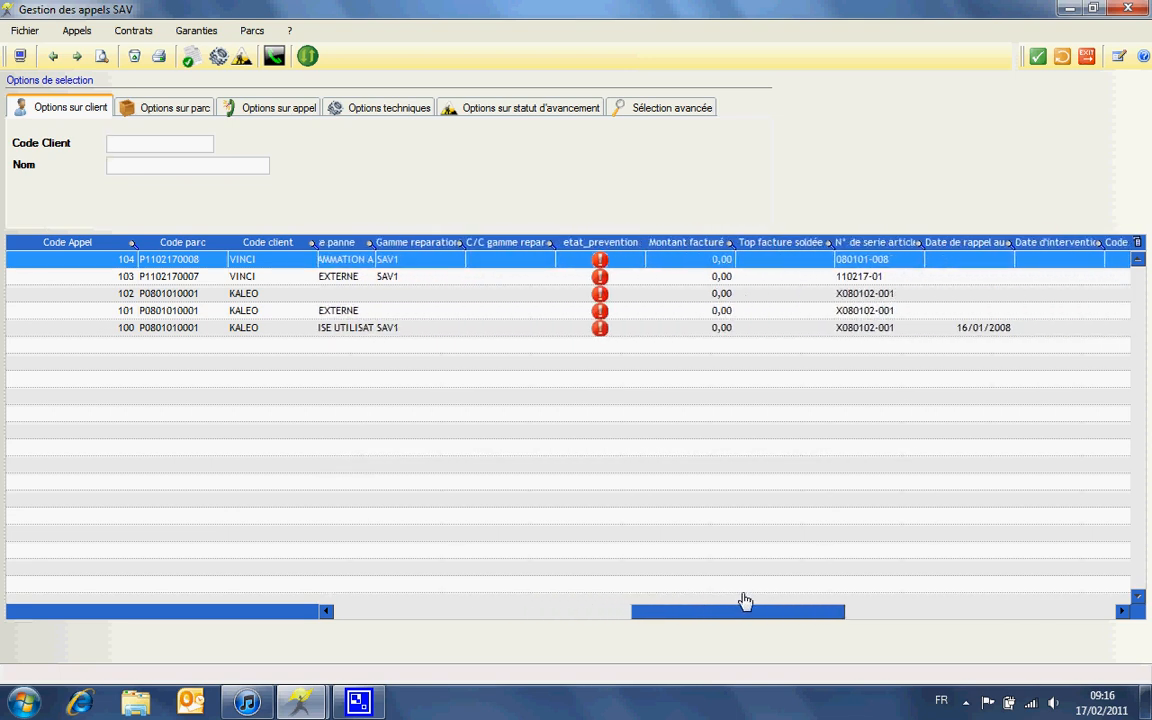
{"action": "left_click", "coordinate": [1138, 243]}
{"action": "mouse_move", "coordinate": [1090, 263]}
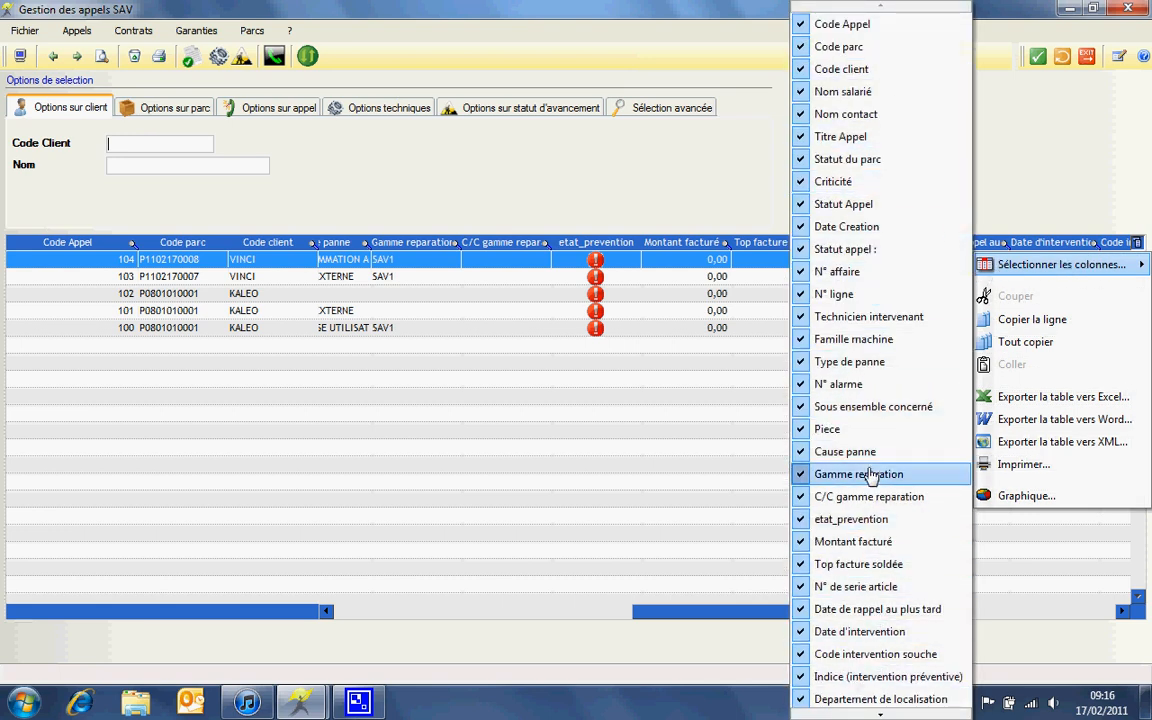
{"action": "left_click", "coordinate": [1088, 190]}
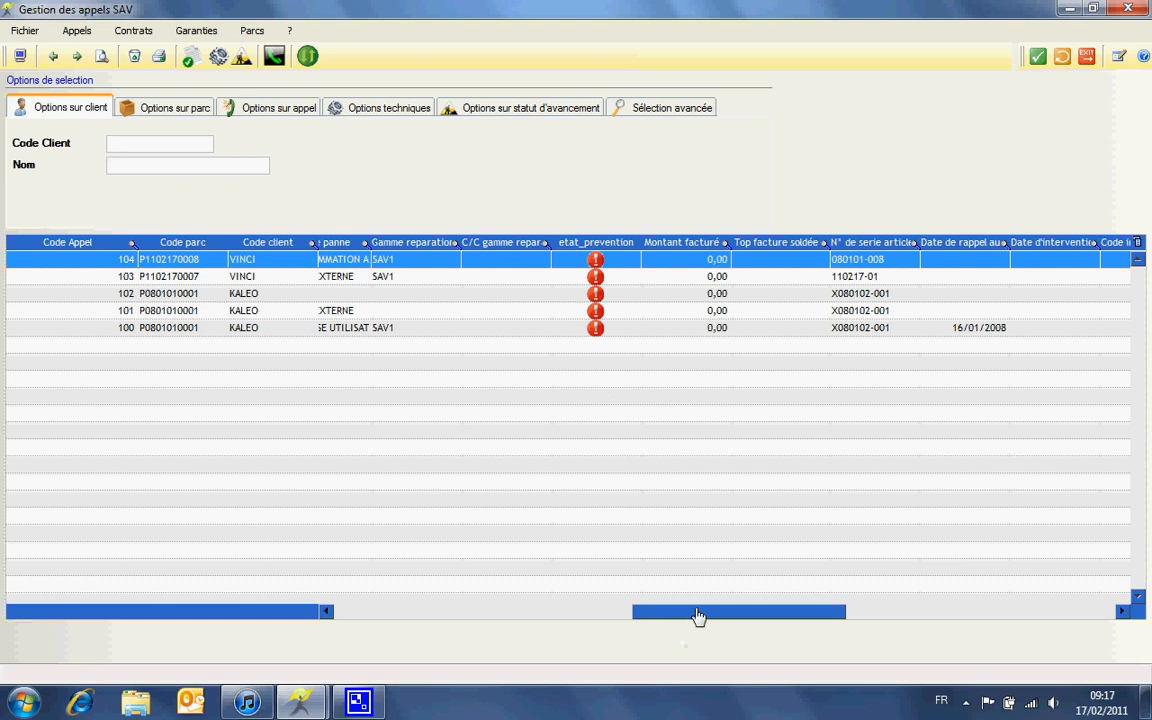
{"action": "left_click_drag", "start_coordinate": [698, 615], "coordinate": [928, 610]}
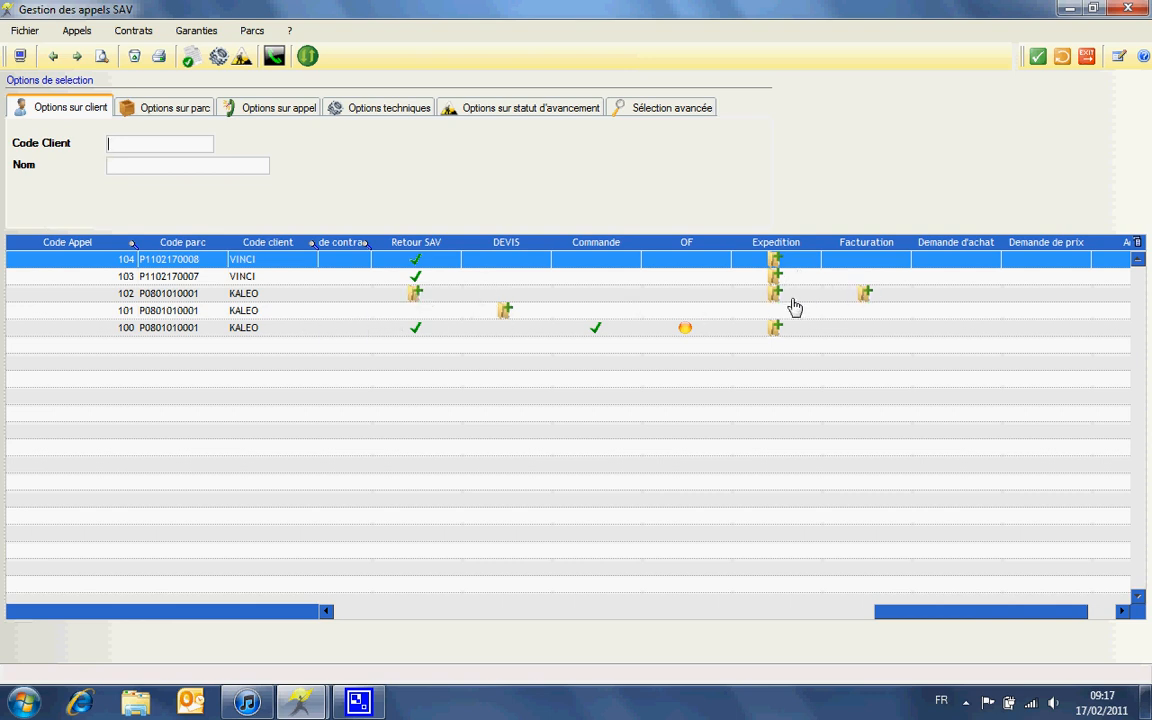
Open call 101 from the list, review its predefined actions workflow, and close the call and the call list
{"action": "left_click", "coordinate": [535, 314]}
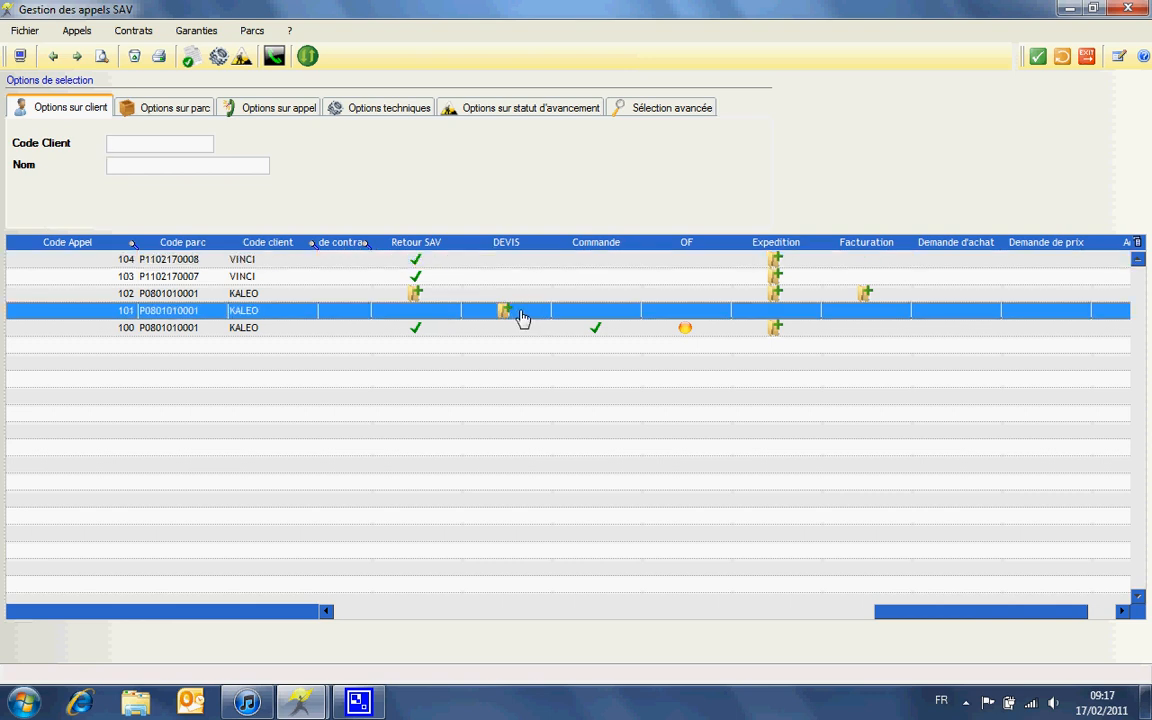
{"action": "double_click", "coordinate": [518, 317]}
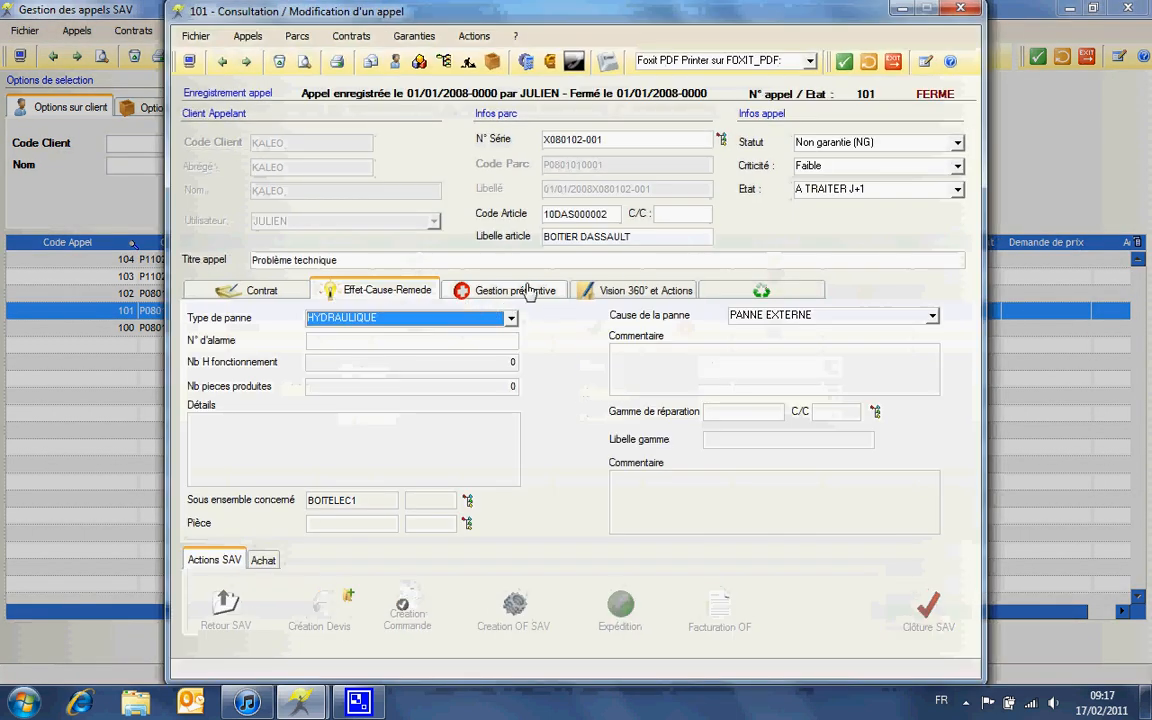
{"action": "left_click", "coordinate": [664, 291]}
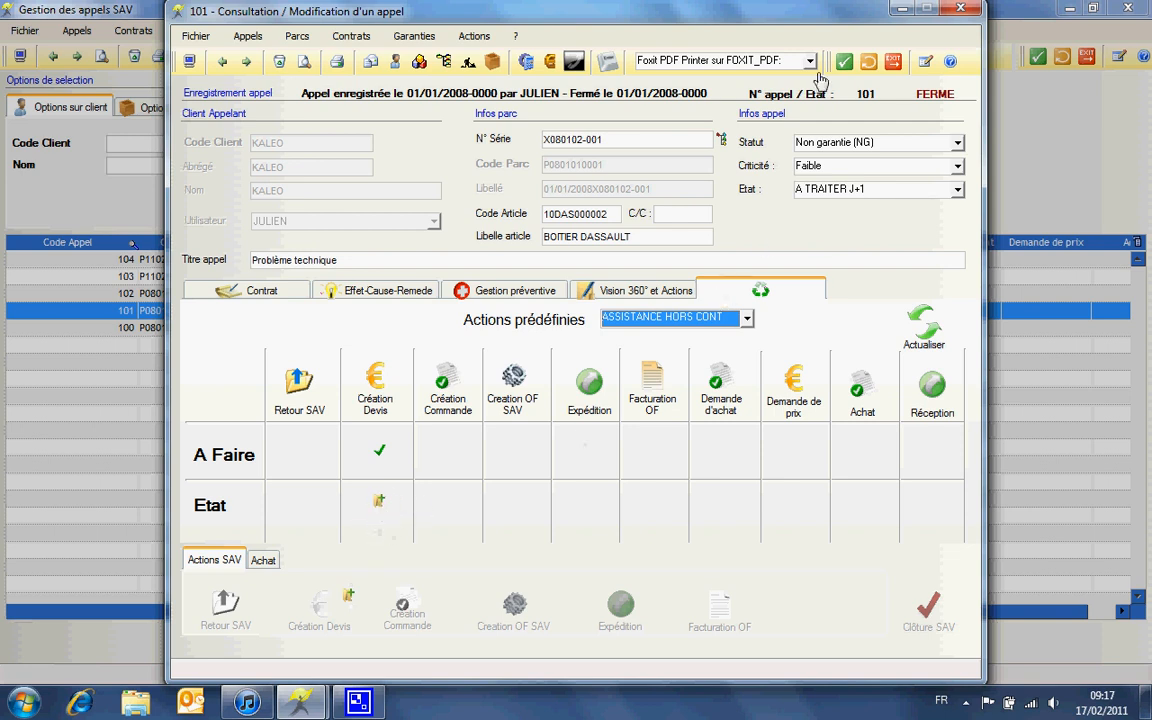
{"action": "left_click", "coordinate": [868, 62]}
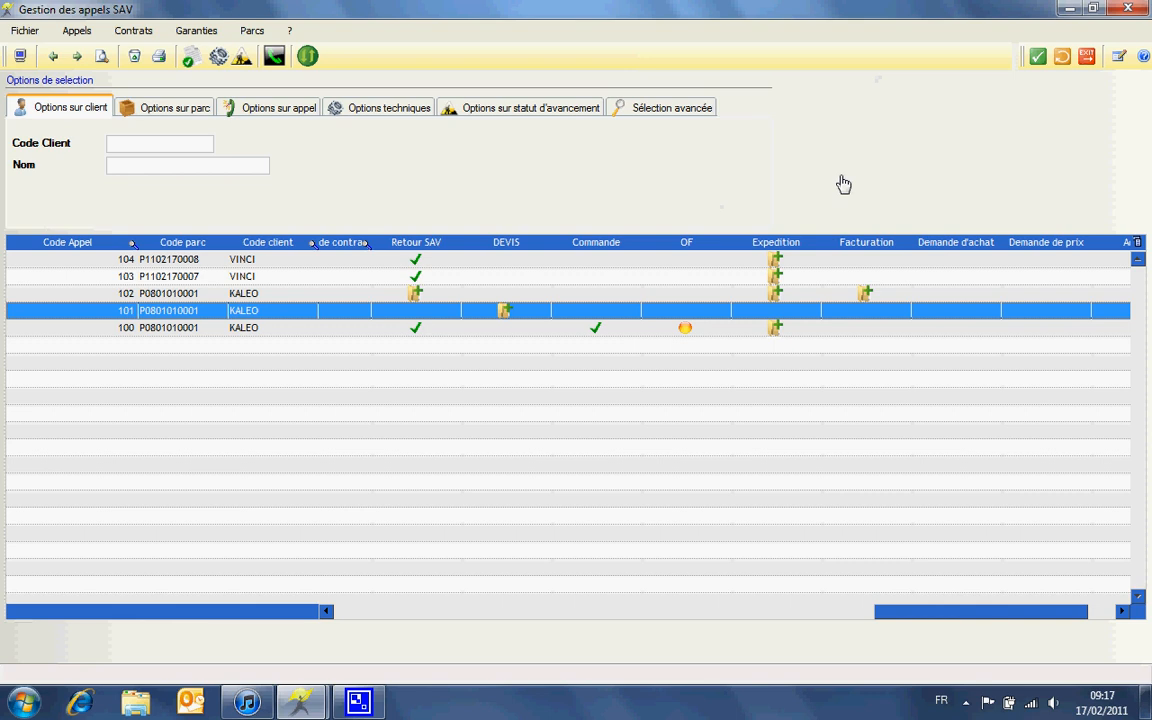
{"action": "left_click", "coordinate": [1086, 57]}
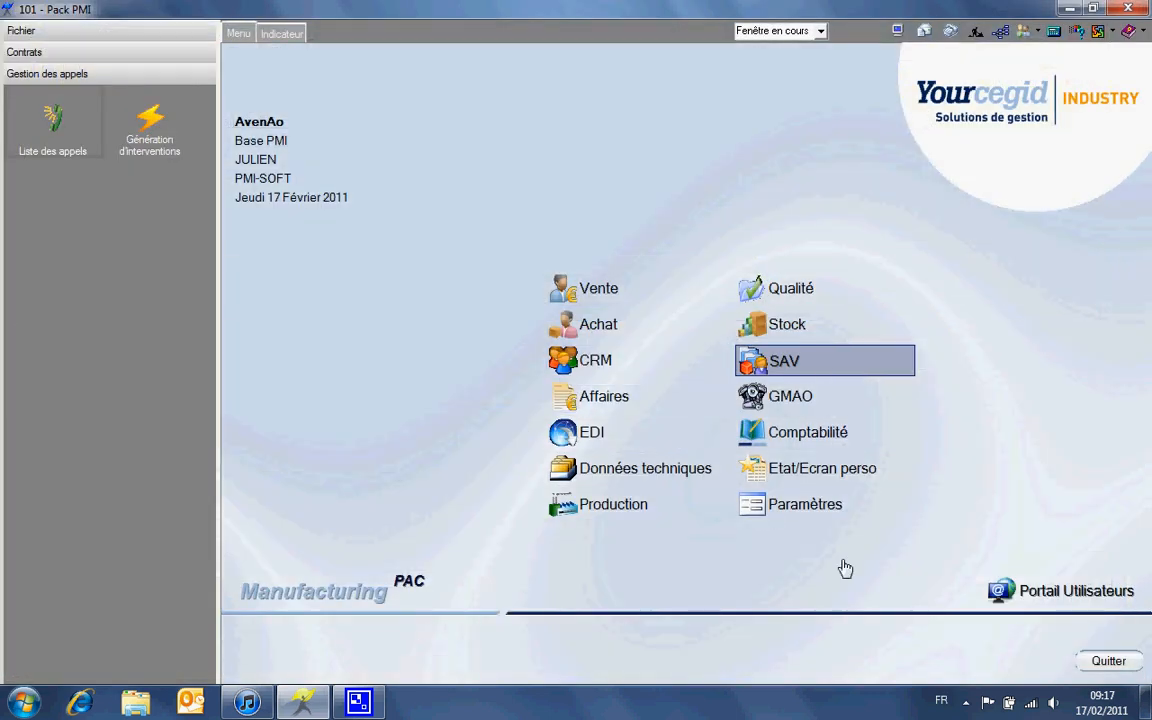
{"action": "left_click", "coordinate": [361, 713]}
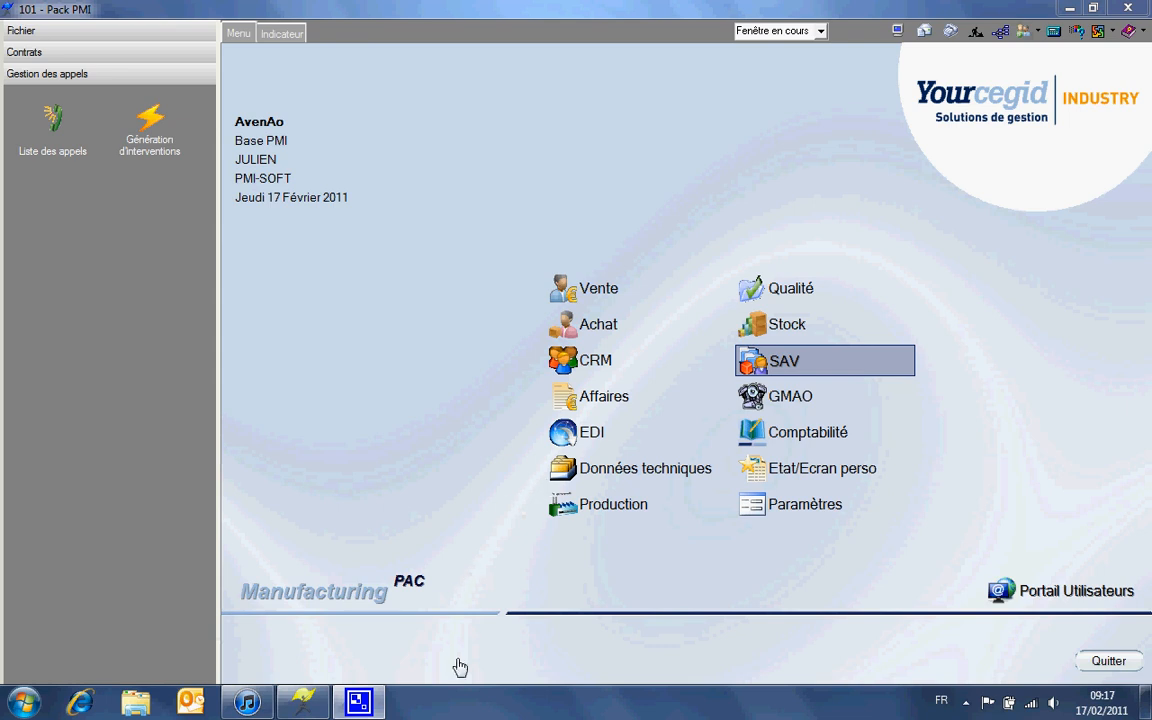
{"action": "right_click", "coordinate": [372, 708]}
{"action": "left_click", "coordinate": [356, 703]}
{"action": "left_click", "coordinate": [1070, 9]}
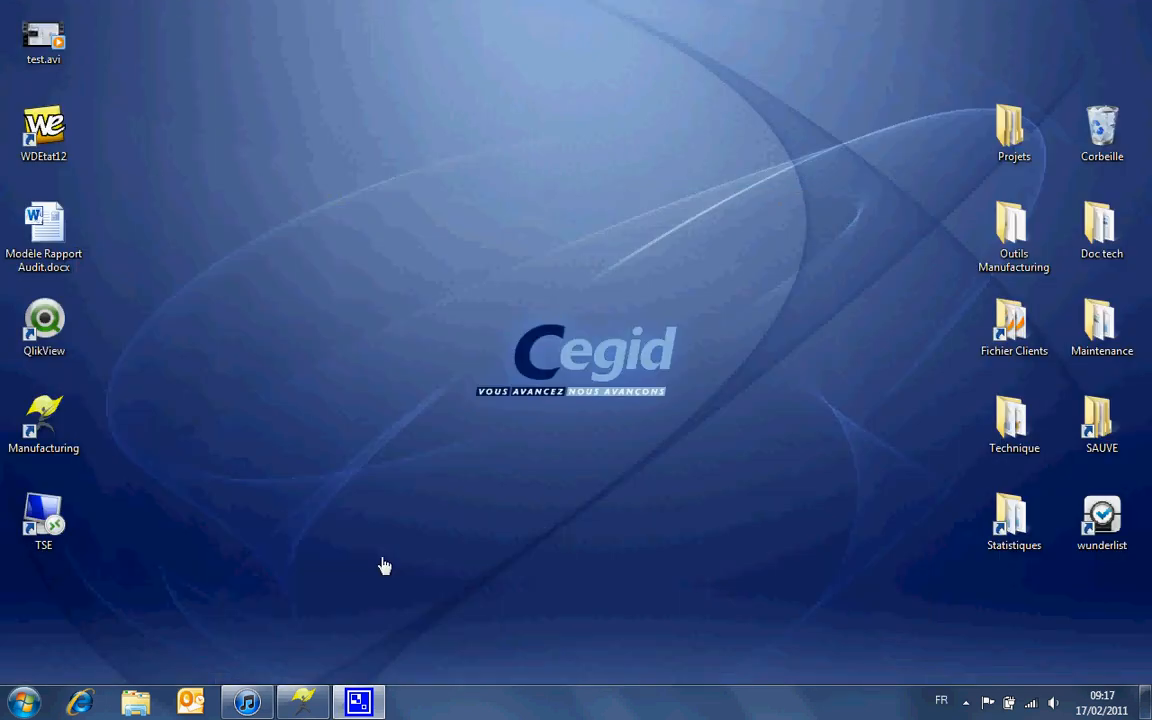
{"action": "right_click", "coordinate": [363, 703]}
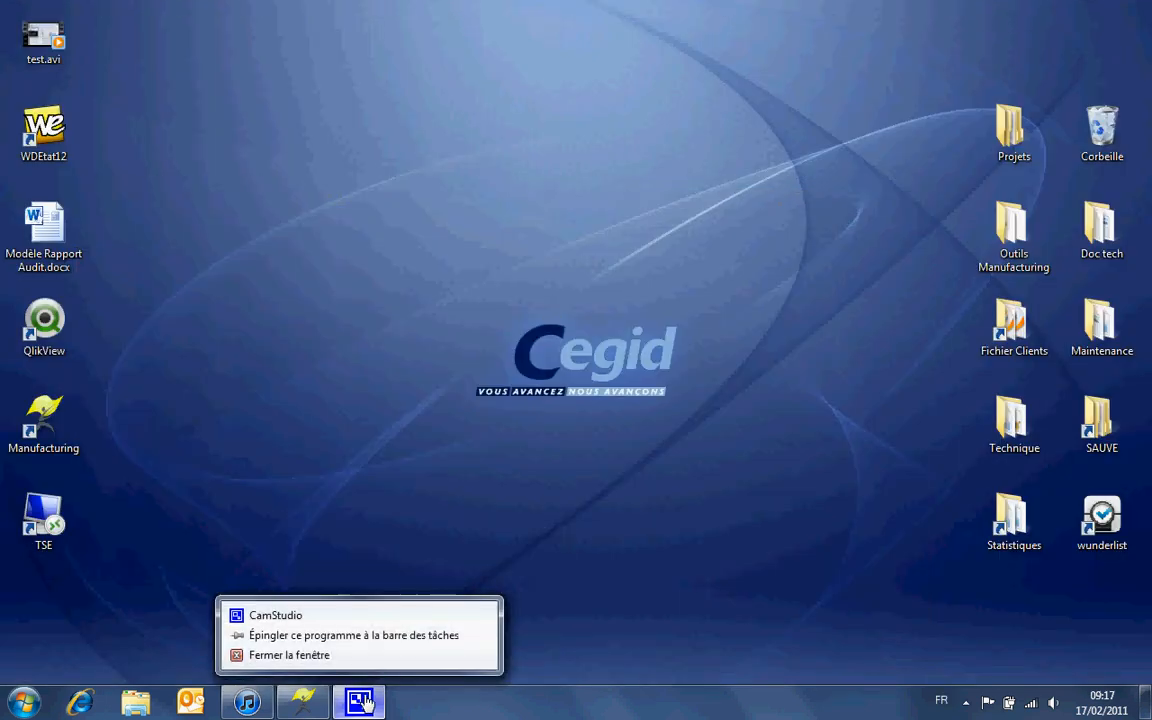
{"action": "left_click", "coordinate": [326, 617]}
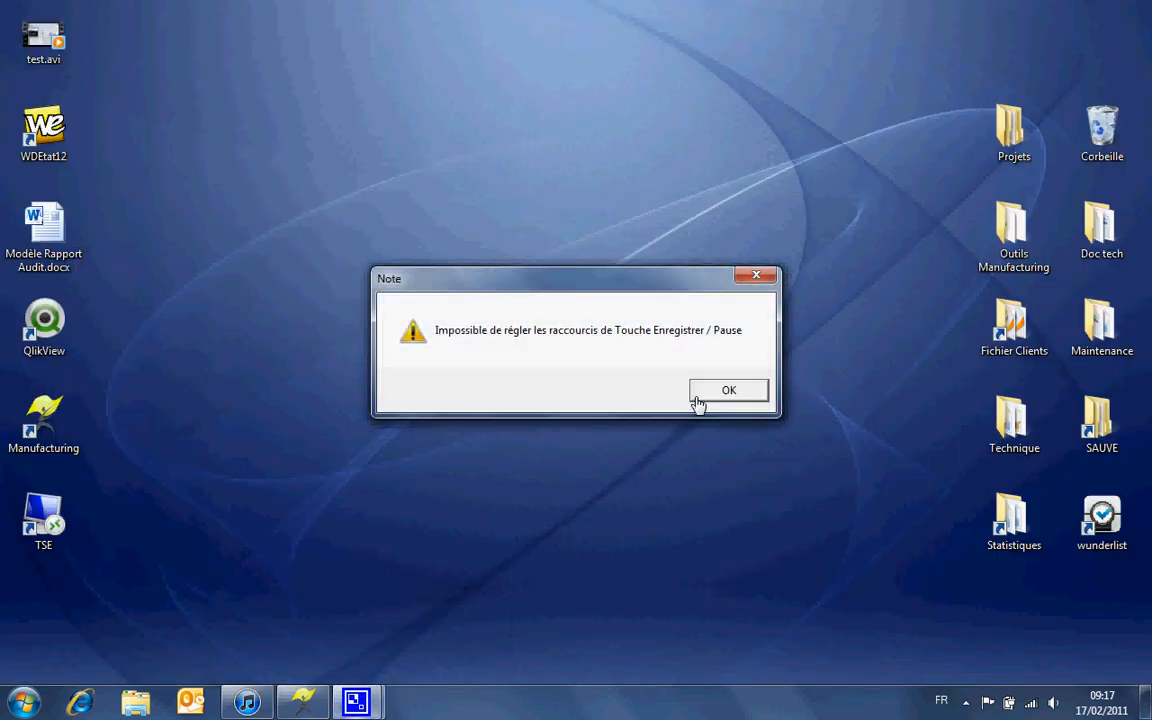
{"action": "left_click", "coordinate": [733, 391]}
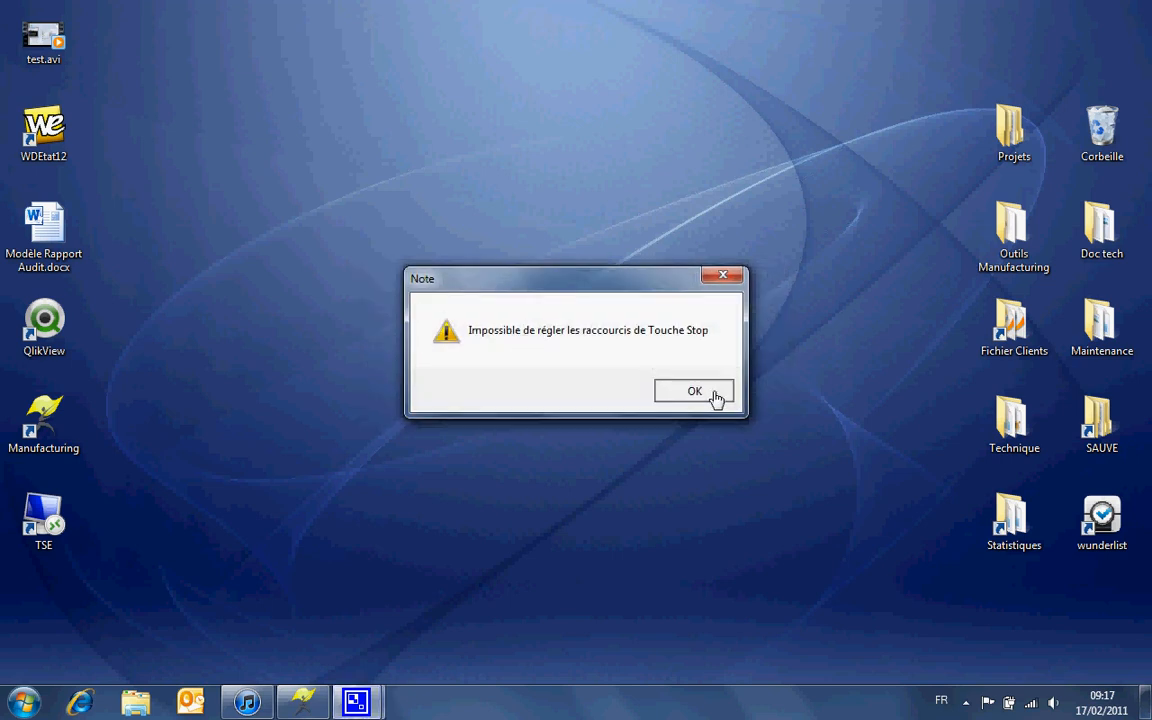
{"action": "left_click", "coordinate": [716, 394]}
{"action": "left_click", "coordinate": [720, 396]}
{"action": "left_click", "coordinate": [720, 394]}
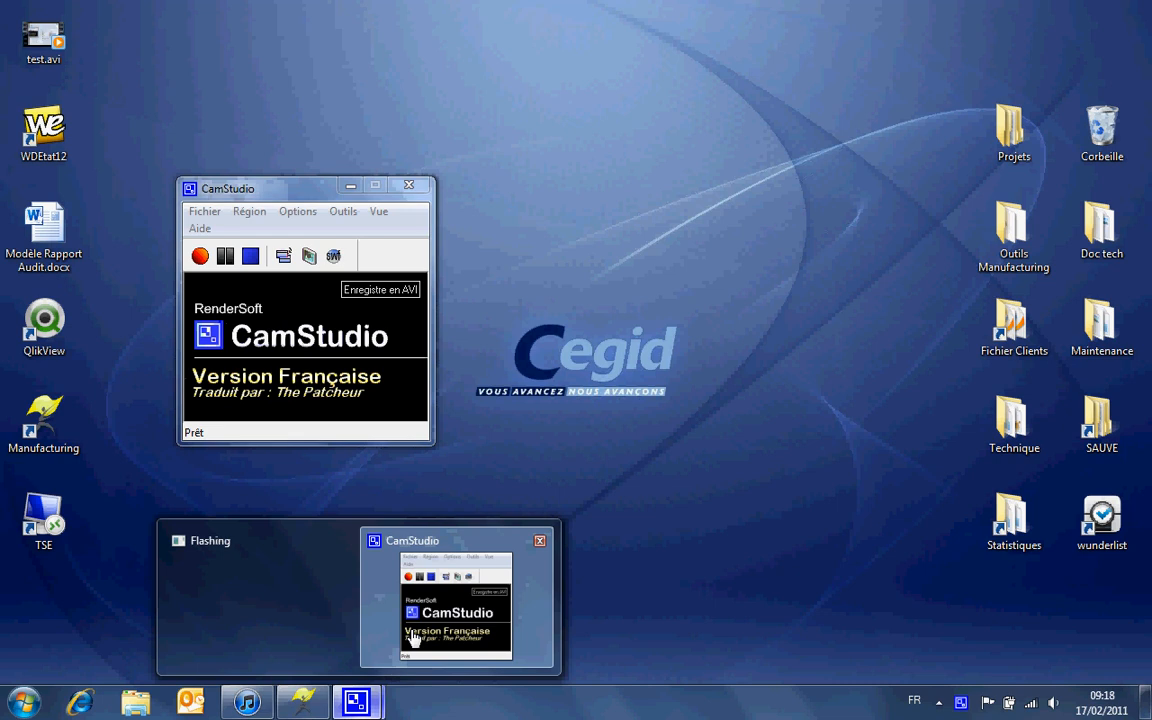
{"action": "left_click_drag", "start_coordinate": [310, 187], "coordinate": [505, 185]}
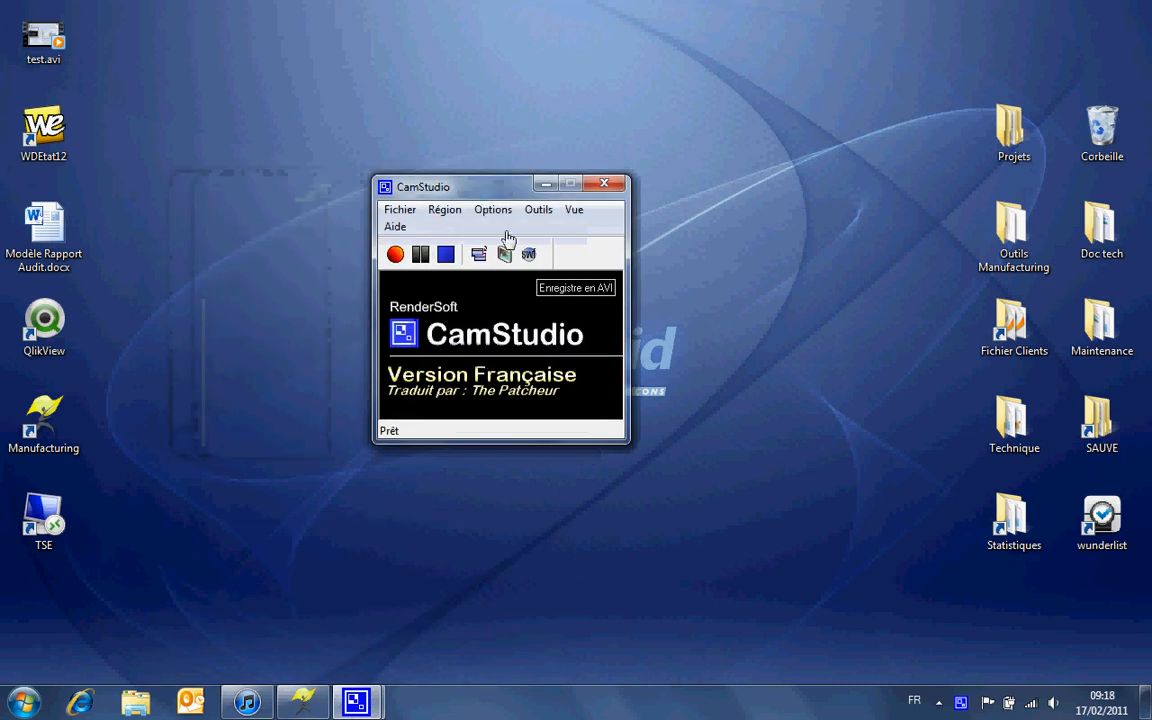
{"action": "right_click", "coordinate": [958, 708]}
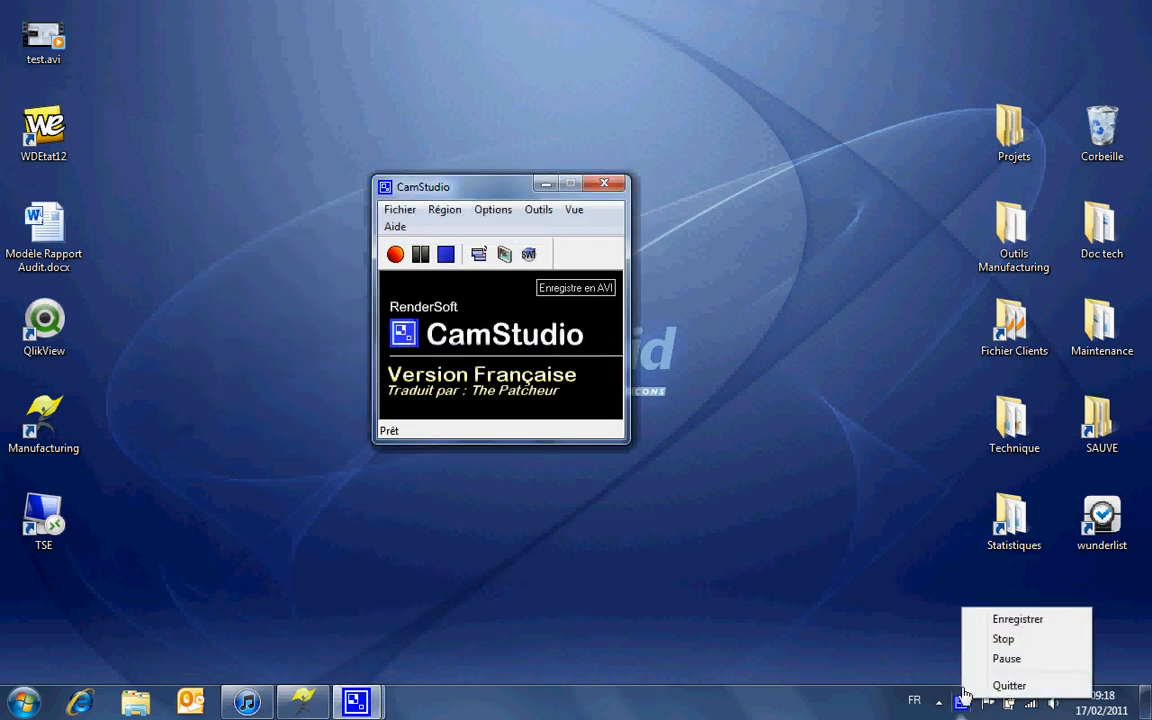
{"action": "left_click", "coordinate": [1003, 639]}
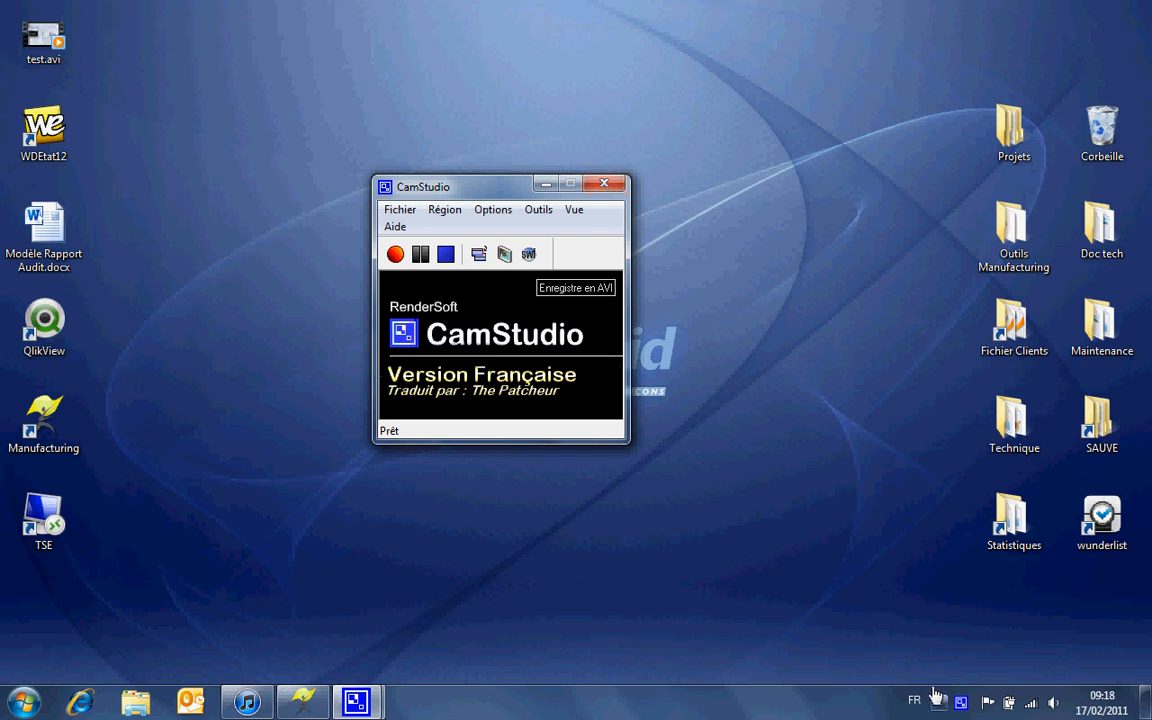
{"action": "right_click", "coordinate": [960, 703]}
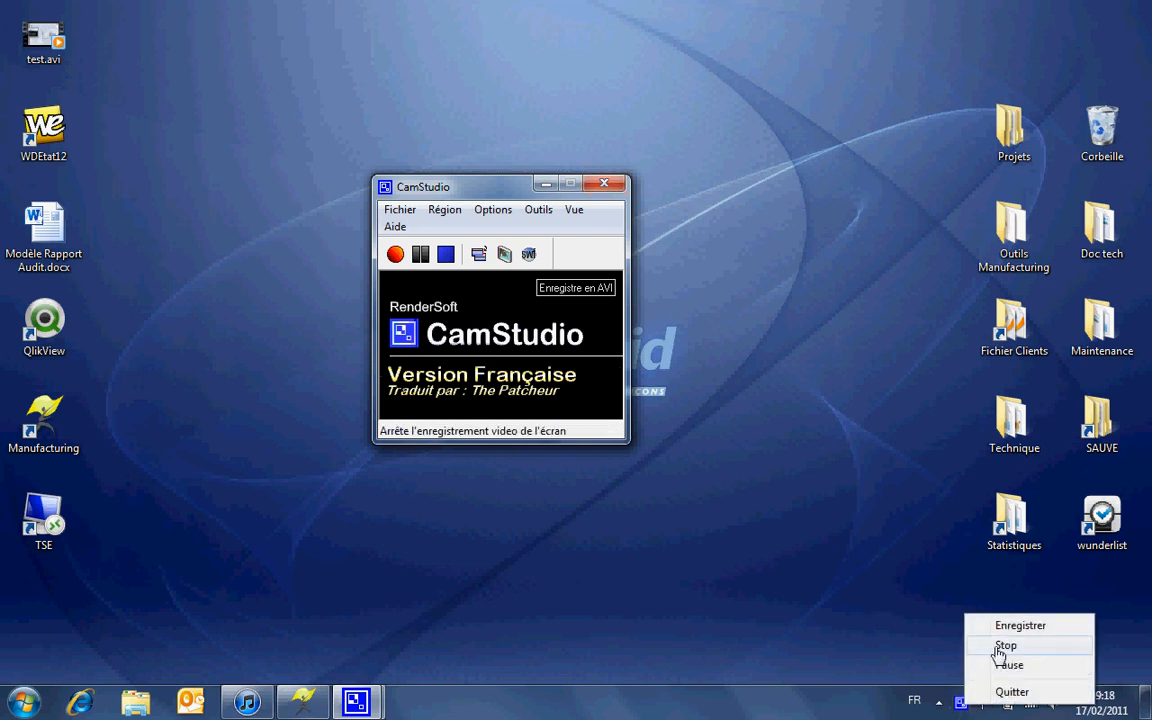
{"action": "left_click", "coordinate": [1002, 647]}
{"action": "left_click", "coordinate": [603, 184]}
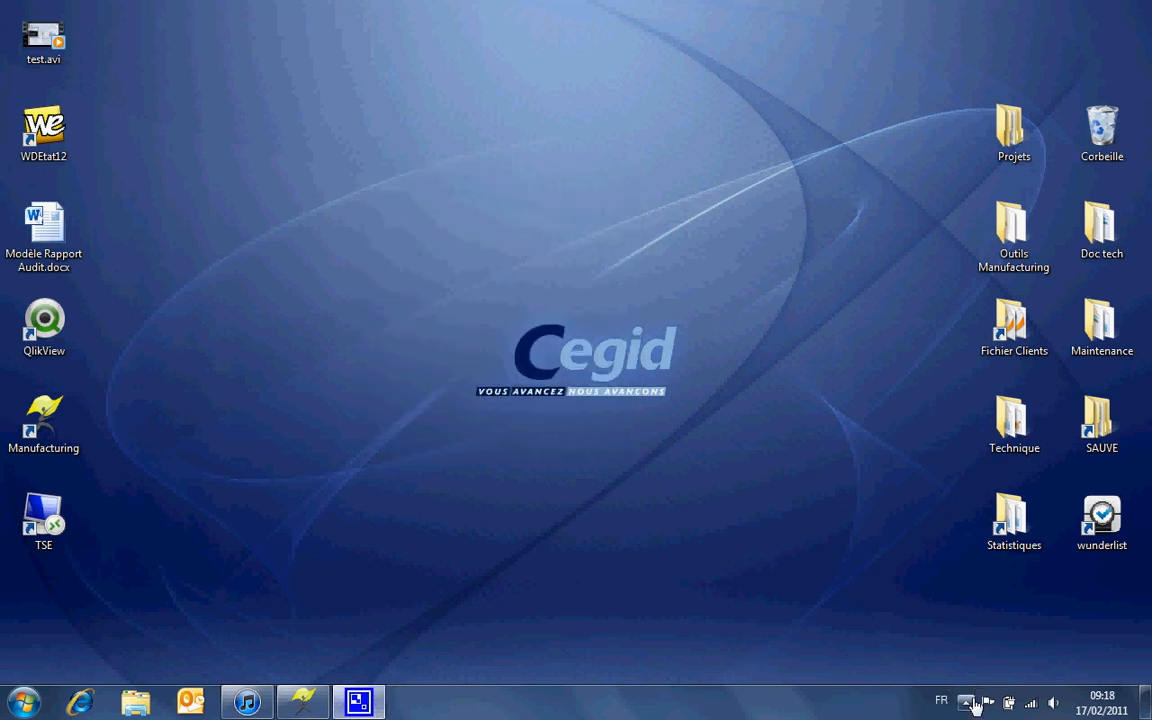
{"action": "left_click", "coordinate": [966, 703]}
{"action": "right_click", "coordinate": [937, 611]}
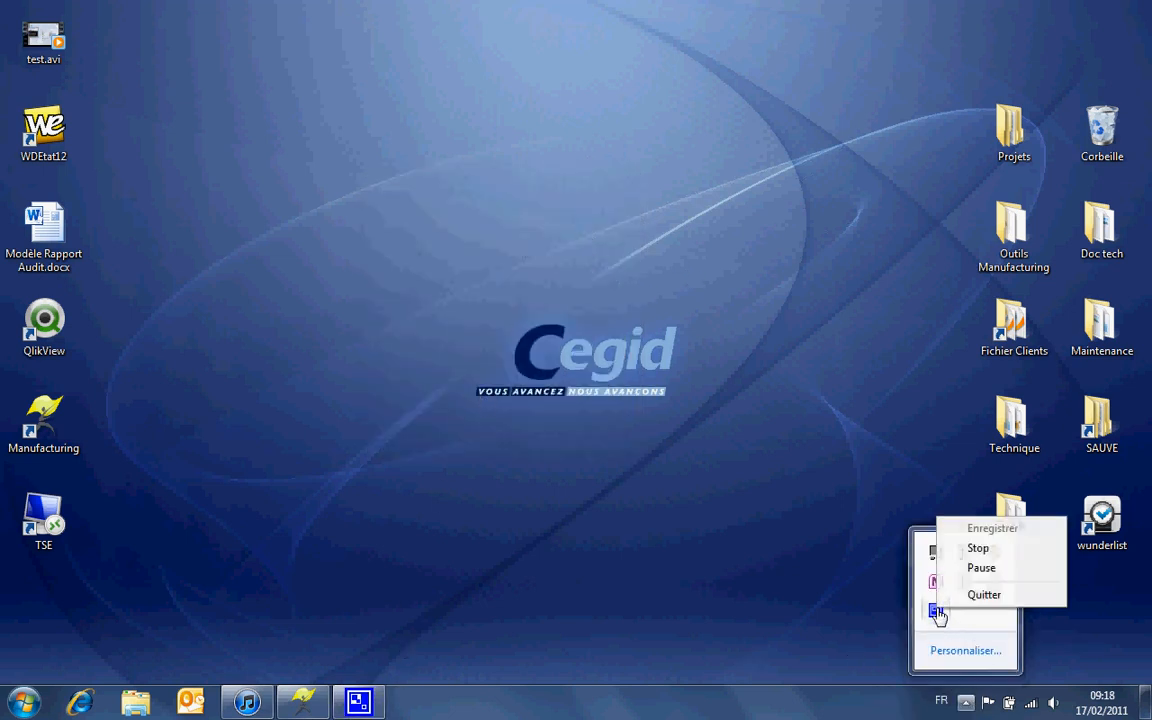